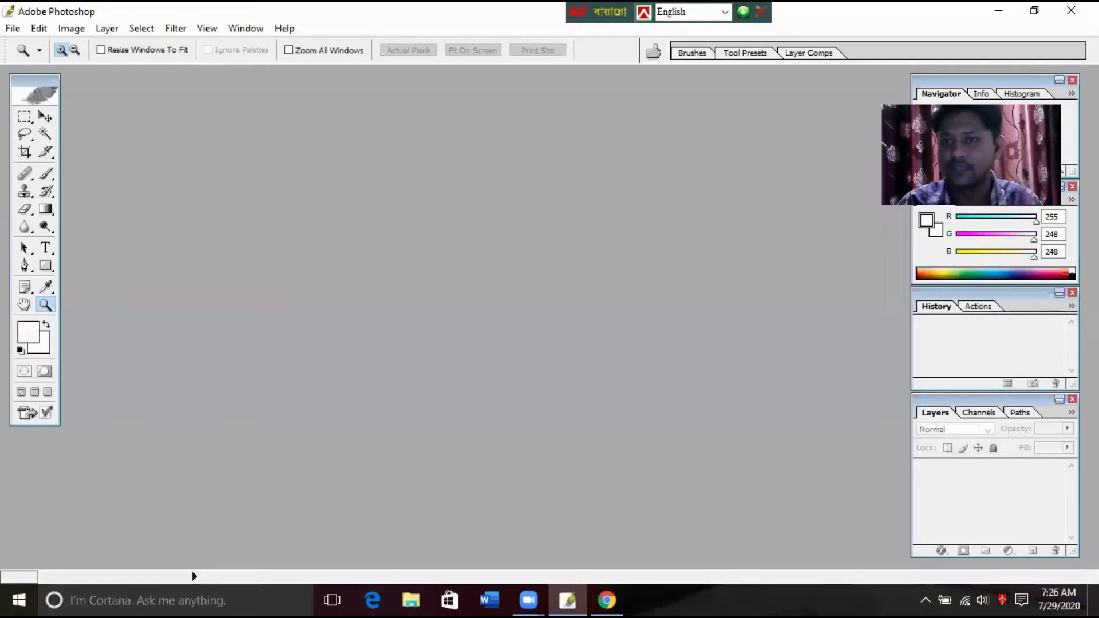
- Dismiss the New document dialog and open IMG_9959.JPG from the 100CANON folder
{"action": "left_click", "coordinate": [10, 32]}
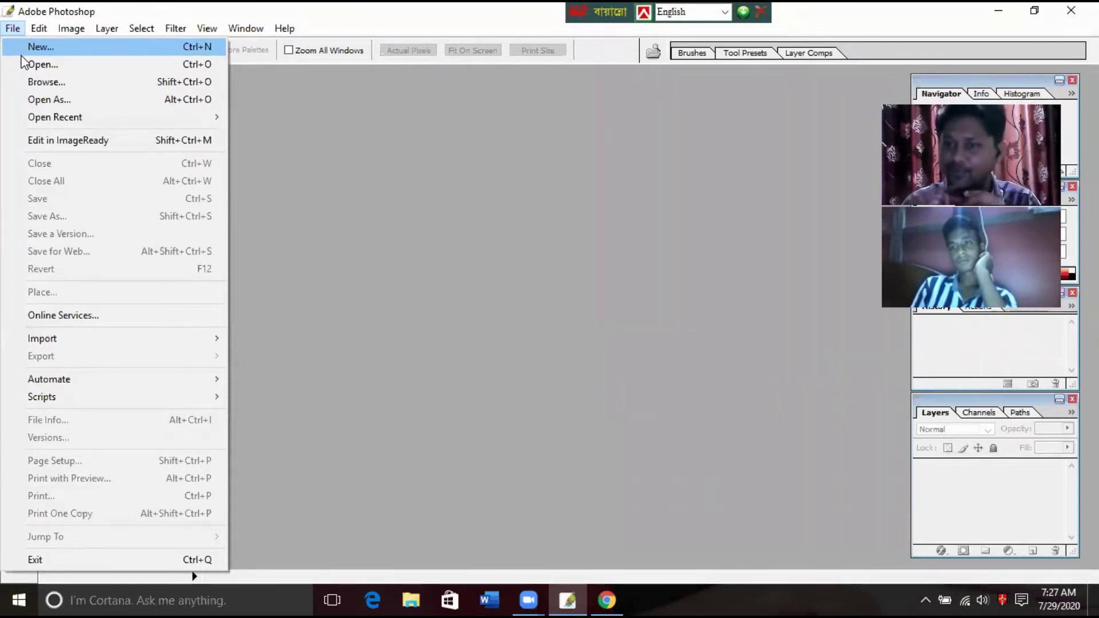
{"action": "mouse_move", "coordinate": [71, 29]}
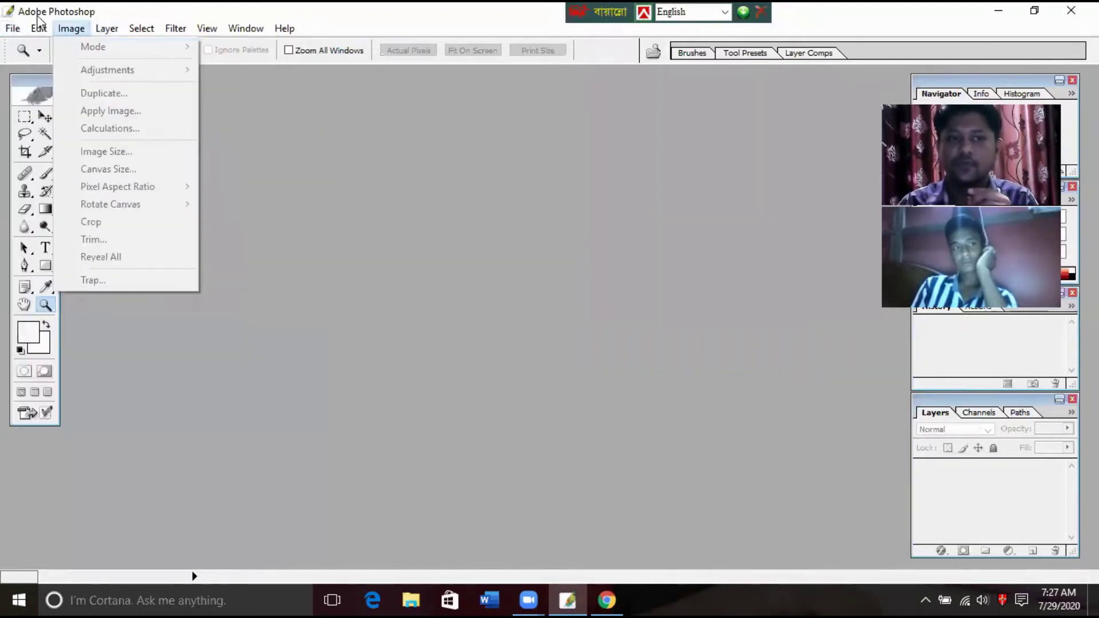
{"action": "left_click", "coordinate": [30, 50]}
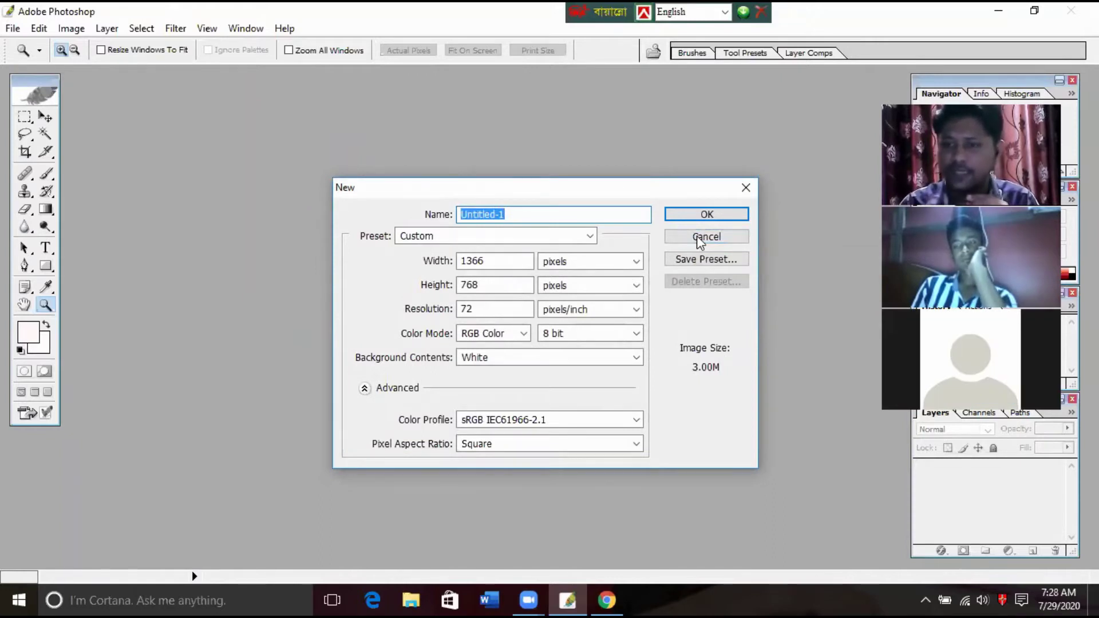
{"action": "left_click", "coordinate": [707, 237]}
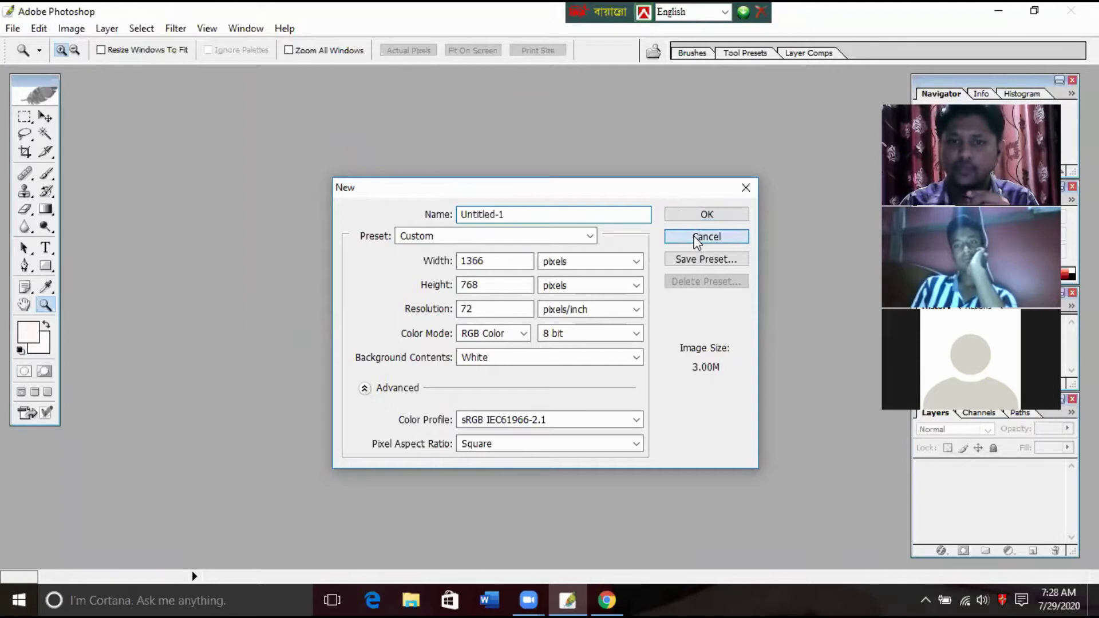
{"action": "left_click", "coordinate": [12, 28]}
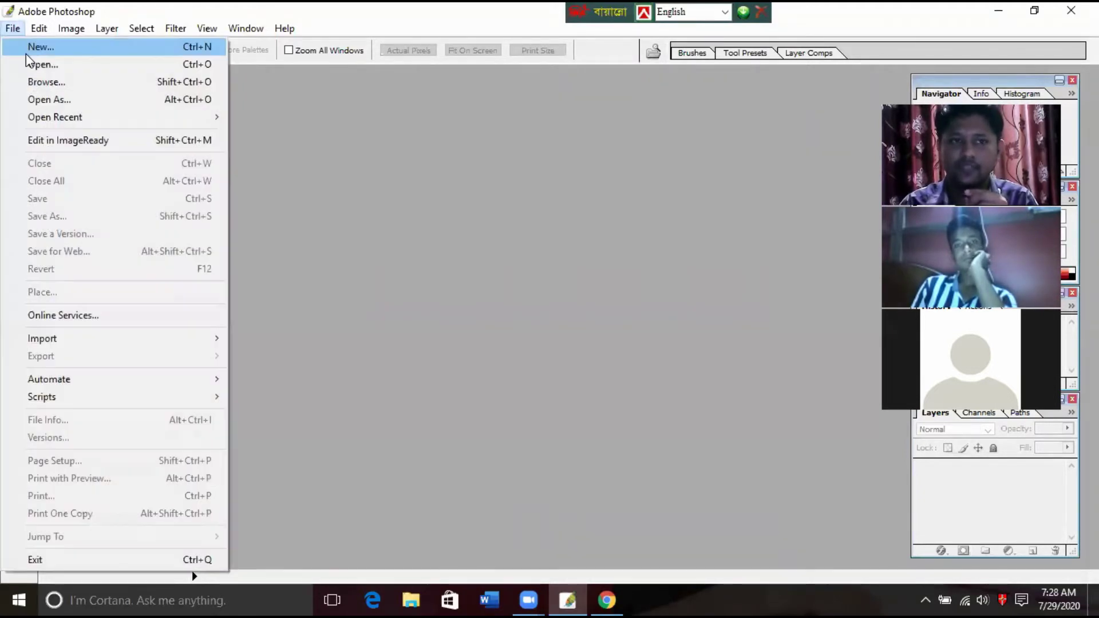
{"action": "left_click", "coordinate": [25, 61]}
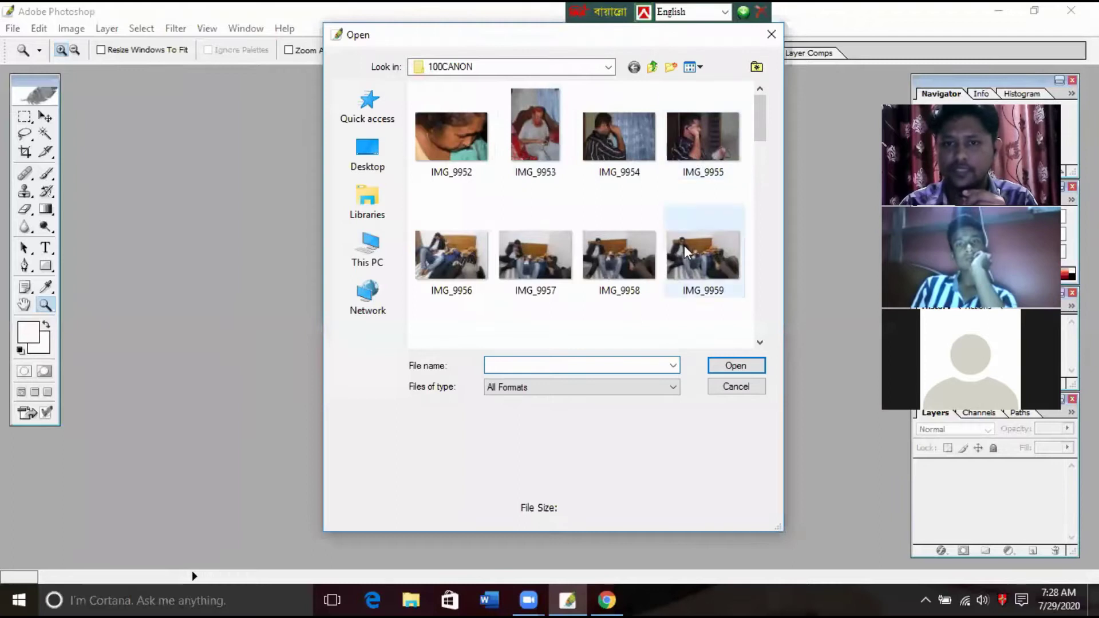
{"action": "left_click", "coordinate": [702, 257]}
{"action": "left_click", "coordinate": [735, 366]}
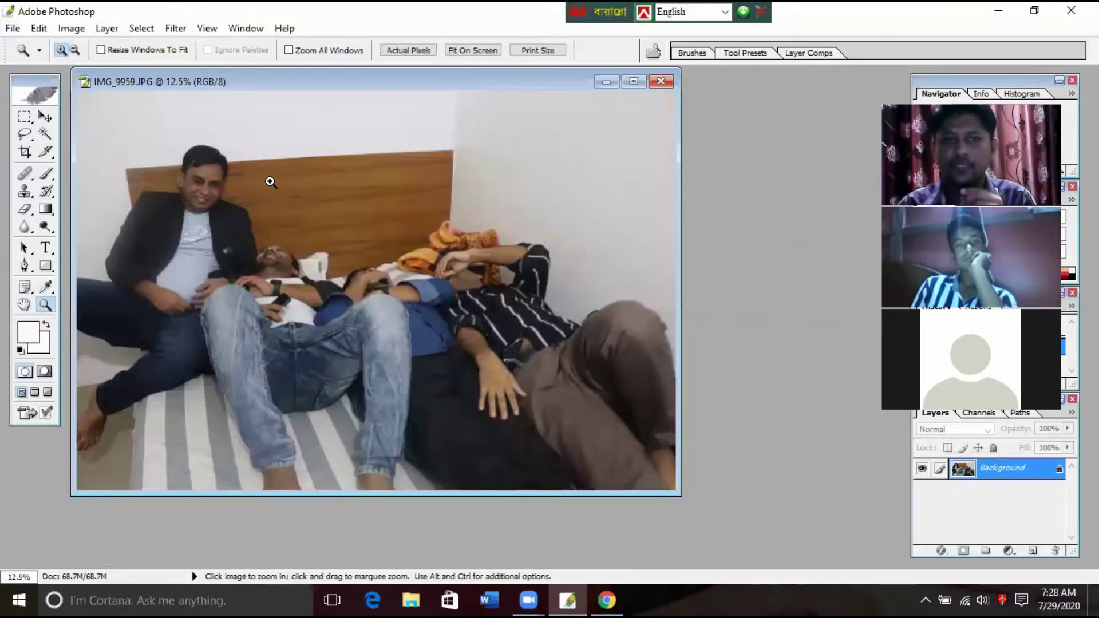
- Try a width of 1980 in Image Size, then cancel without resizing
{"action": "left_click", "coordinate": [80, 32]}
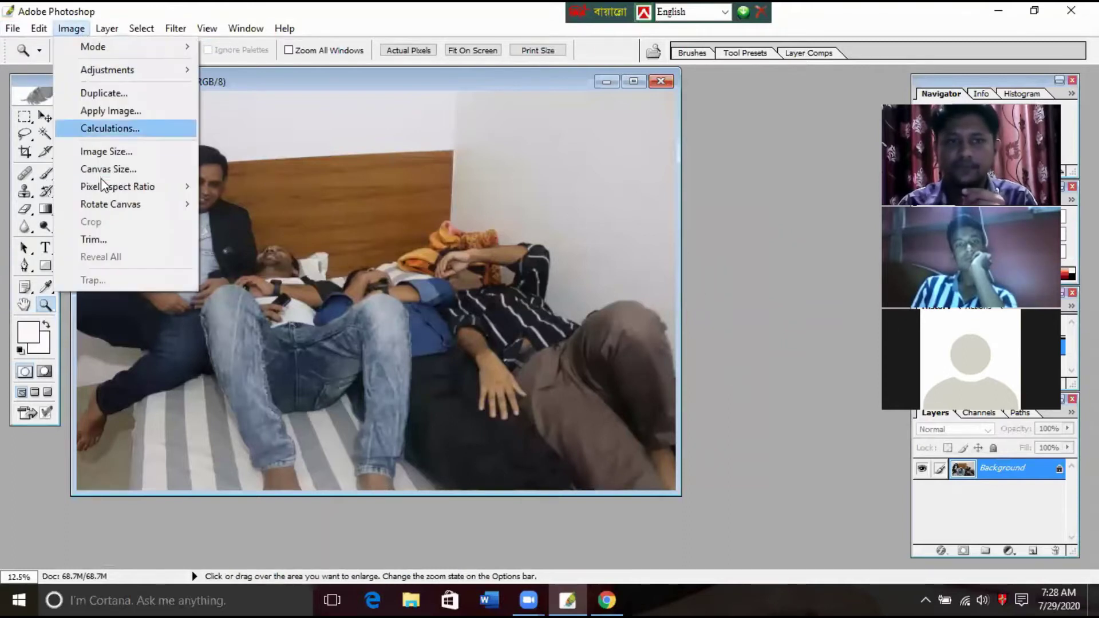
{"action": "left_click", "coordinate": [117, 152]}
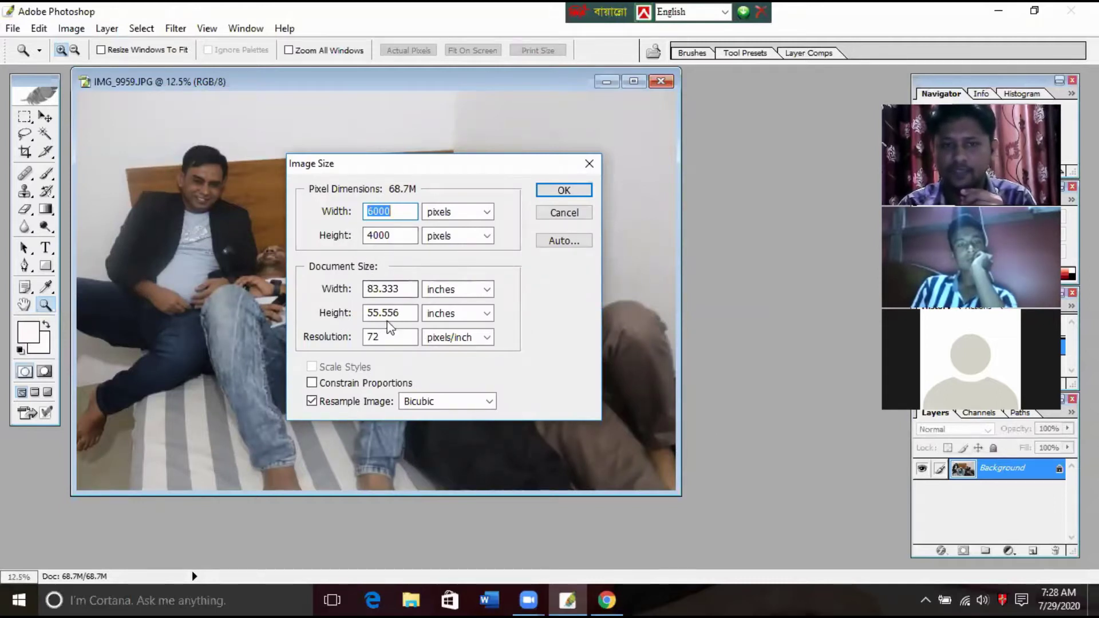
{"action": "type", "text": "1"}
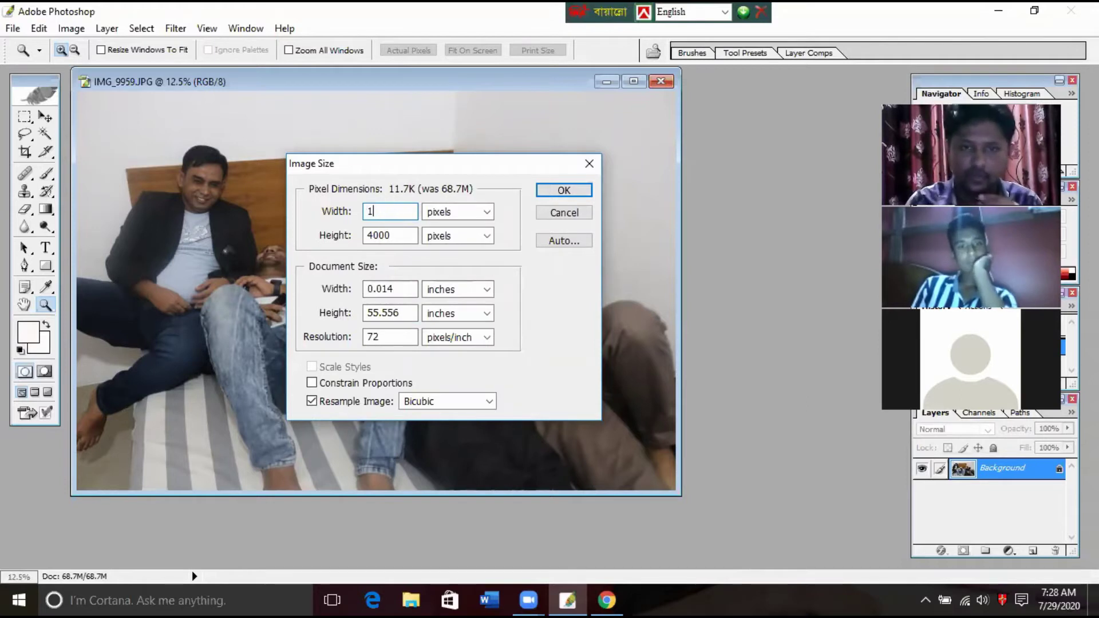
{"action": "type", "text": "980"}
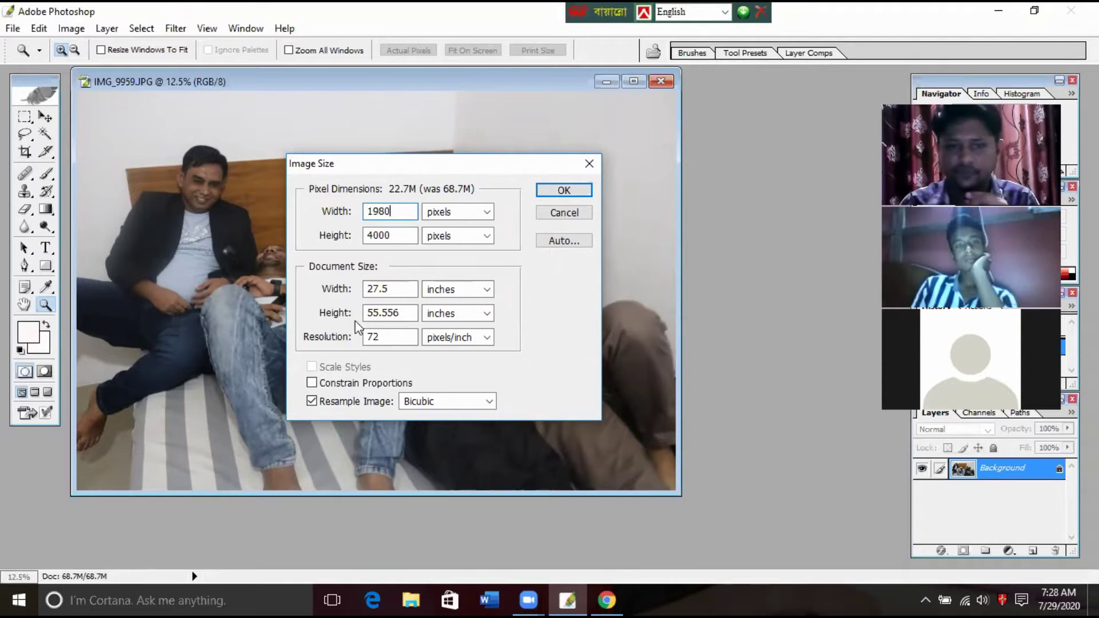
{"action": "left_click", "coordinate": [564, 213]}
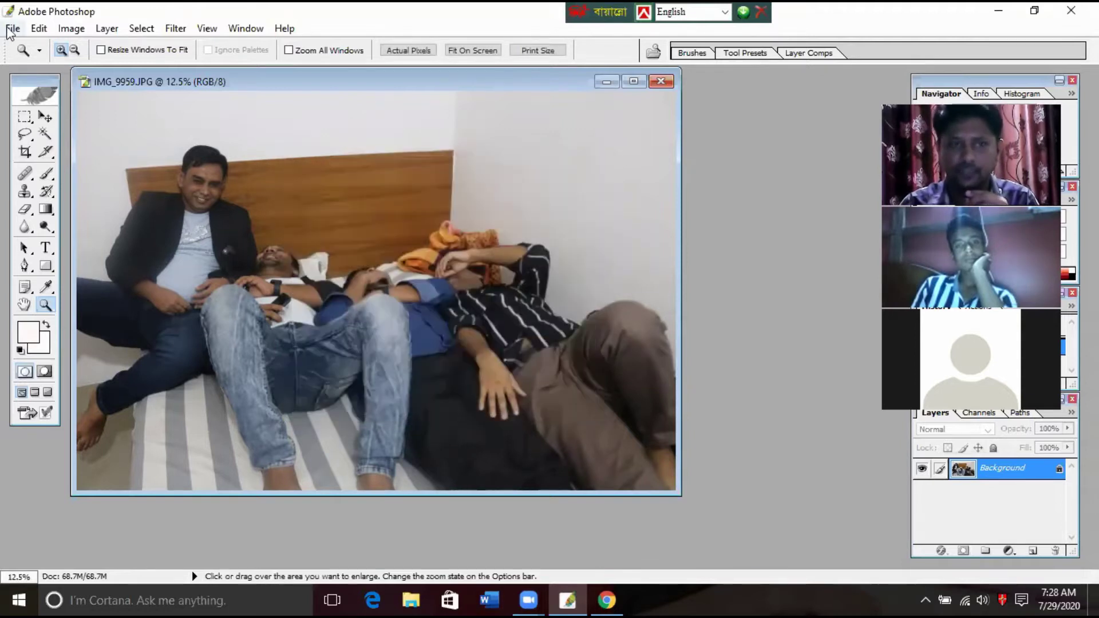
- Resample the photo to 1366 × 768 pixels with Constrain Proportions turned off
{"action": "left_click", "coordinate": [71, 28]}
{"action": "left_click", "coordinate": [119, 151]}
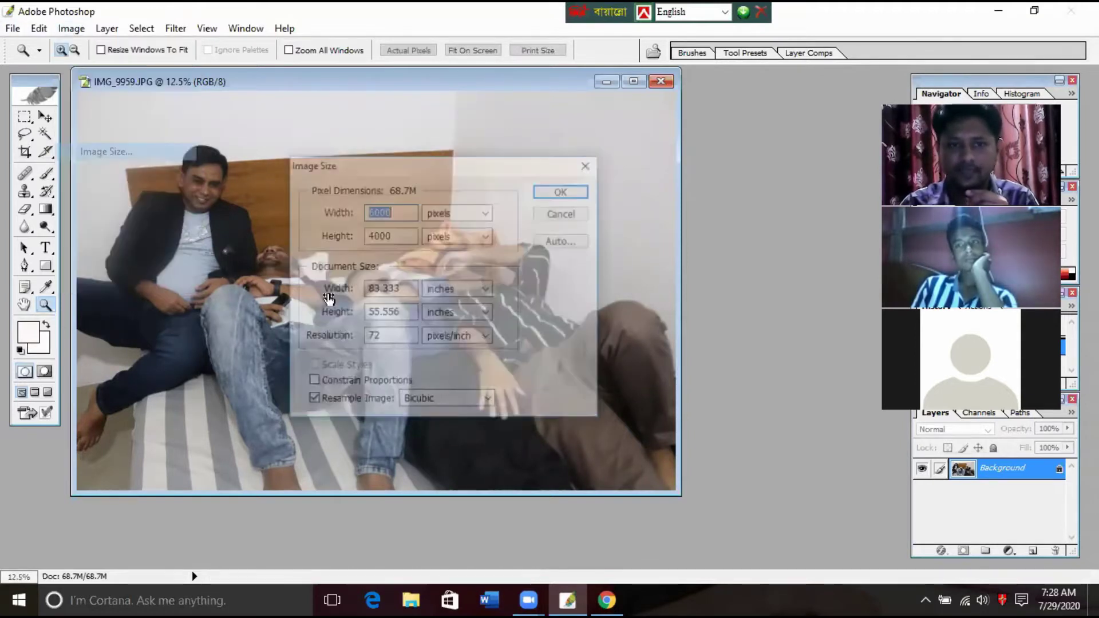
{"action": "left_click", "coordinate": [321, 383]}
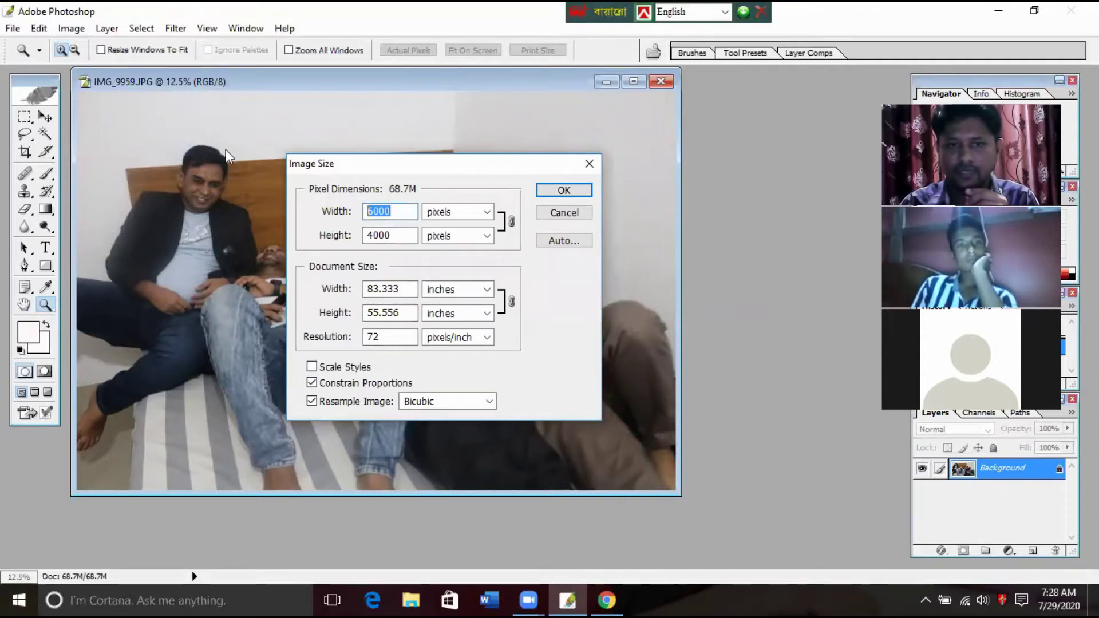
{"action": "type", "text": "1980"}
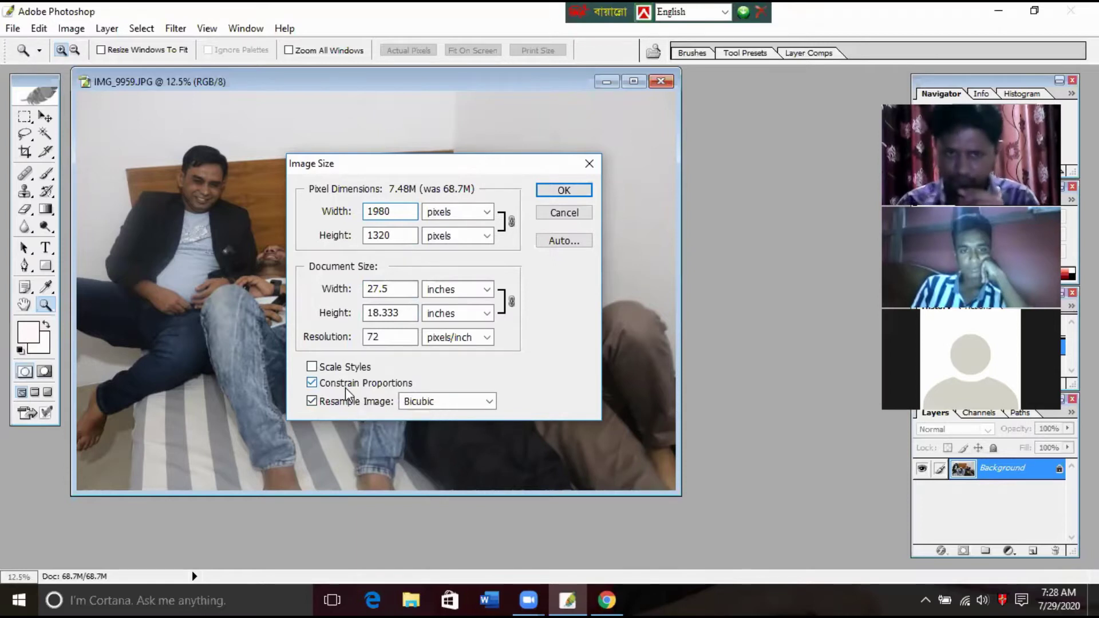
{"action": "left_click", "coordinate": [346, 392]}
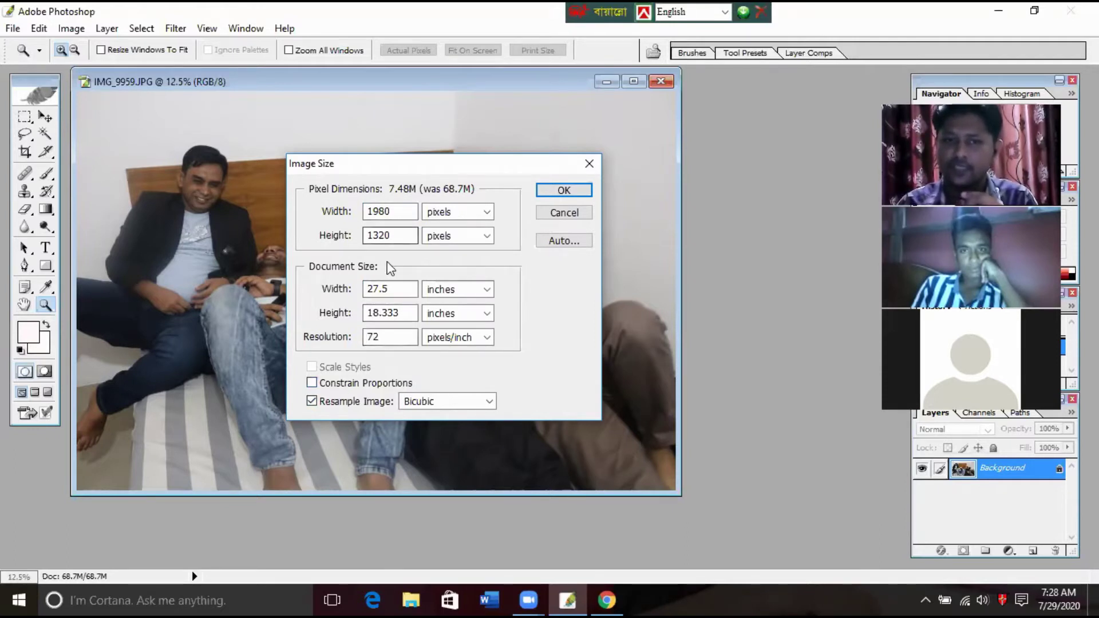
{"action": "double_click", "coordinate": [390, 212]}
{"action": "type", "text": "1366"}
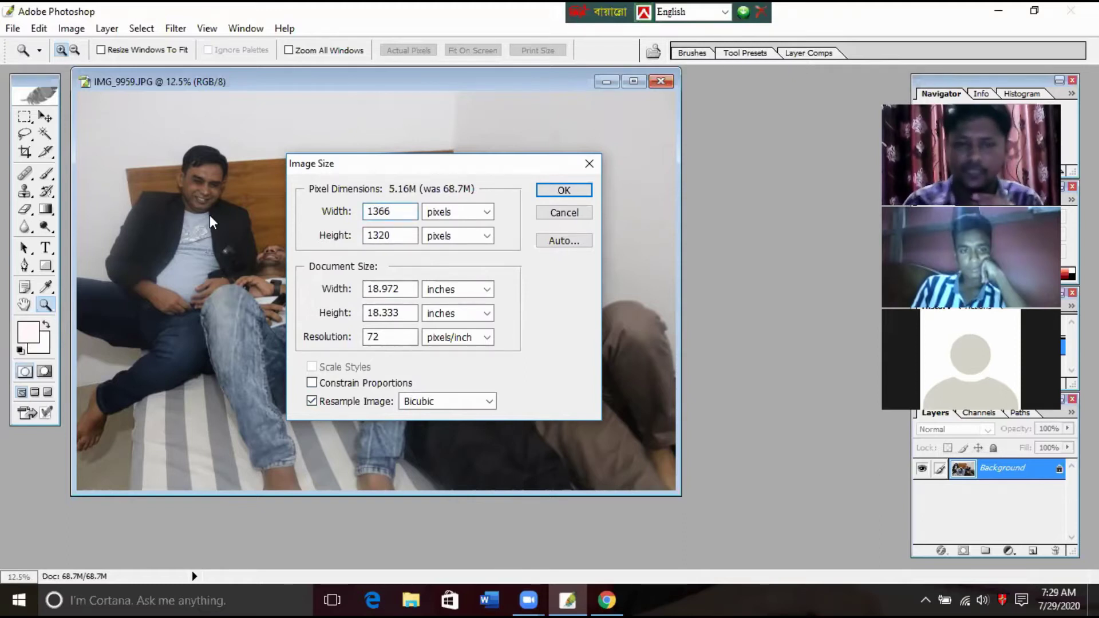
{"action": "double_click", "coordinate": [405, 236]}
{"action": "type", "text": "768"}
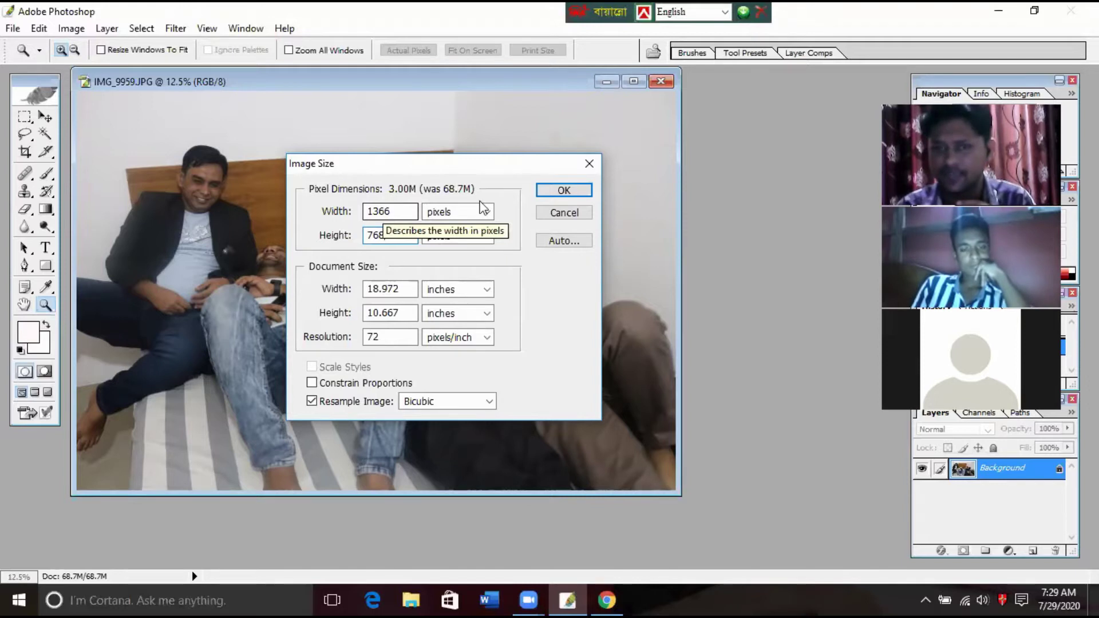
{"action": "left_click", "coordinate": [561, 189]}
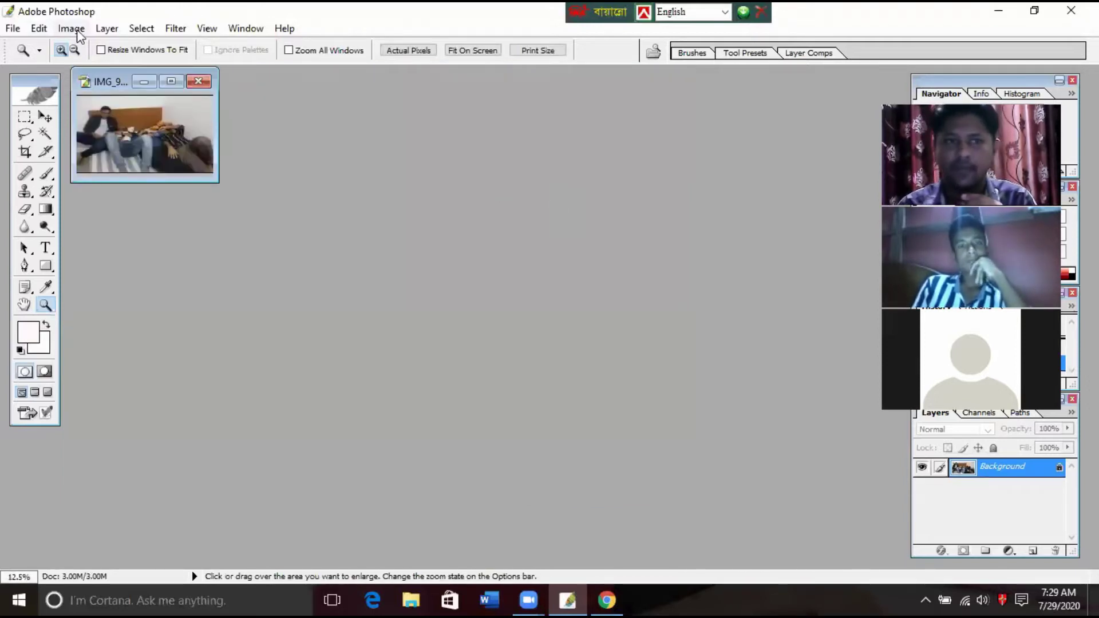
- Check the 1366 × 768 size in Image Size, then close IMG_9959.JPG without saving
{"action": "left_click", "coordinate": [71, 28]}
{"action": "left_click", "coordinate": [109, 154]}
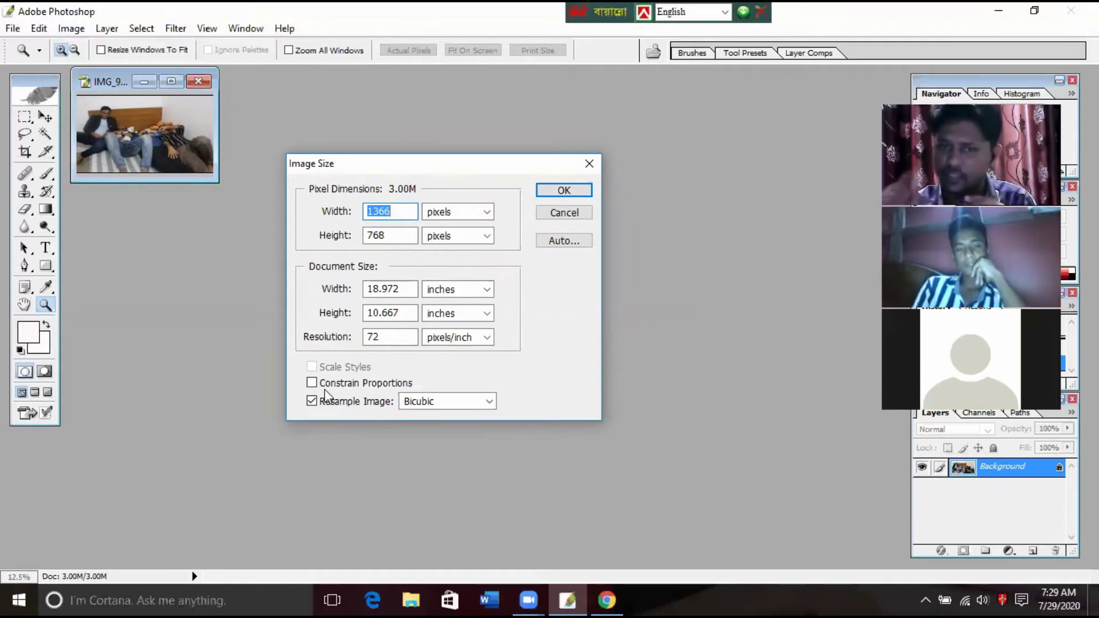
{"action": "left_click", "coordinate": [567, 213]}
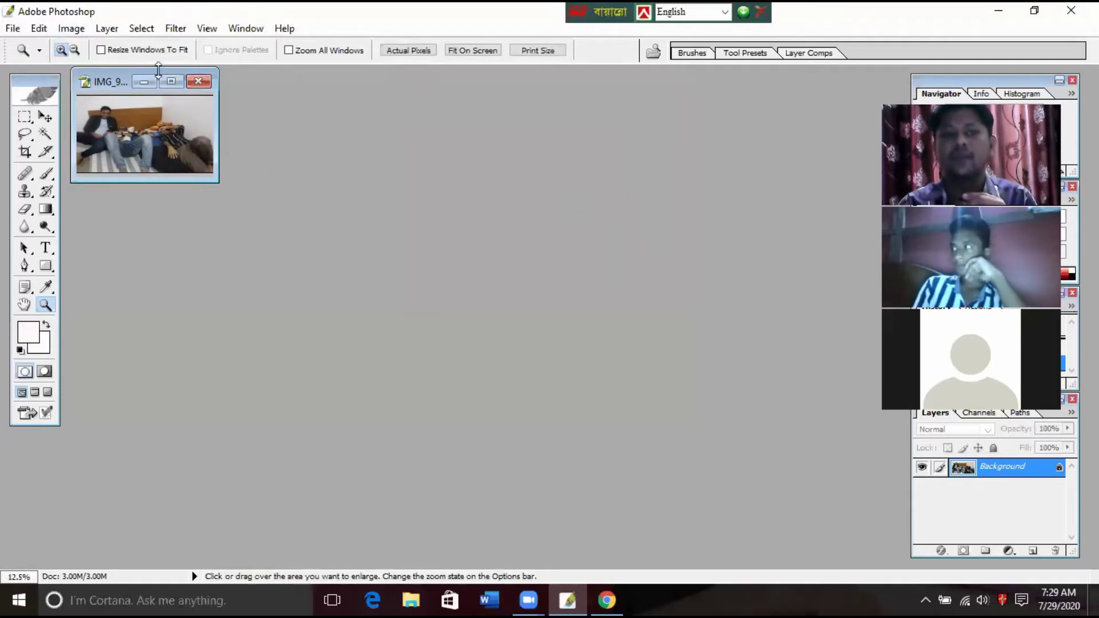
{"action": "left_click", "coordinate": [198, 81]}
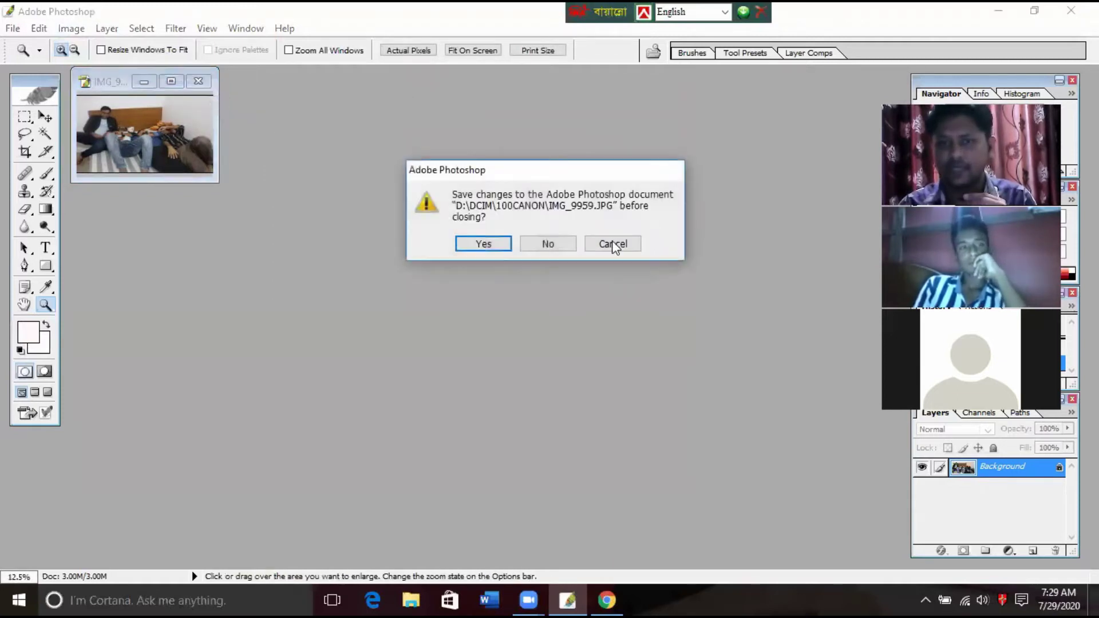
{"action": "left_click", "coordinate": [561, 251]}
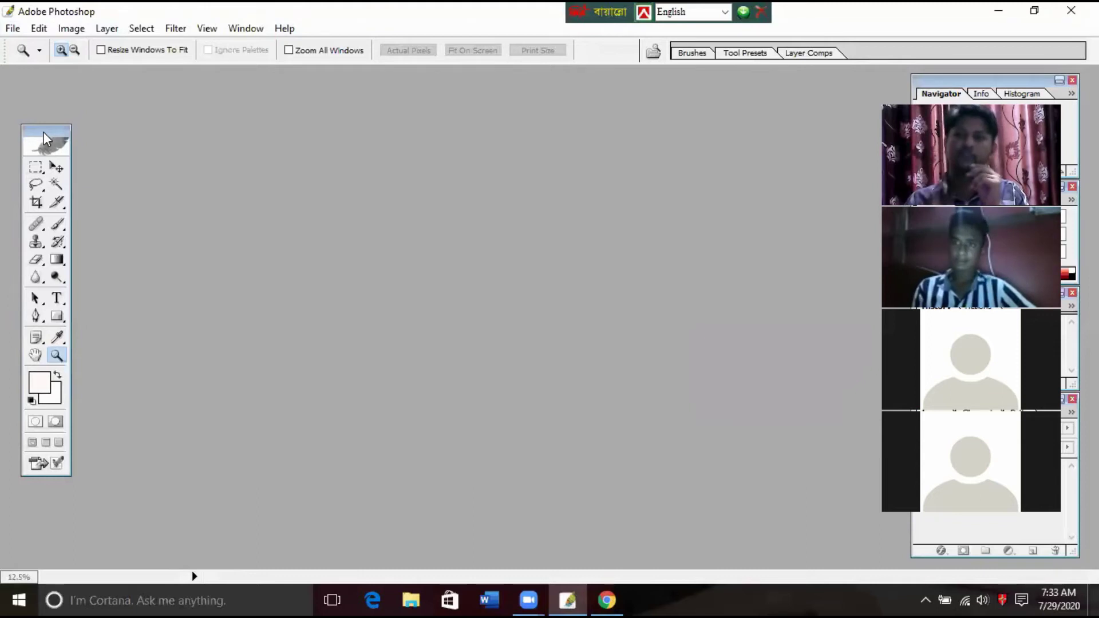
- Inspect the Rectangular Marquee flyout, close Internet Explorer, and switch to Microsoft Word
{"action": "left_click", "coordinate": [40, 171]}
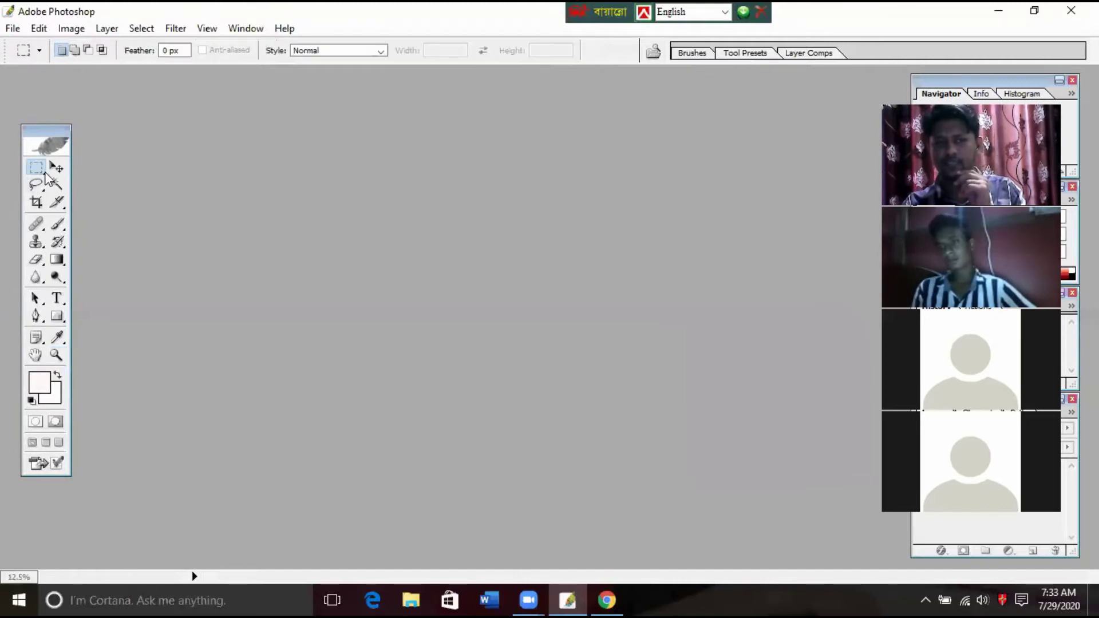
{"action": "right_click", "coordinate": [46, 173]}
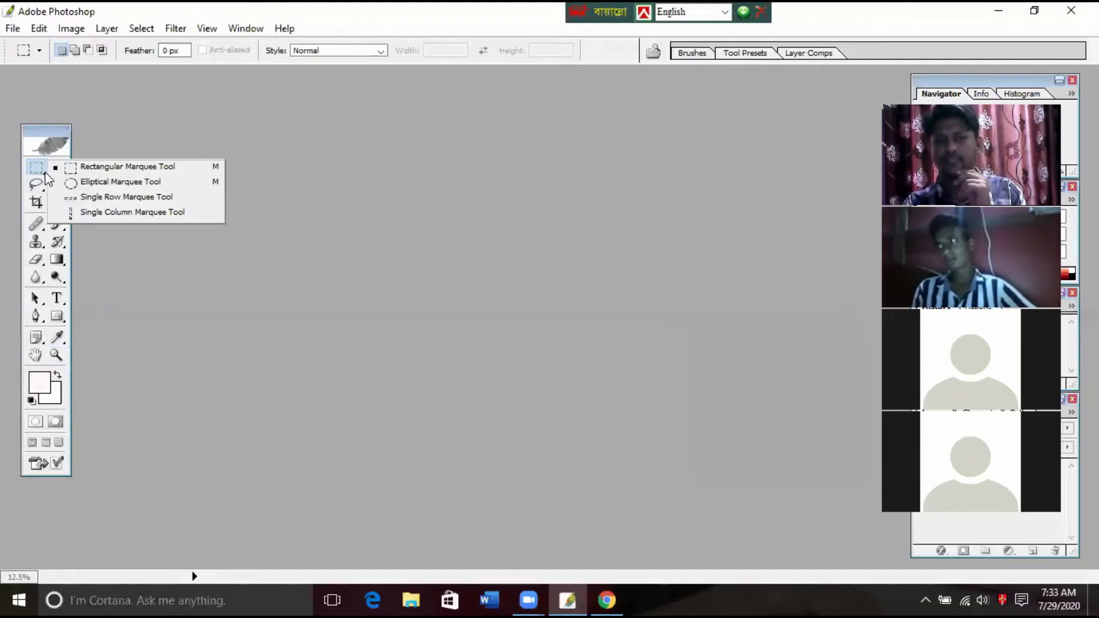
{"action": "left_click", "coordinate": [53, 152]}
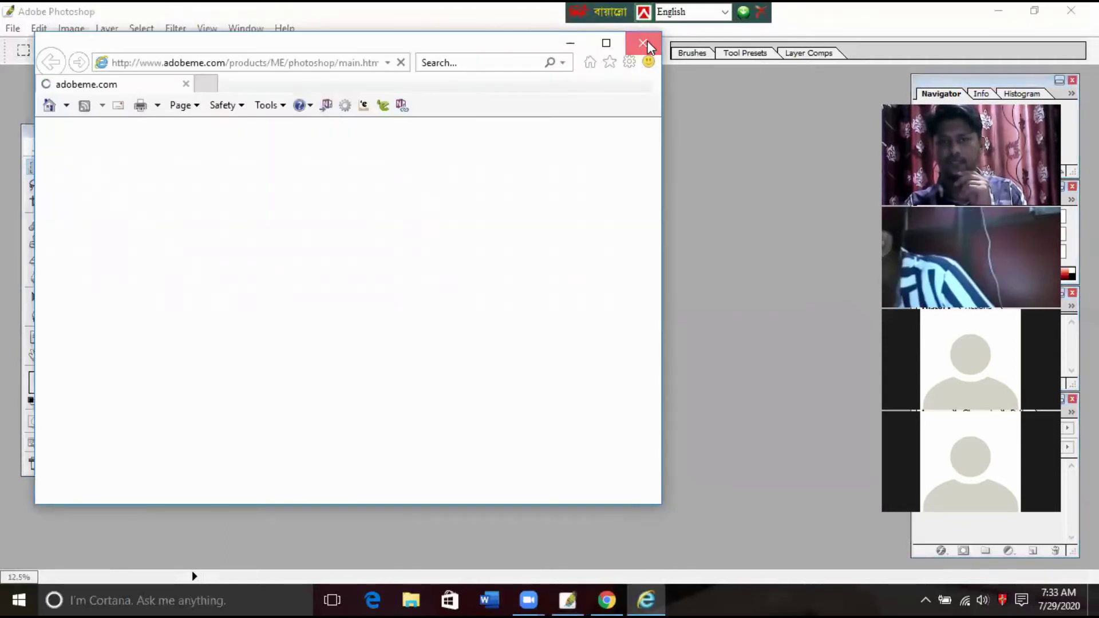
{"action": "left_click", "coordinate": [643, 43]}
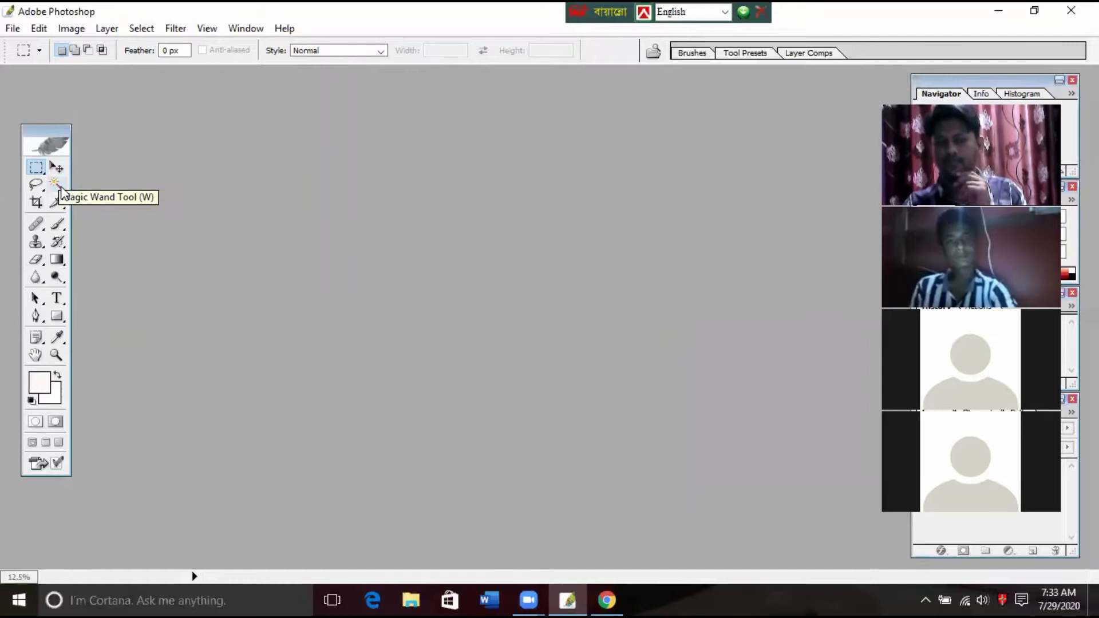
{"action": "left_click", "coordinate": [487, 598]}
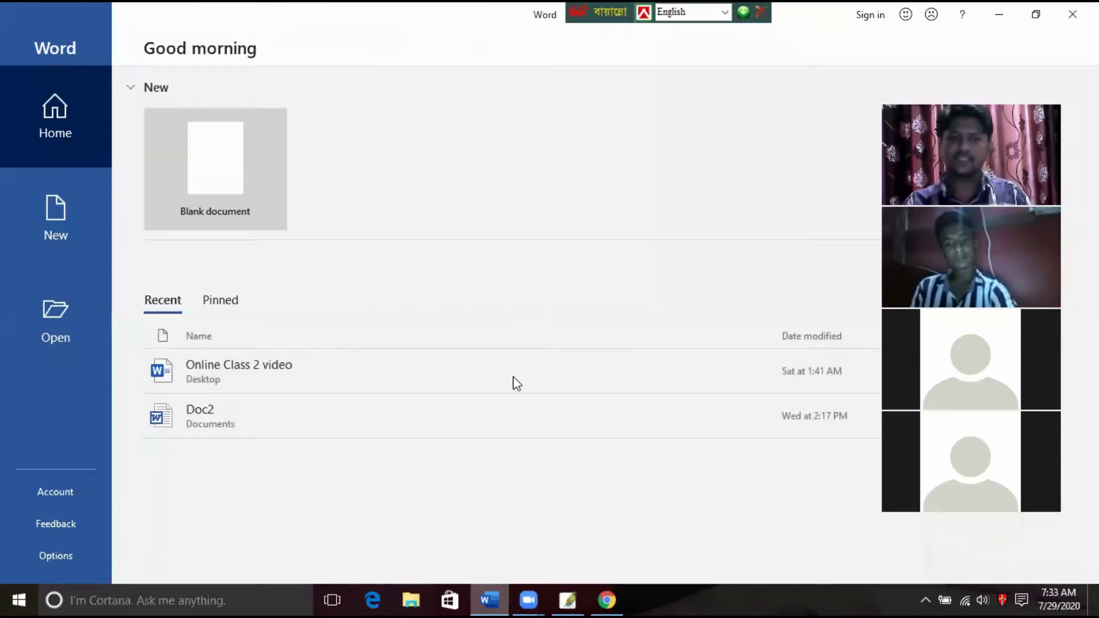
- Create a blank Word document and set the font size to 32 pt
{"action": "left_click", "coordinate": [215, 180]}
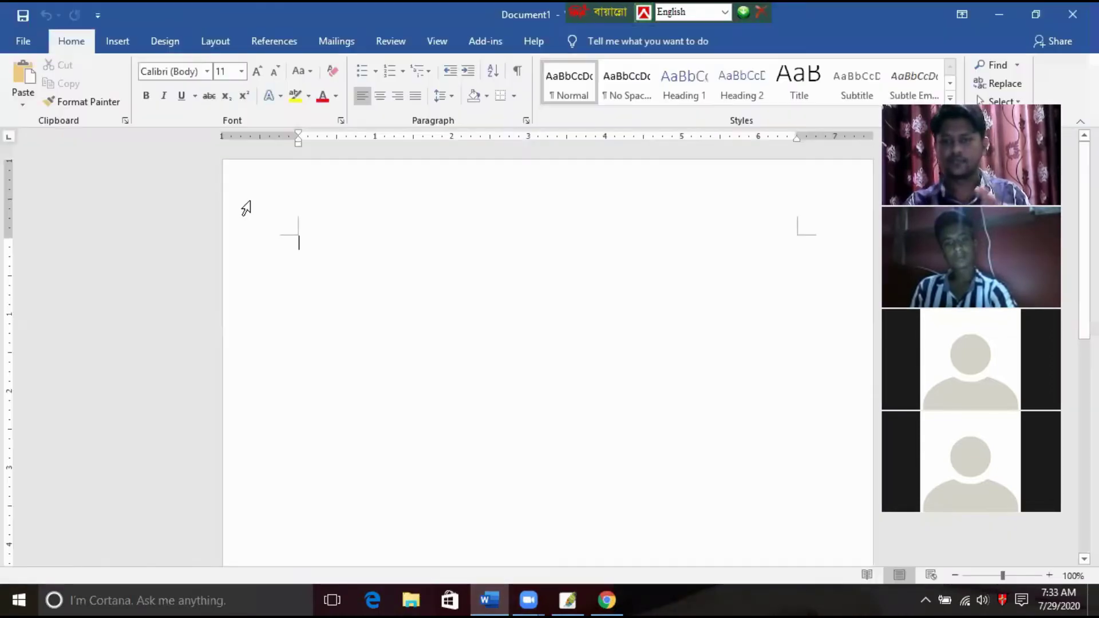
{"action": "type", "text": "1."}
{"action": "key", "text": "ctrl+shift+p"}
{"action": "type", "text": "32"}
{"action": "key", "text": "Return"}
- Type the list items Move, Hand and 3.zoom, correcting typos along the way
{"action": "type", "text": "Moc"}
{"action": "key", "text": "BackSpace"}
{"action": "type", "text": "ve"}
{"action": "type", "text": "2"}
{"action": "type", "text": "Hand"}
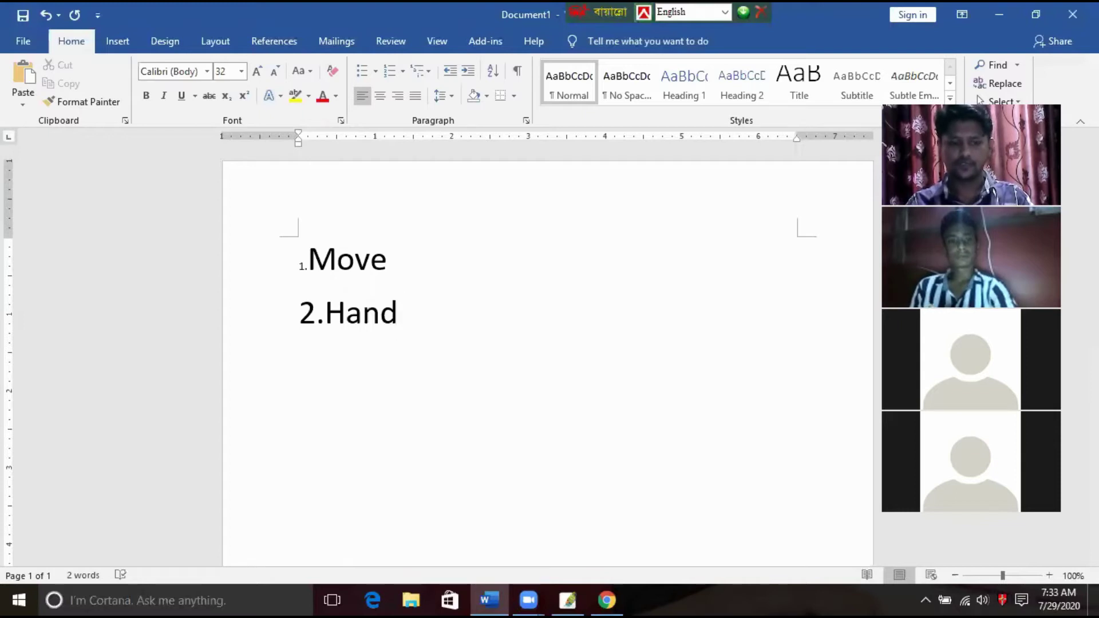
{"action": "type", "text": "z"}
{"action": "key", "text": "BackSpace"}
{"action": "type", "text": "2"}
{"action": "key", "text": "BackSpace"}
{"action": "type", "text": "3.zo"}
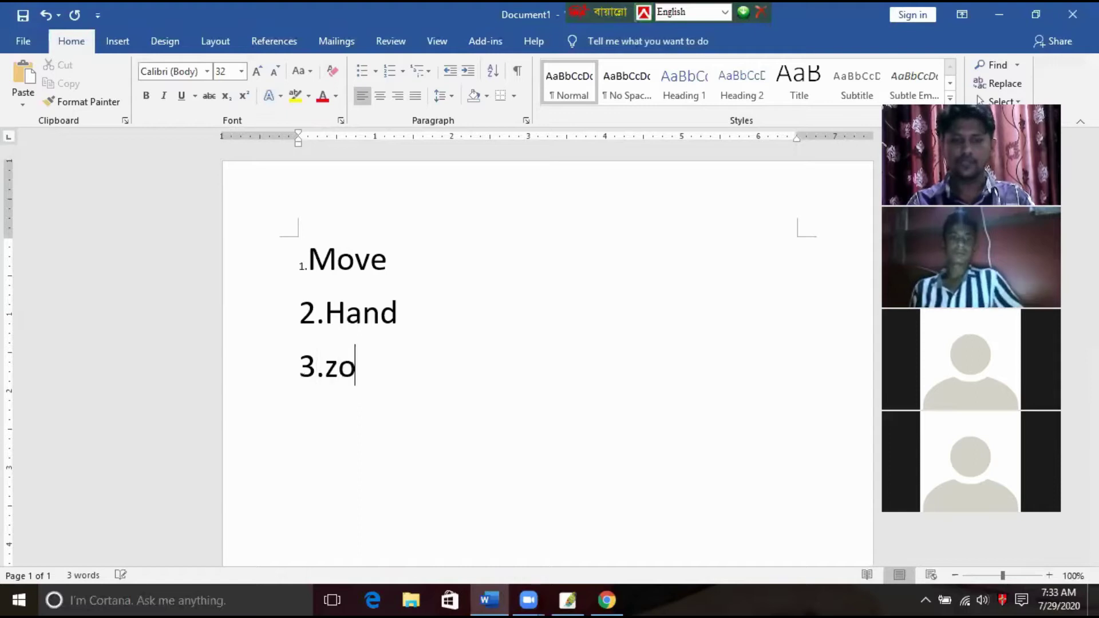
{"action": "type", "text": "om"}
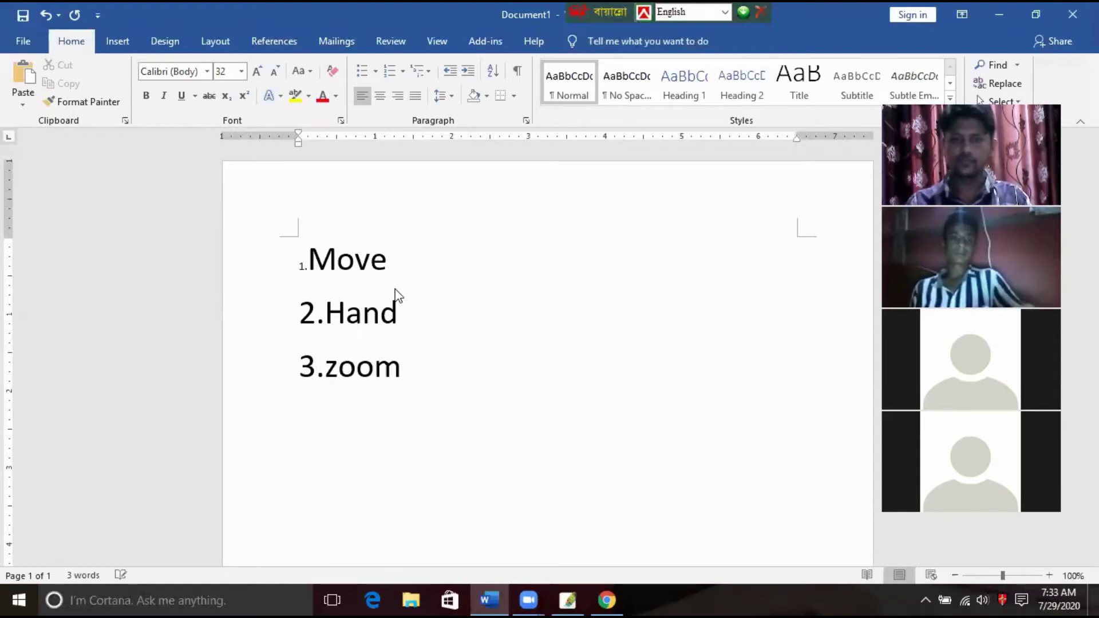
- Add item 4.Crop, replacing 'pen', and start a fifth item numbered 5
{"action": "key", "text": "Return"}
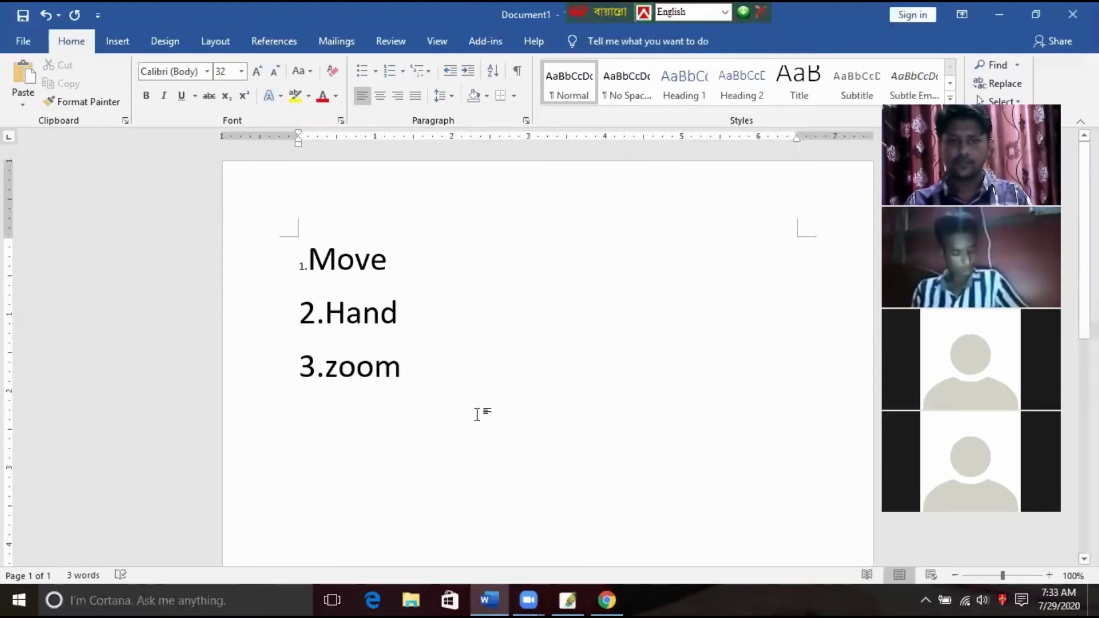
{"action": "type", "text": "4.pen"}
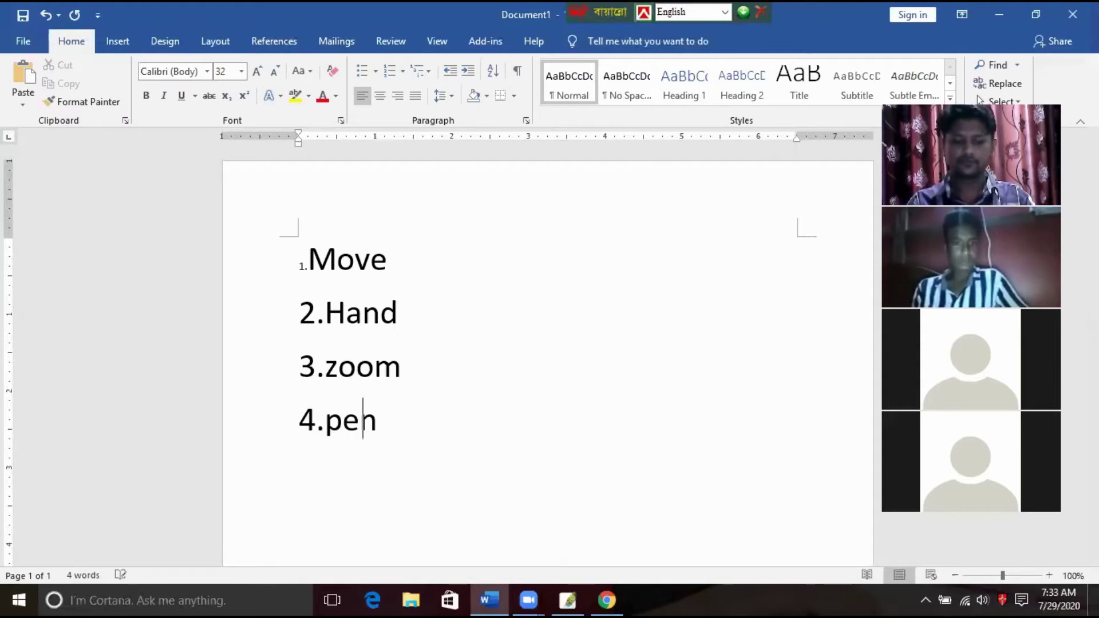
{"action": "key", "text": "BackSpace"}
{"action": "key", "text": "BackSpace"}
{"action": "key", "text": "BackSpace"}
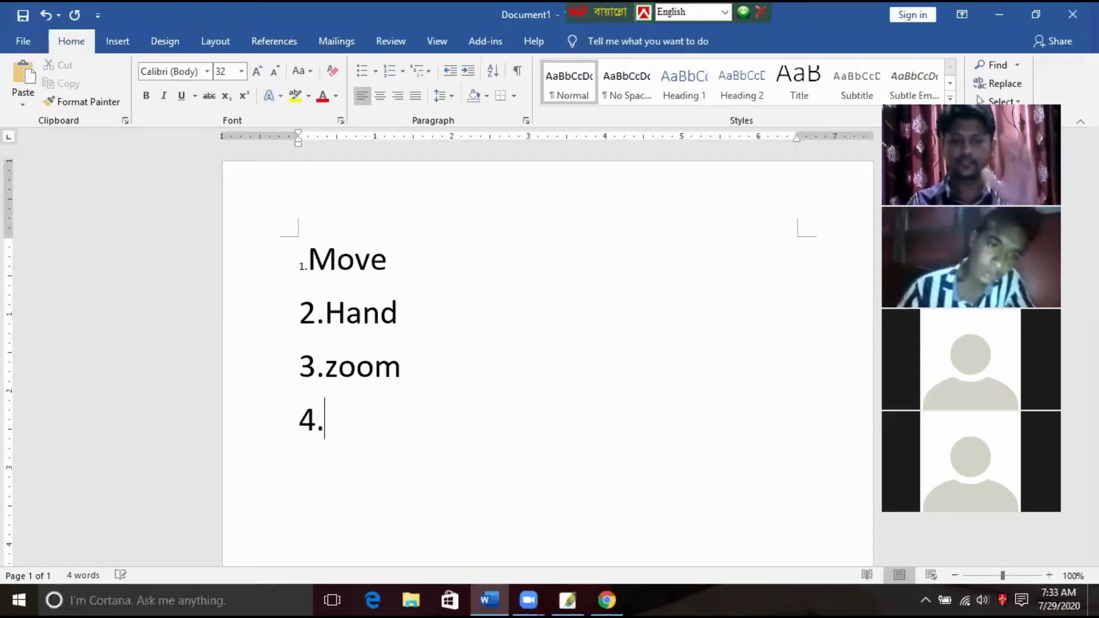
{"action": "type", "text": "Crop"}
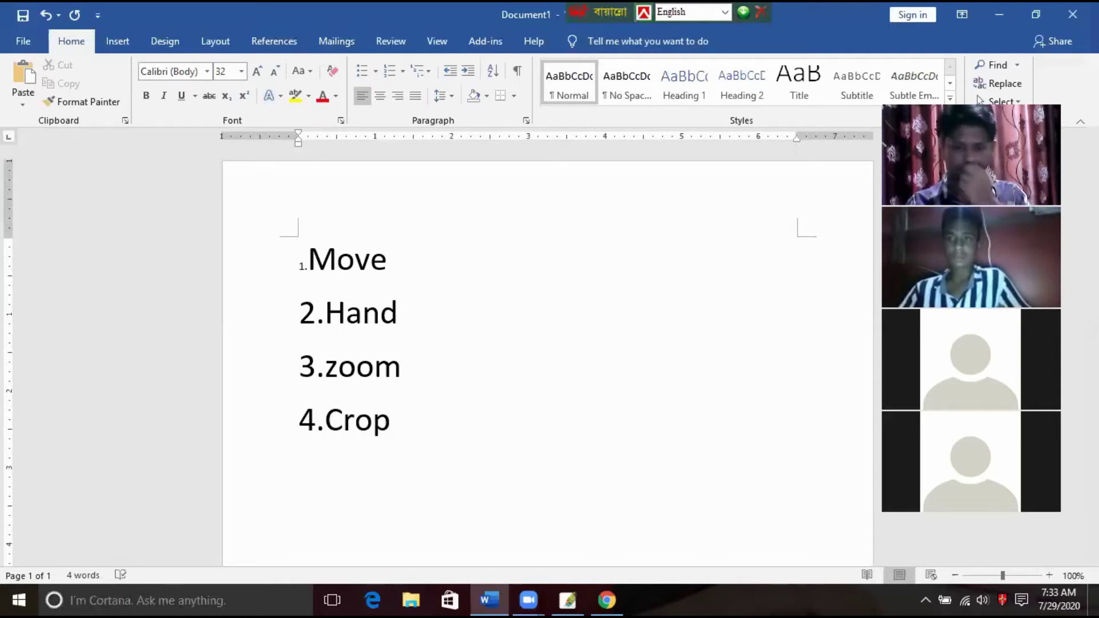
{"action": "key", "text": "Return"}
{"action": "type", "text": "5"}
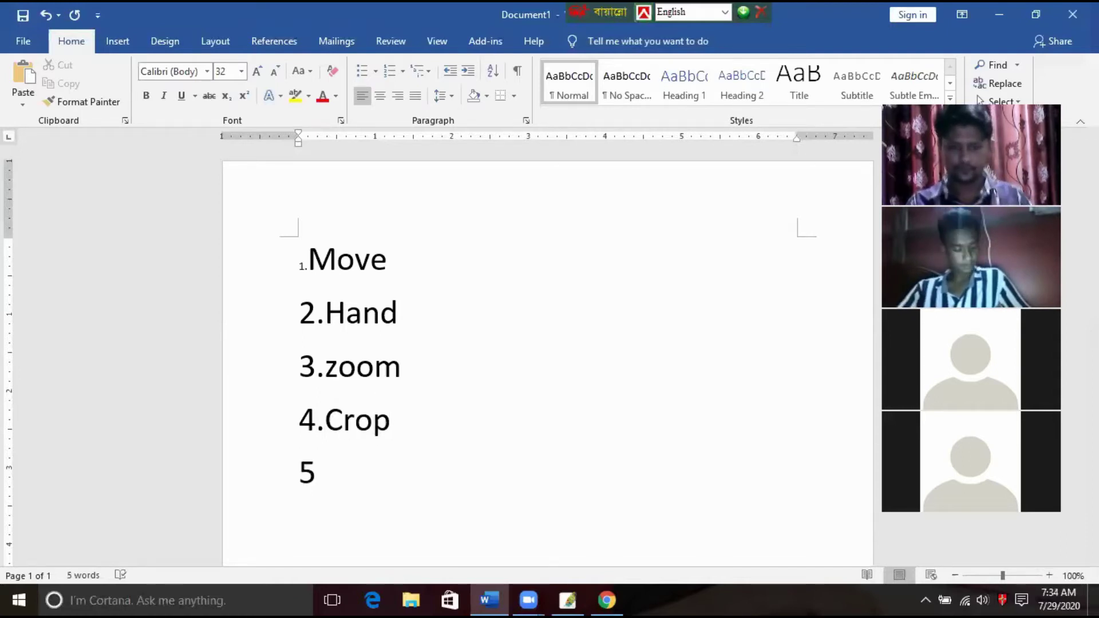
{"action": "type", "text": "."}
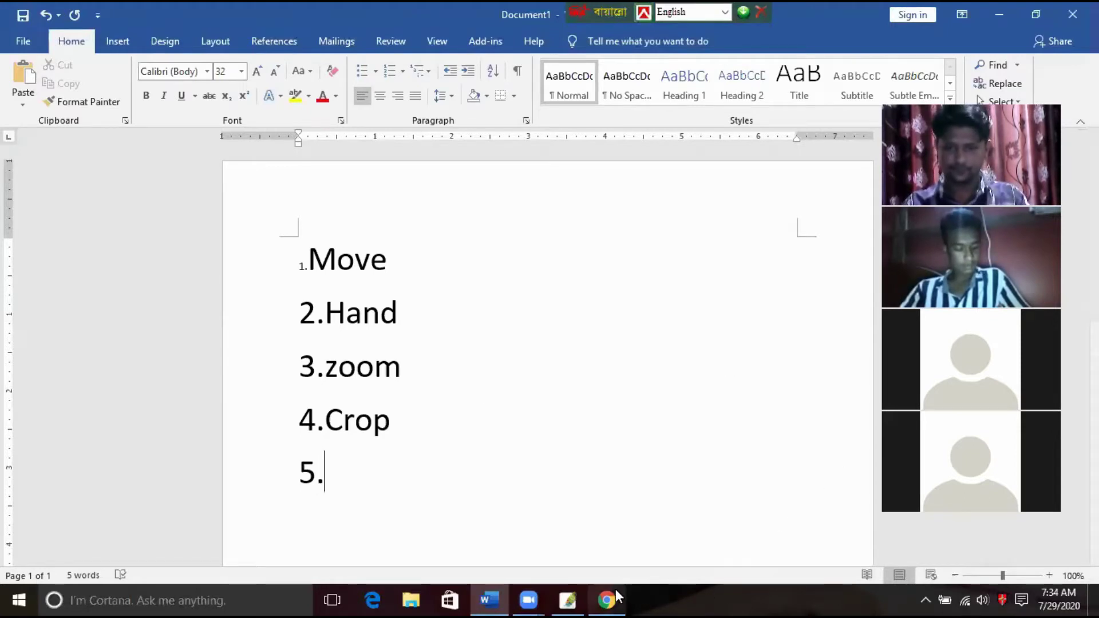
- Type 'Magic wand tool' as the fifth list item
{"action": "left_click", "coordinate": [568, 600]}
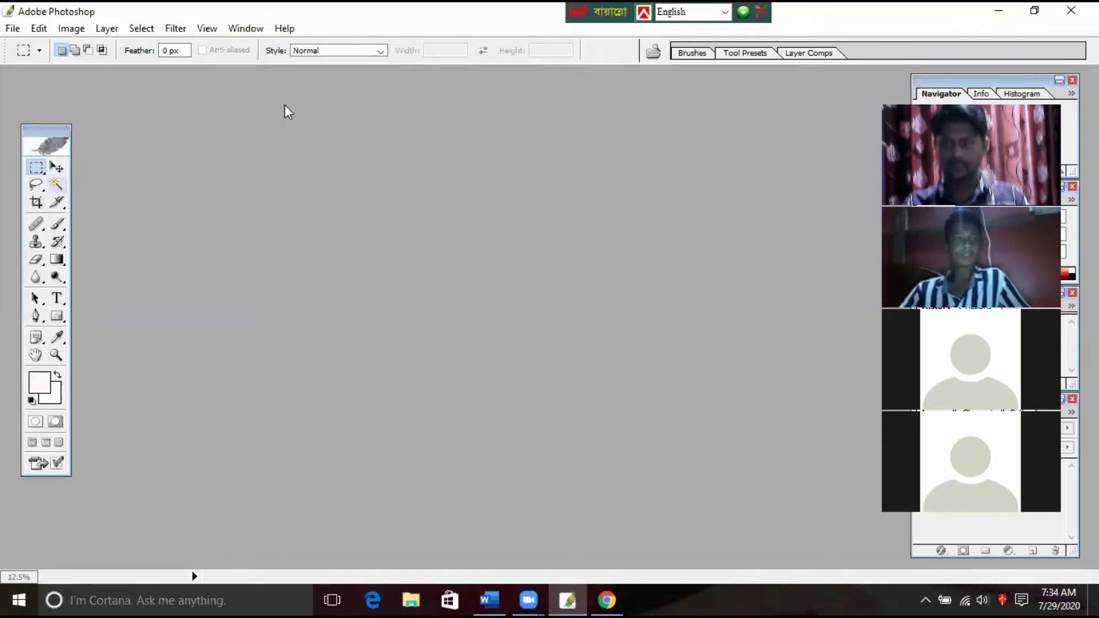
{"action": "left_click", "coordinate": [1010, 8]}
{"action": "type", "text": "Ma"}
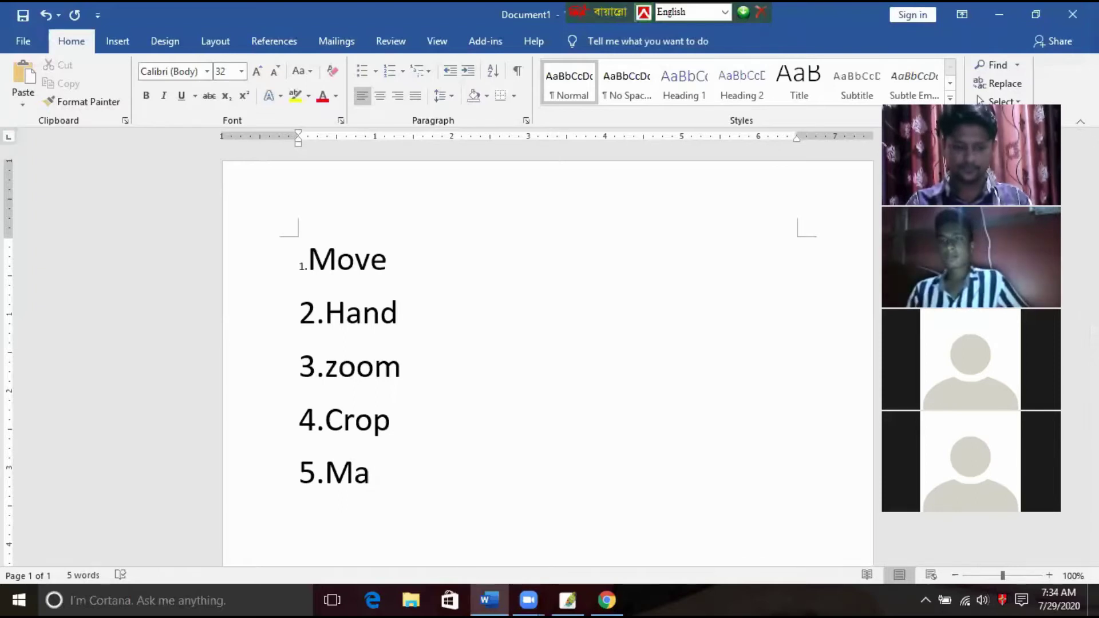
{"action": "type", "text": "gic "}
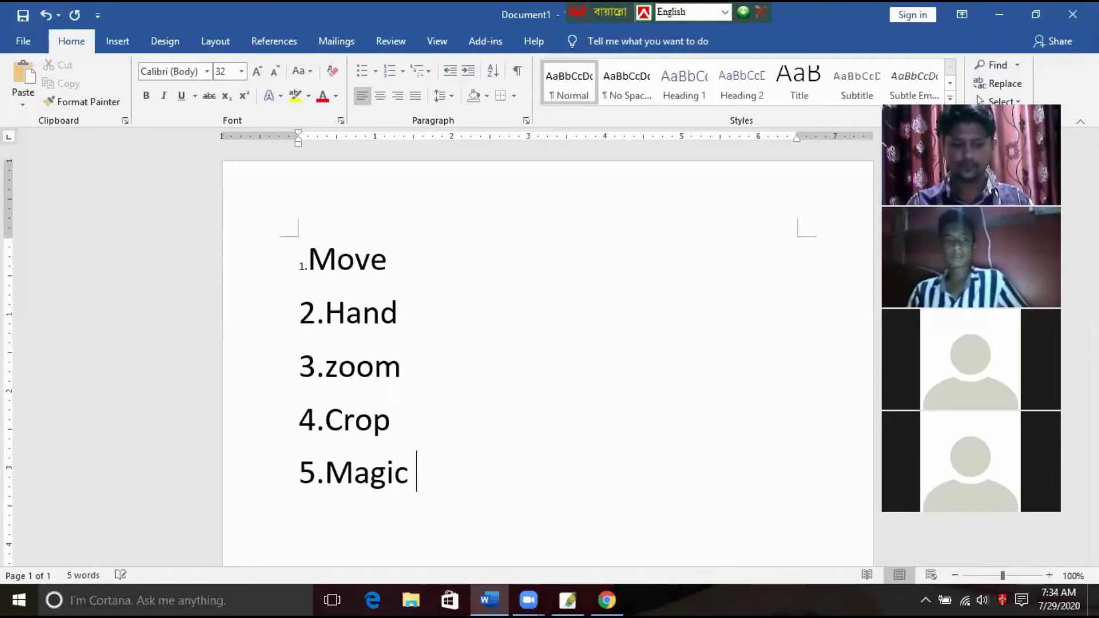
{"action": "type", "text": "wand tool"}
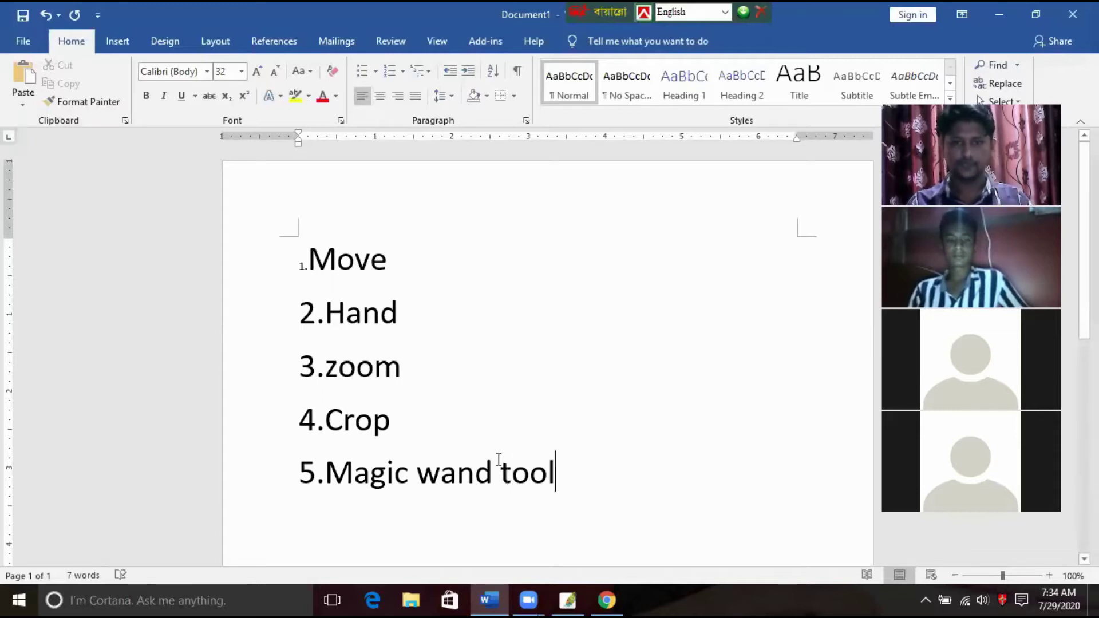
- Append the word 'tool' after Crop, zoom, Hand and Move
{"action": "double_click", "coordinate": [503, 466]}
{"action": "key", "text": "ctrl+c"}
{"action": "left_click", "coordinate": [439, 409]}
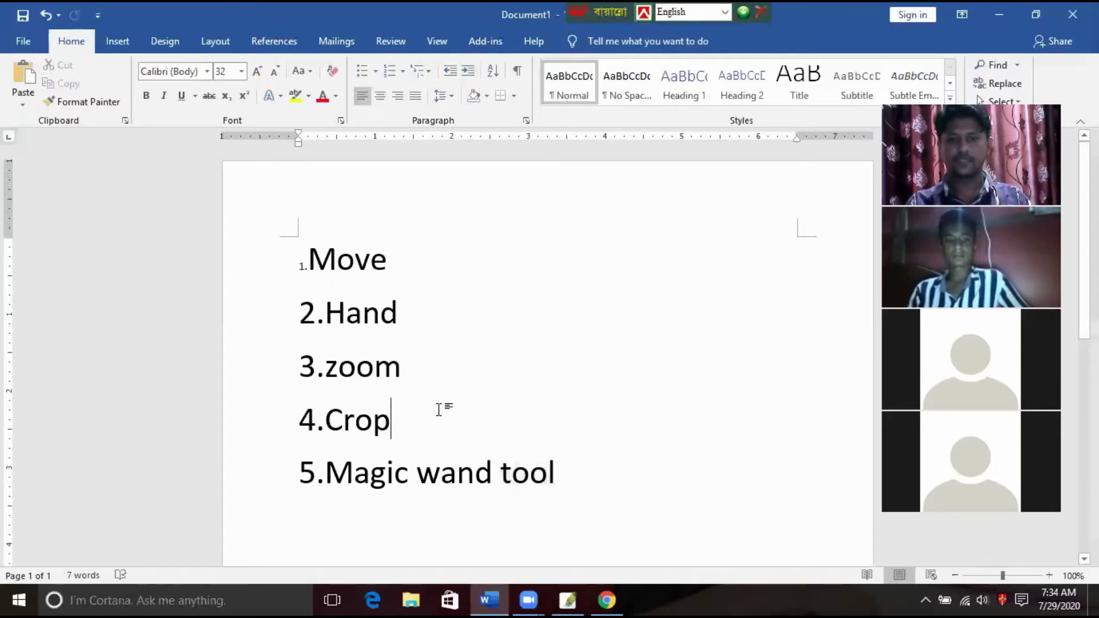
{"action": "key", "text": "ctrl+v"}
{"action": "left_click", "coordinate": [432, 375]}
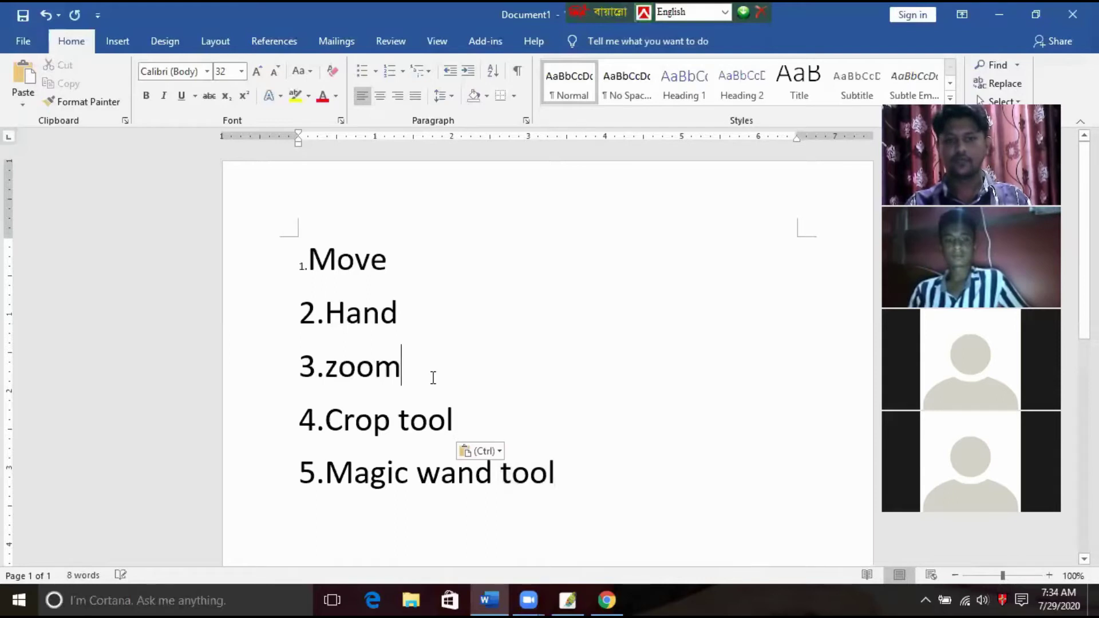
{"action": "key", "text": "ctrl+v"}
{"action": "left_click", "coordinate": [407, 314]}
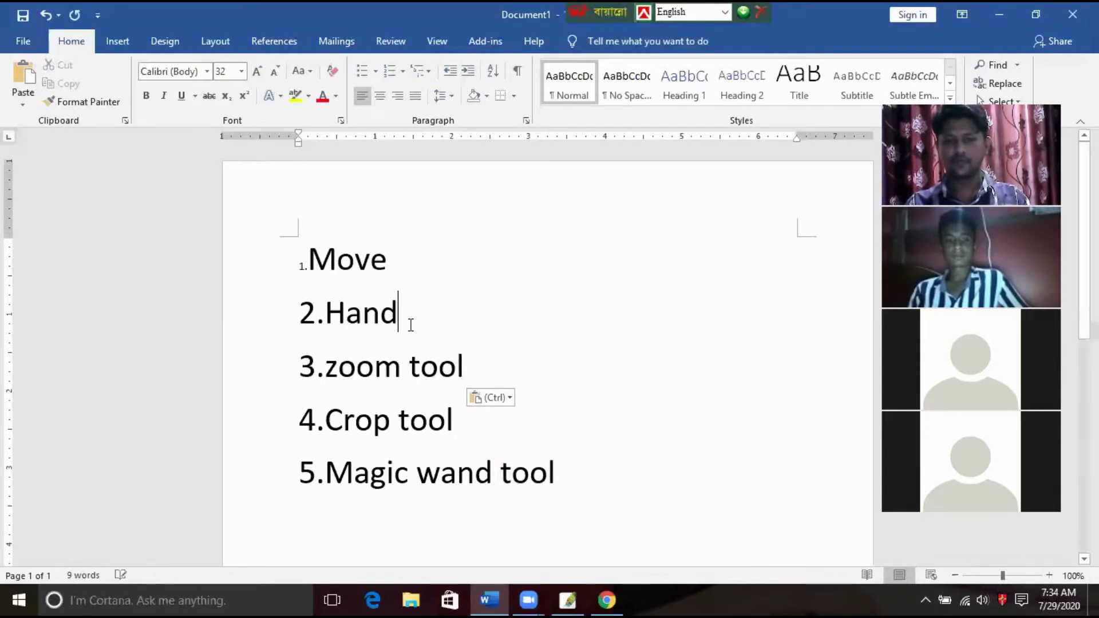
{"action": "key", "text": "ctrl+v"}
{"action": "left_click", "coordinate": [401, 260]}
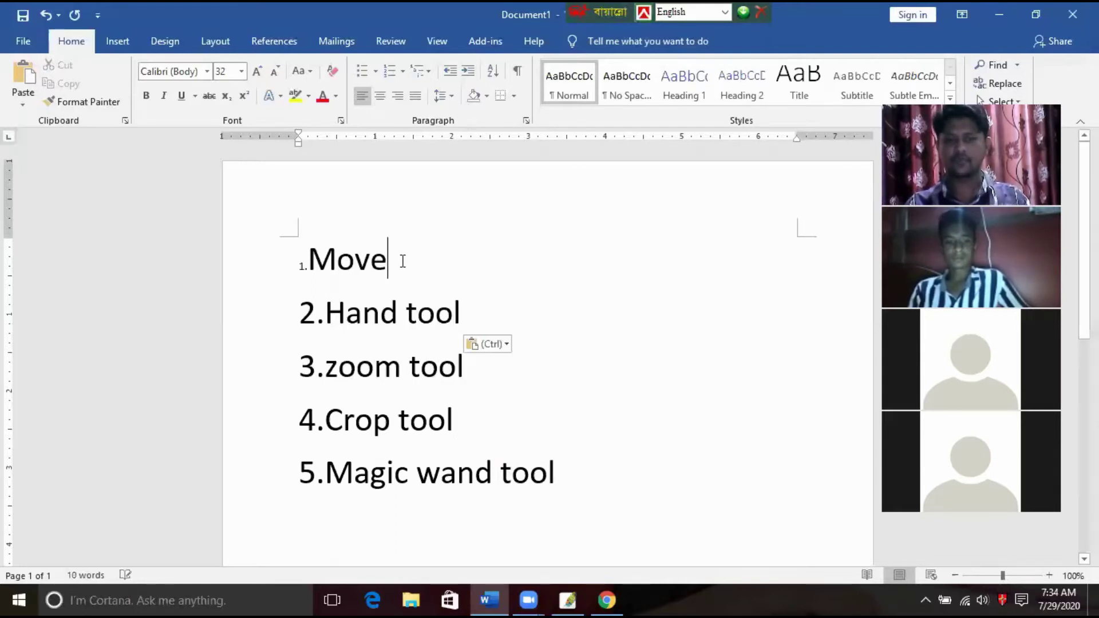
{"action": "key", "text": "ctrl+v"}
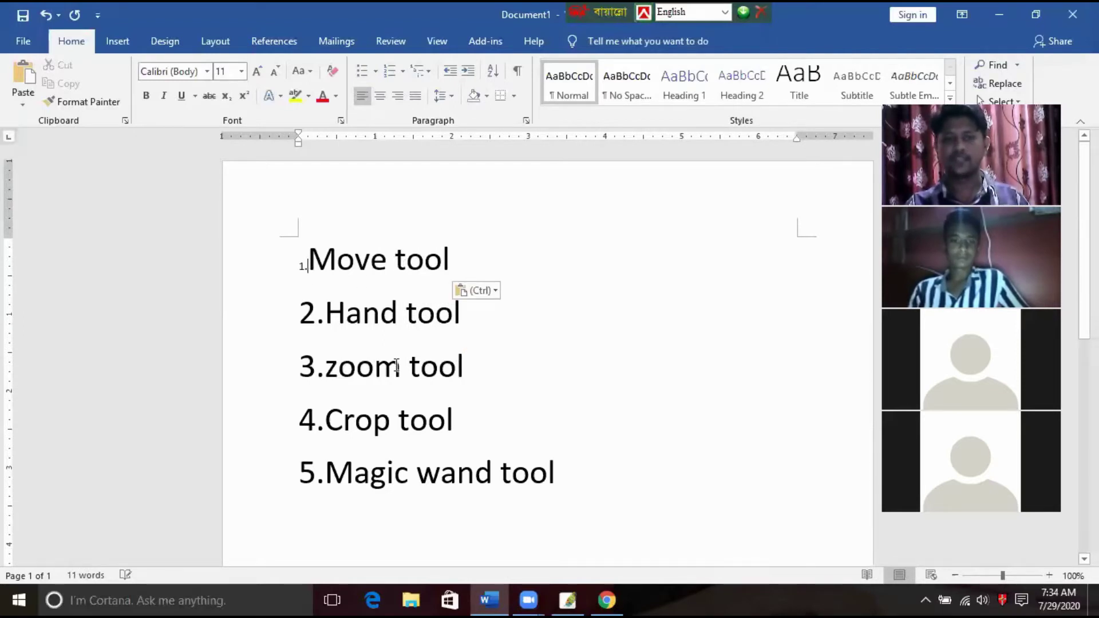
- Toggle between Photoshop and Word, pasting once more, and end in Photoshop
{"action": "scroll", "coordinate": [487, 487], "scroll_direction": "down", "scroll_amount": 3}
{"action": "left_click", "coordinate": [583, 598]}
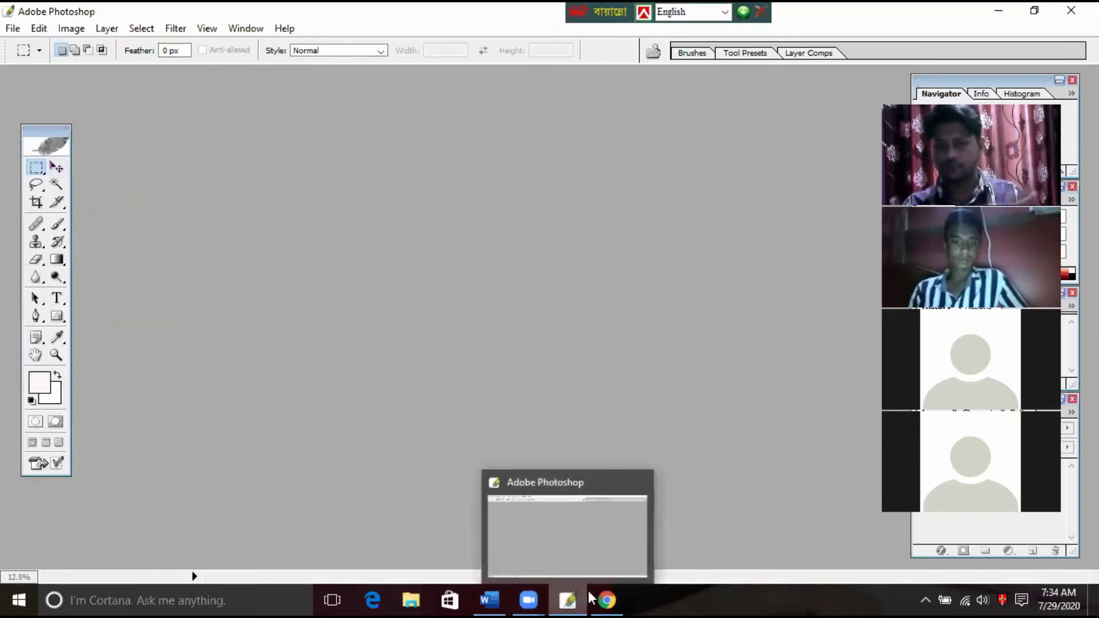
{"action": "left_click", "coordinate": [567, 599]}
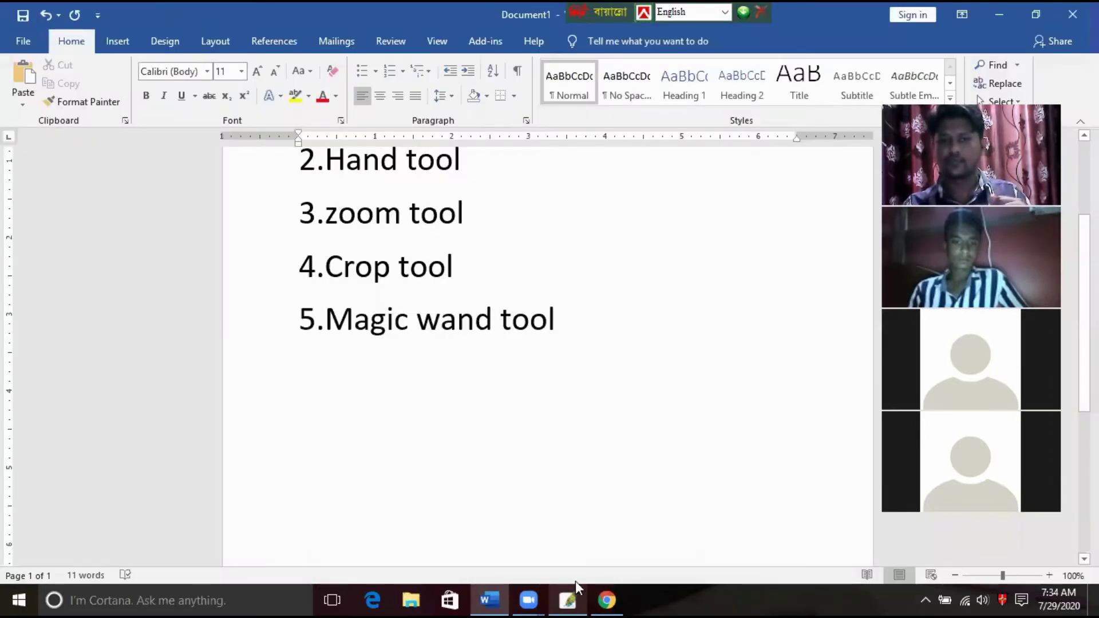
{"action": "key", "text": "ctrl+v"}
{"action": "left_click", "coordinate": [567, 600]}
- Open IMG_9978.JPG from 100CANON after previewing IMG_9958 and IMG_9959
{"action": "left_click", "coordinate": [13, 28]}
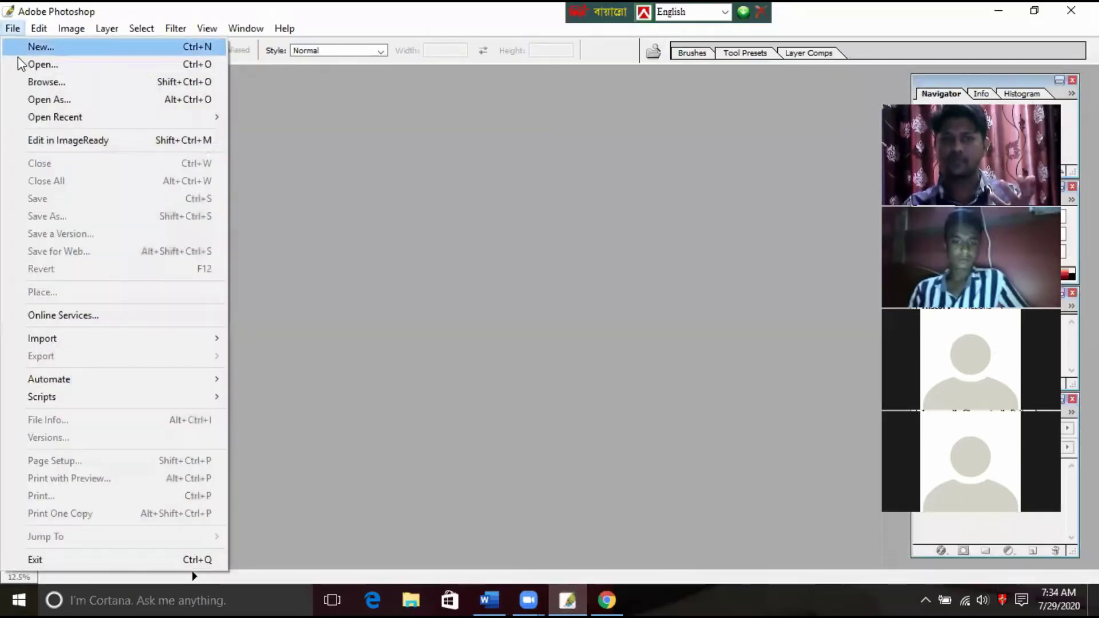
{"action": "left_click", "coordinate": [23, 62]}
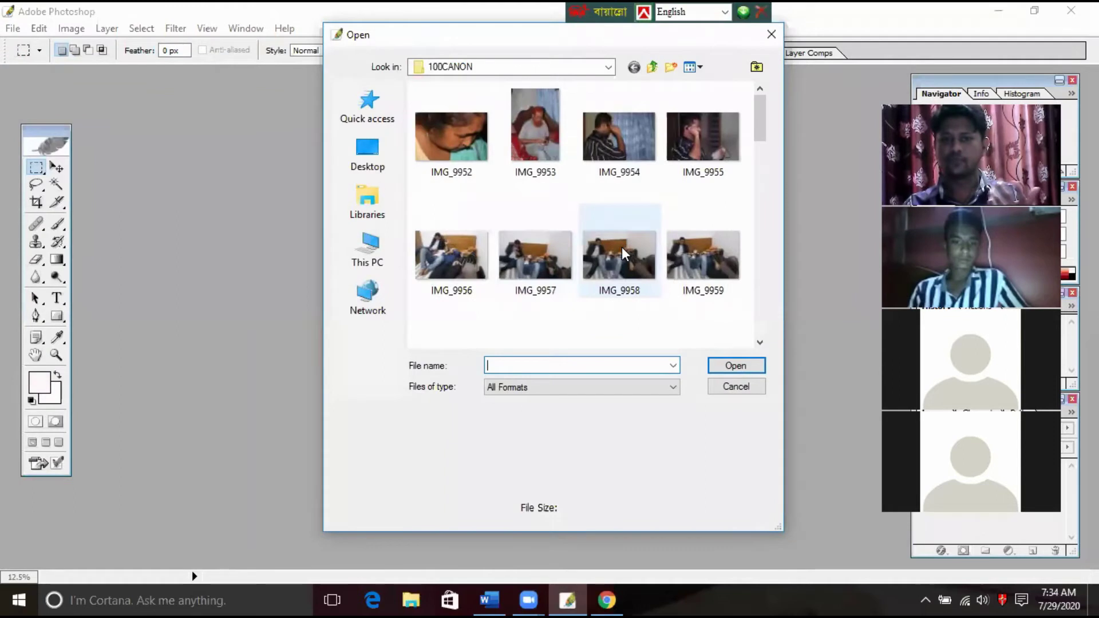
{"action": "left_click", "coordinate": [592, 258]}
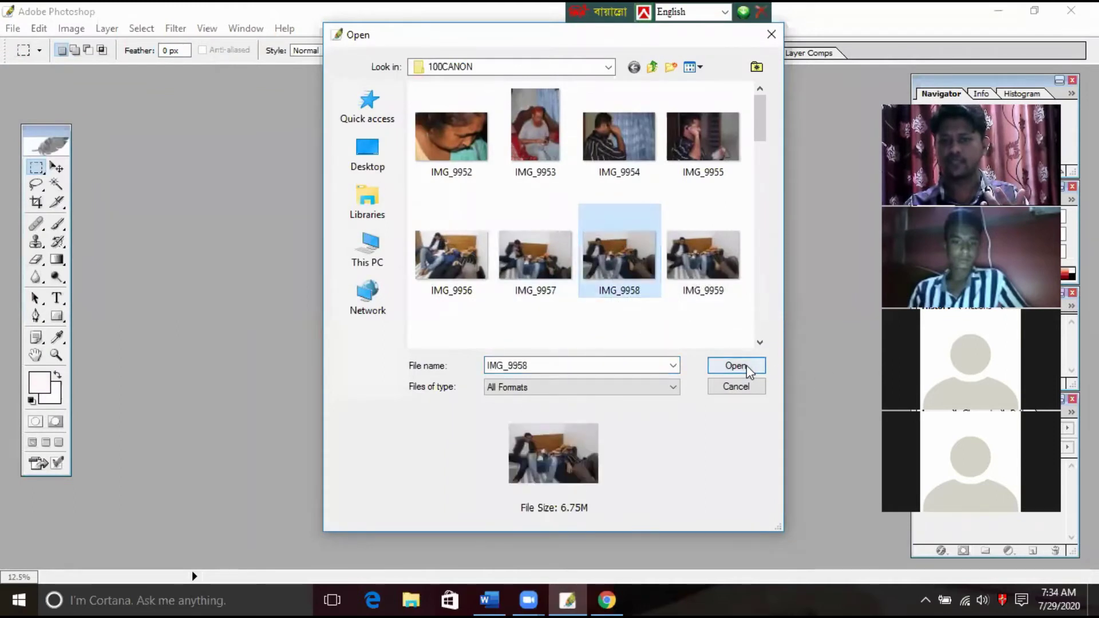
{"action": "left_click", "coordinate": [688, 249]}
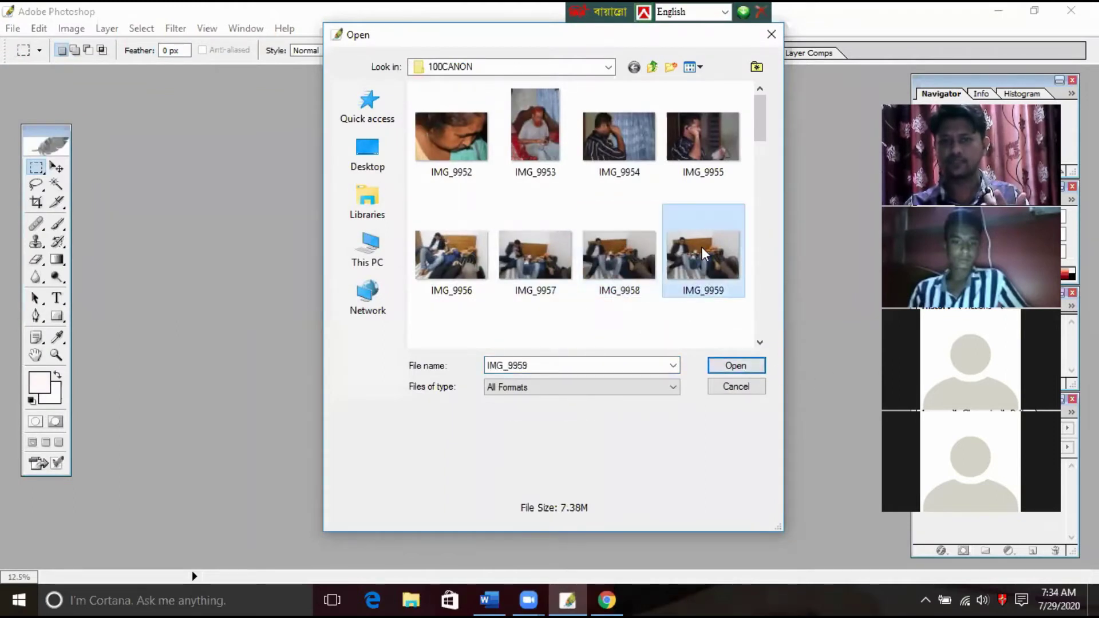
{"action": "scroll", "coordinate": [753, 220], "scroll_direction": "down", "scroll_amount": 1}
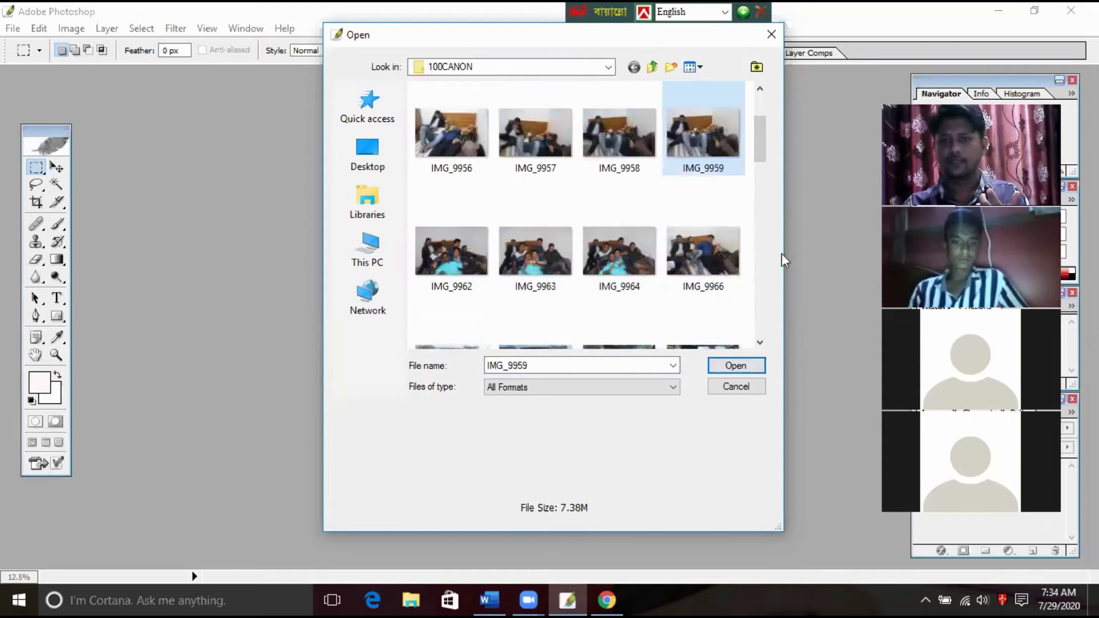
{"action": "left_click_drag", "start_coordinate": [765, 156], "coordinate": [763, 235]}
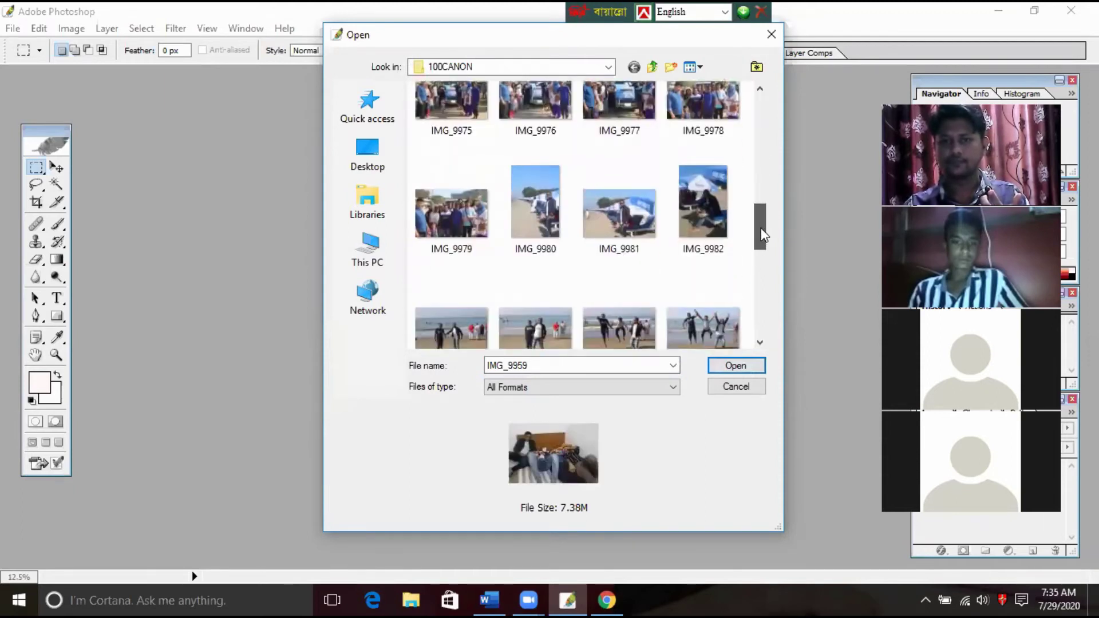
{"action": "scroll", "coordinate": [763, 235], "scroll_direction": "up", "scroll_amount": 1}
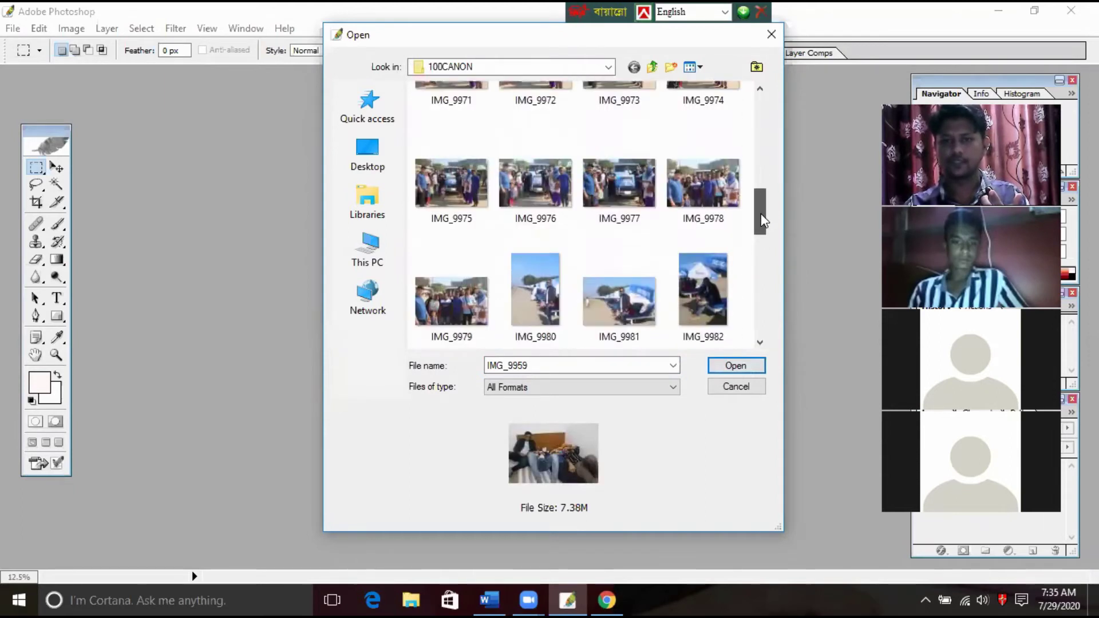
{"action": "left_click", "coordinate": [715, 200]}
{"action": "left_click", "coordinate": [735, 366]}
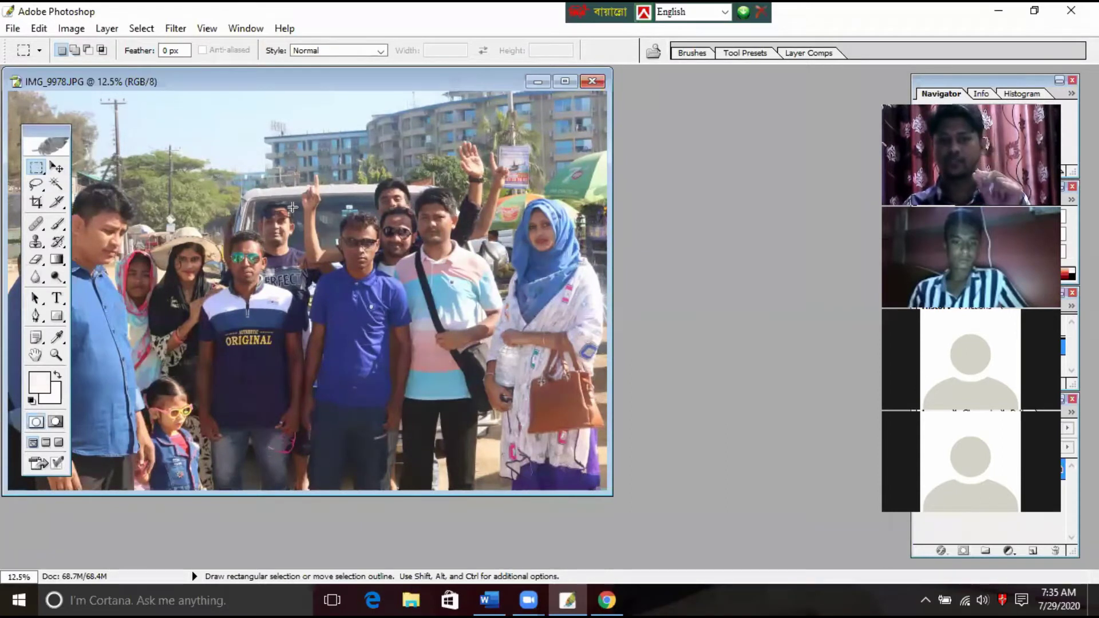
- Adjust the marquee, then create and discard a 598×64 clipboard-sized document
{"action": "left_click_drag", "start_coordinate": [370, 325], "coordinate": [395, 315]}
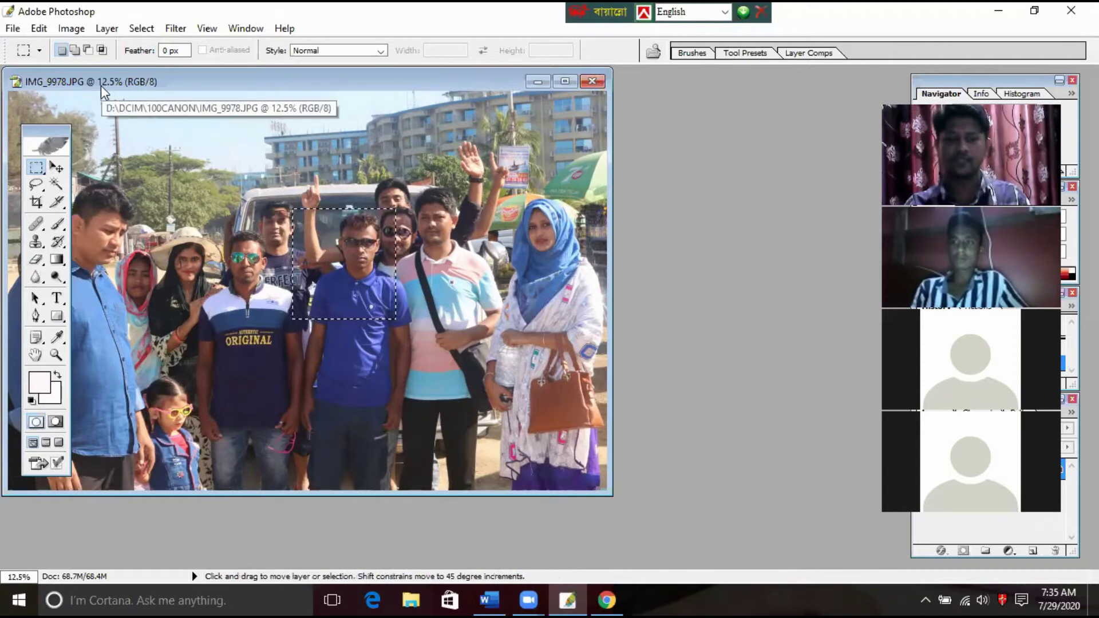
{"action": "key", "text": "ctrl+n"}
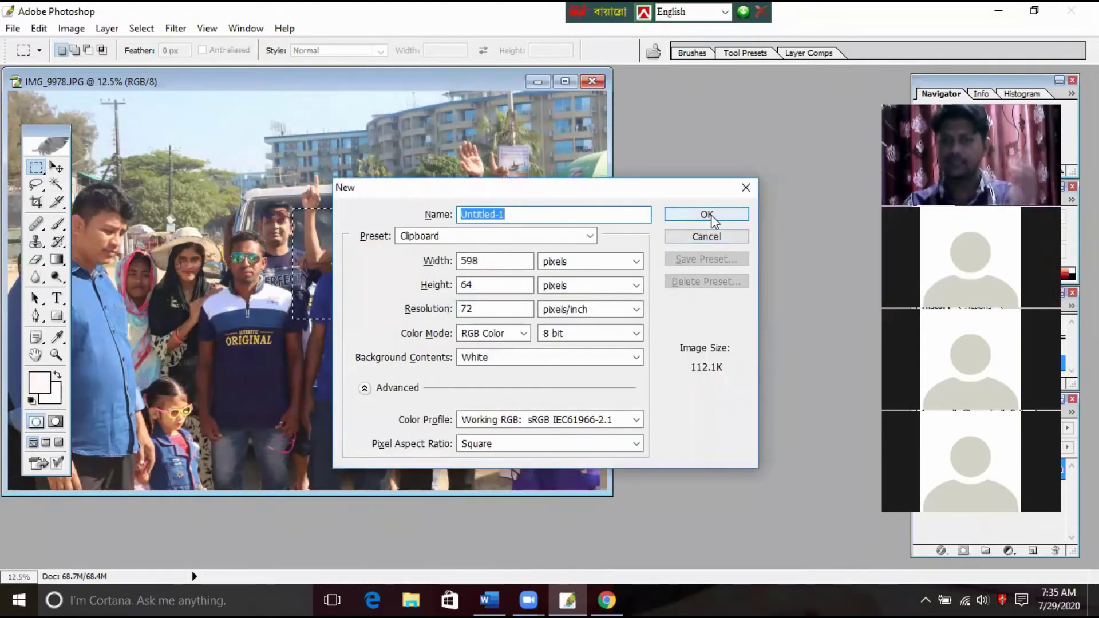
{"action": "left_click", "coordinate": [708, 216]}
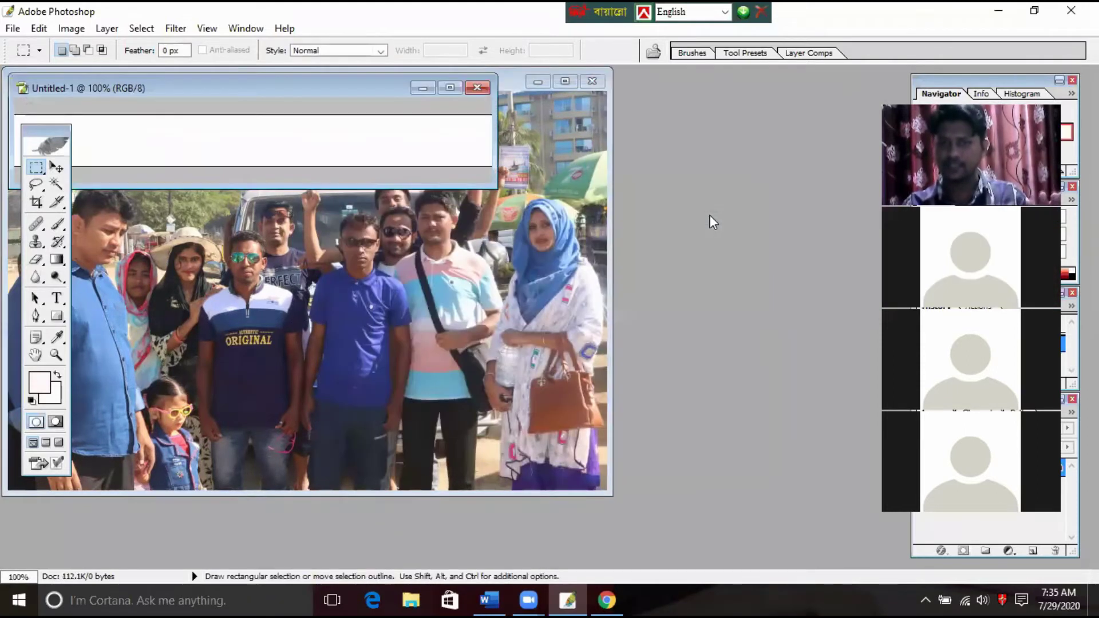
{"action": "left_click", "coordinate": [477, 88]}
- Create a new blank A4 document (210×297 mm, 300 ppi)
{"action": "left_click", "coordinate": [12, 28]}
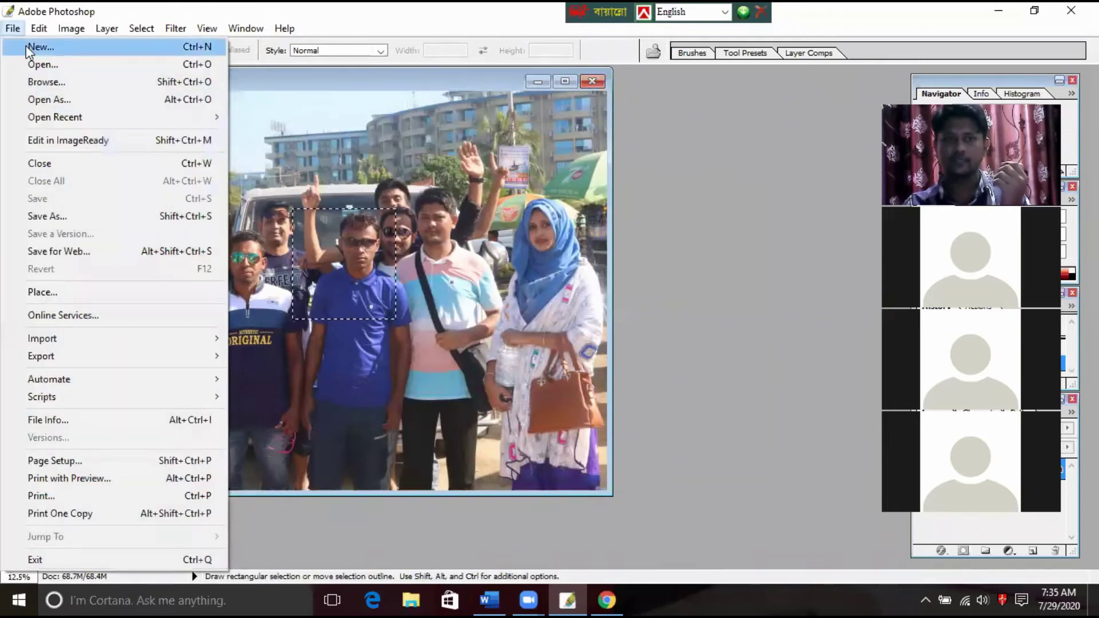
{"action": "left_click", "coordinate": [26, 46]}
{"action": "left_click", "coordinate": [584, 236]}
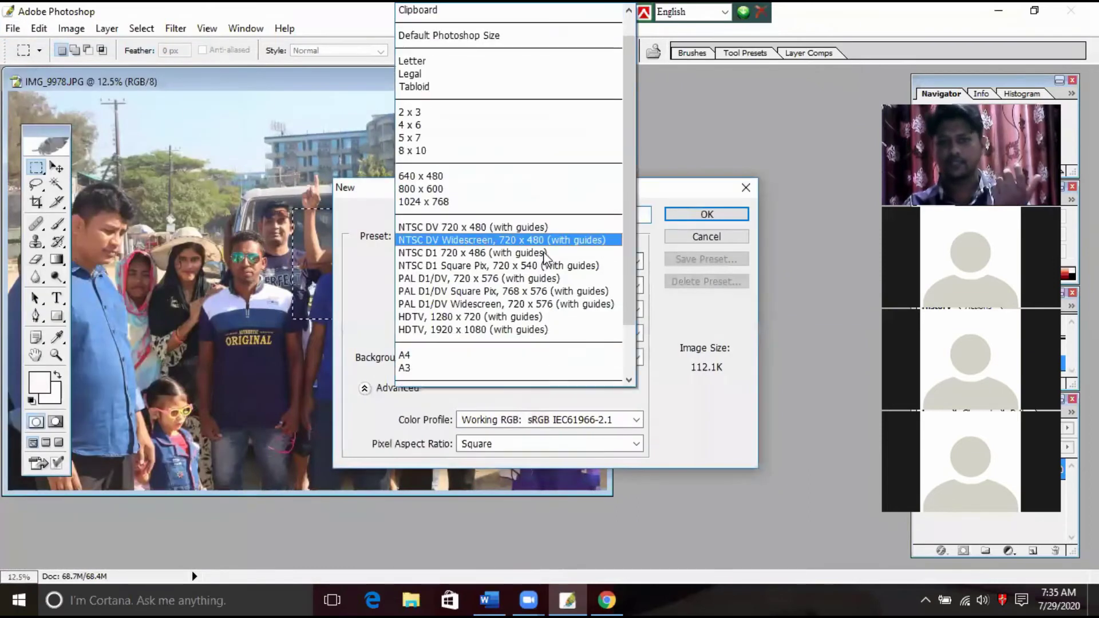
{"action": "left_click", "coordinate": [454, 352]}
{"action": "left_click", "coordinate": [707, 215]}
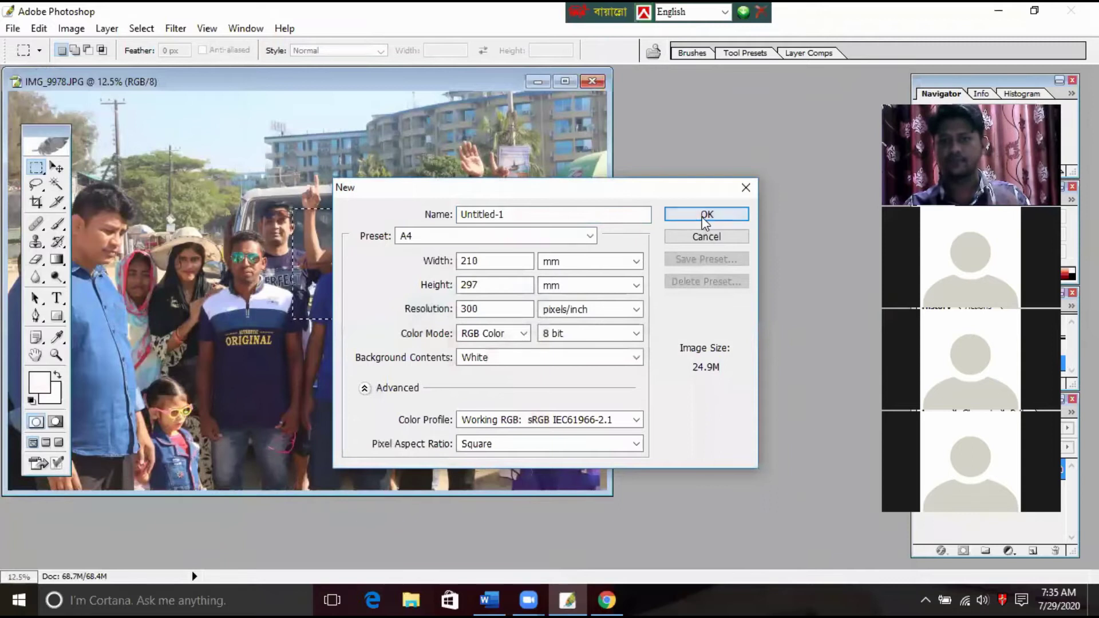
- Drag the selected patch of the group photo onto the A4 page with the Move tool
{"action": "left_click_drag", "start_coordinate": [113, 103], "coordinate": [600, 142]}
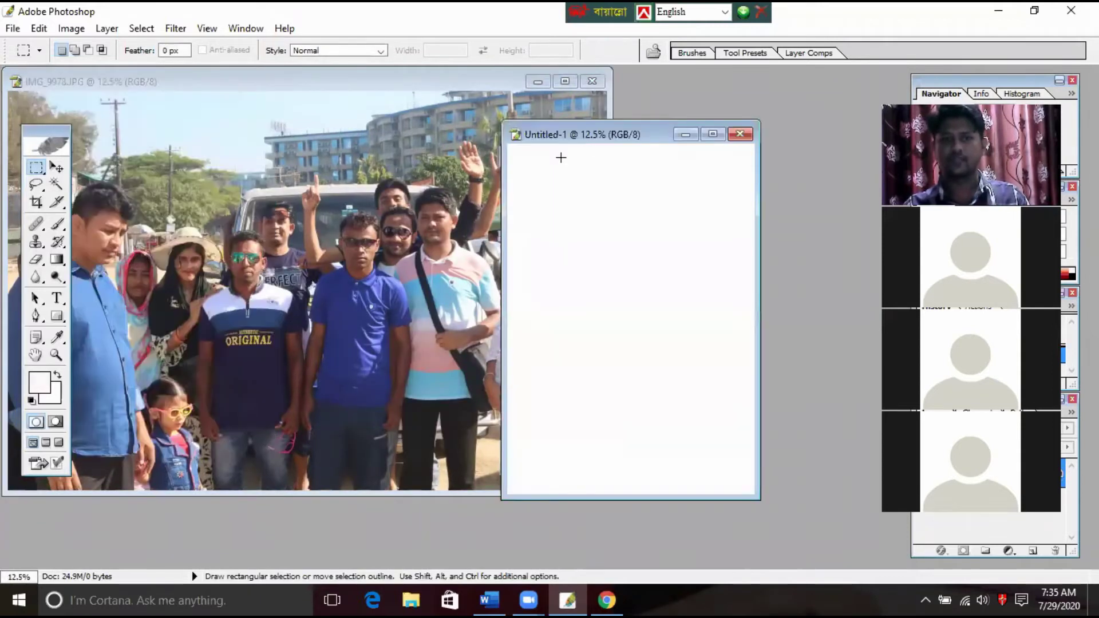
{"action": "left_click", "coordinate": [40, 29]}
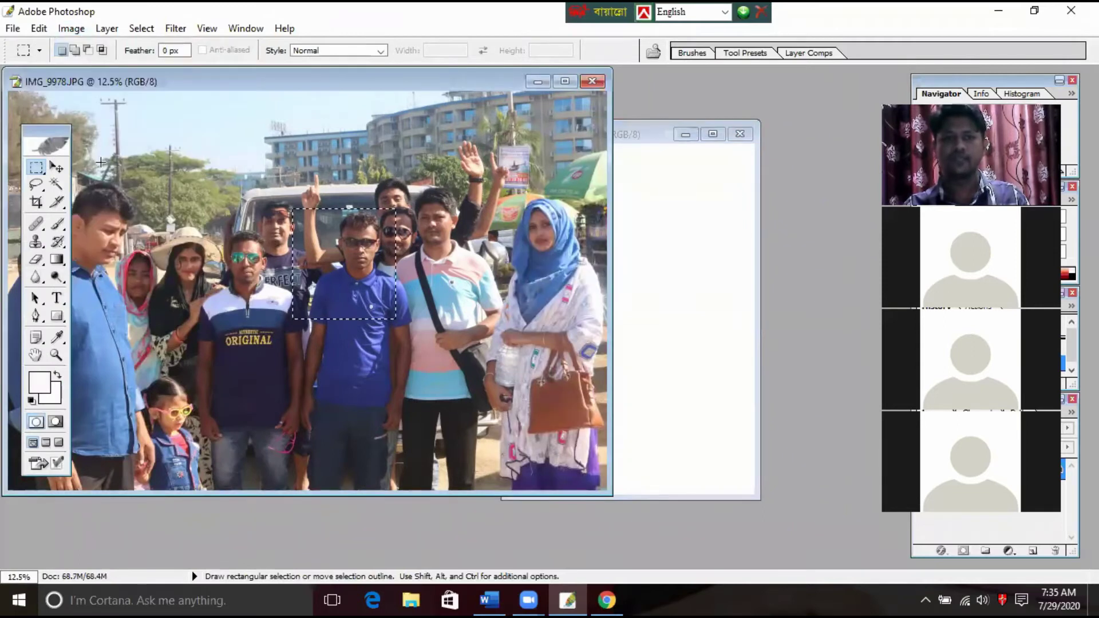
{"action": "left_click", "coordinate": [56, 167]}
{"action": "left_click_drag", "start_coordinate": [344, 264], "coordinate": [703, 277]}
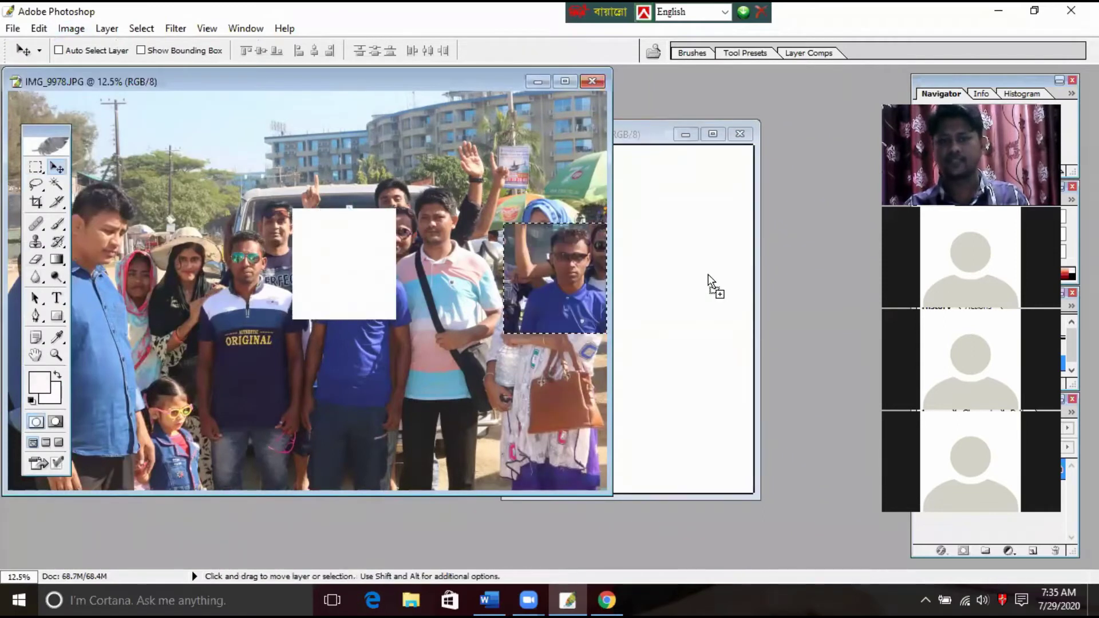
{"action": "mouse_move", "coordinate": [703, 281]}
{"action": "left_mouse_down"}
{"action": "mouse_move", "coordinate": [637, 273]}
{"action": "mouse_move", "coordinate": [651, 287]}
{"action": "left_mouse_up"}
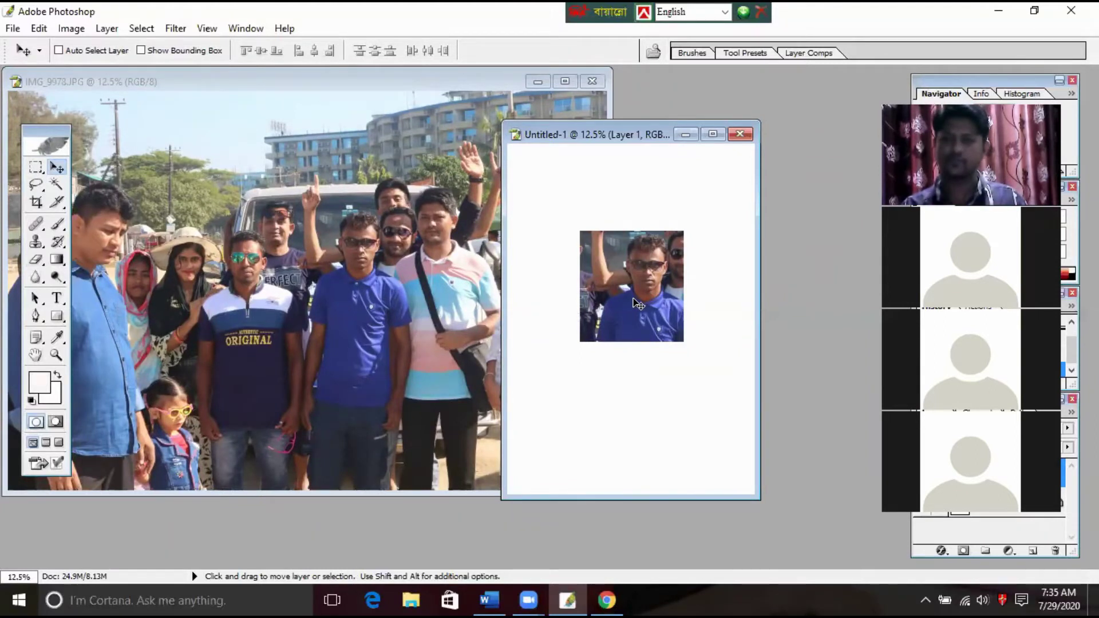
- With the Magic Wand active, open the portrait JPG from the Desktop and maximize it
{"action": "left_click", "coordinate": [59, 183]}
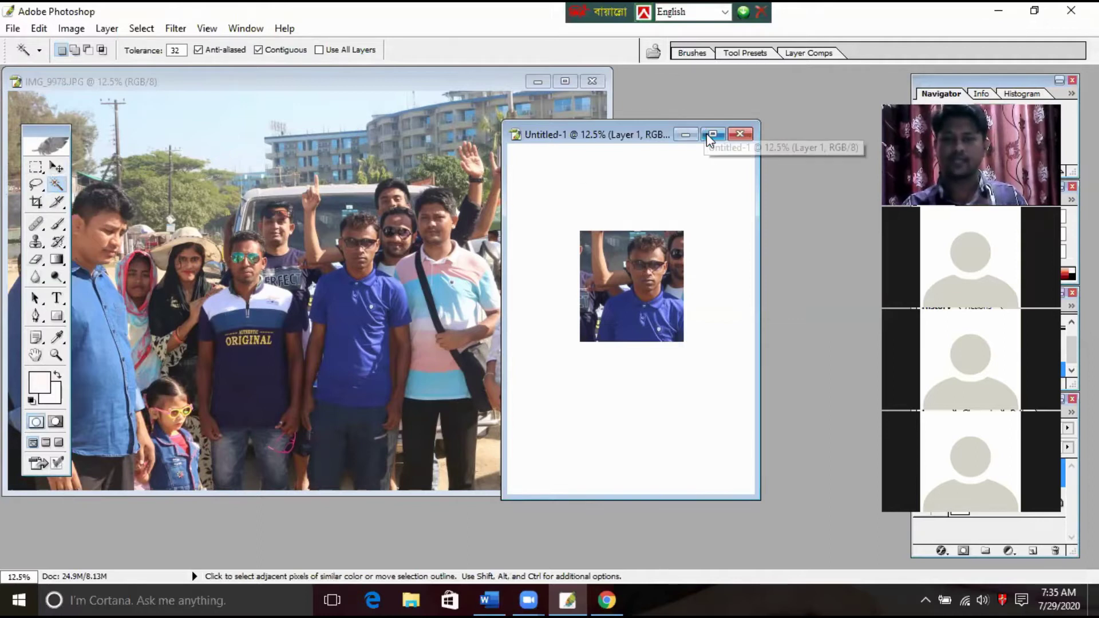
{"action": "left_click", "coordinate": [17, 30]}
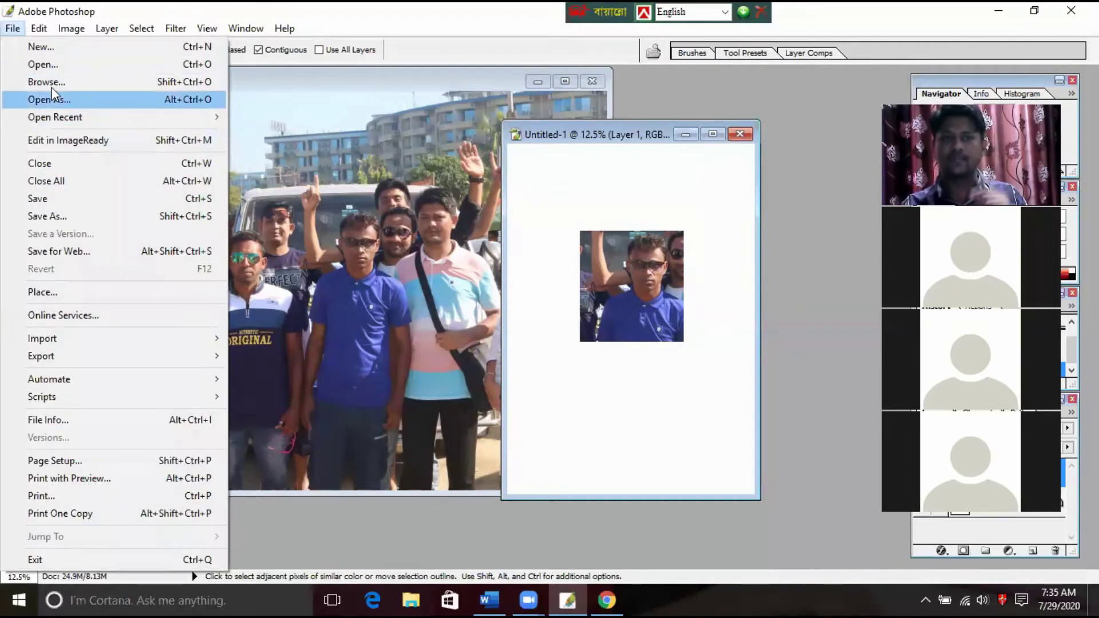
{"action": "left_click", "coordinate": [36, 64]}
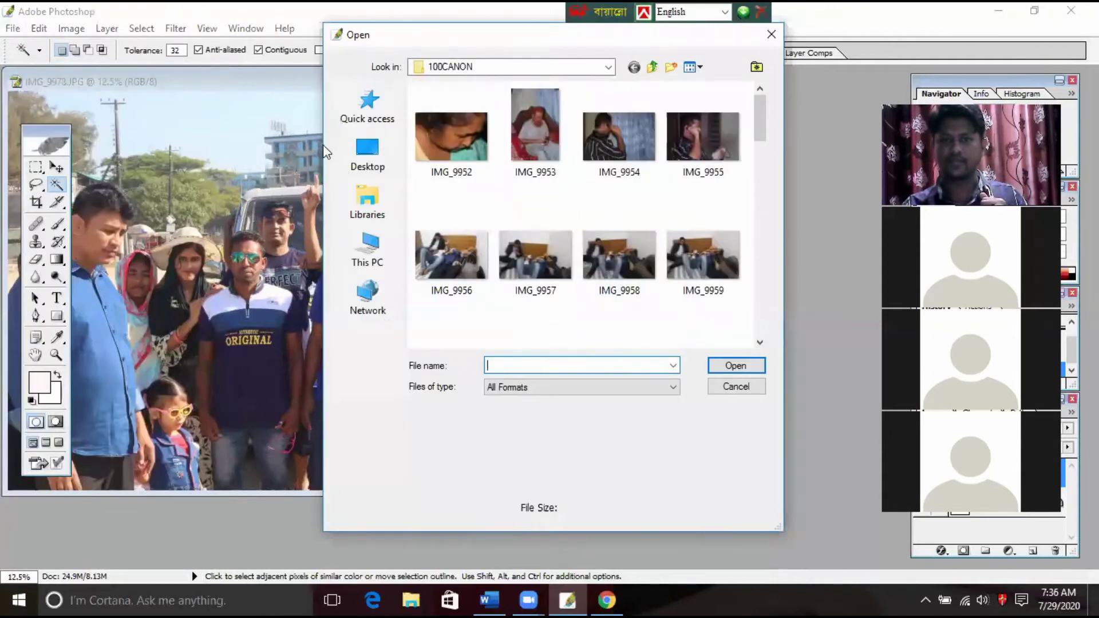
{"action": "left_click", "coordinate": [366, 154]}
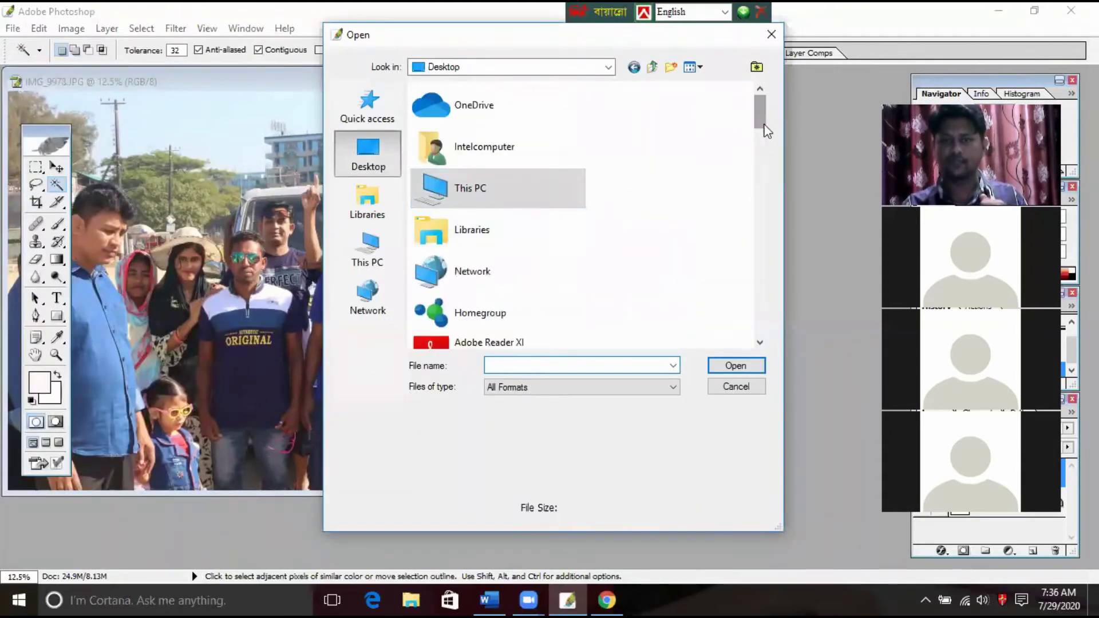
{"action": "left_click_drag", "start_coordinate": [760, 115], "coordinate": [760, 258]}
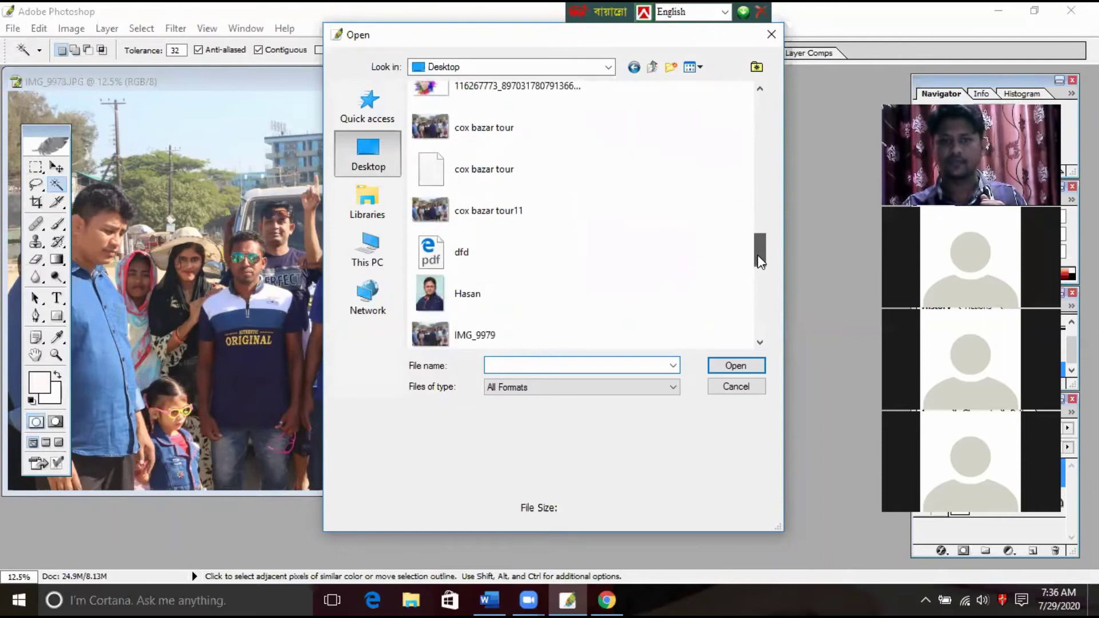
{"action": "left_click", "coordinate": [567, 287]}
{"action": "left_click", "coordinate": [722, 366]}
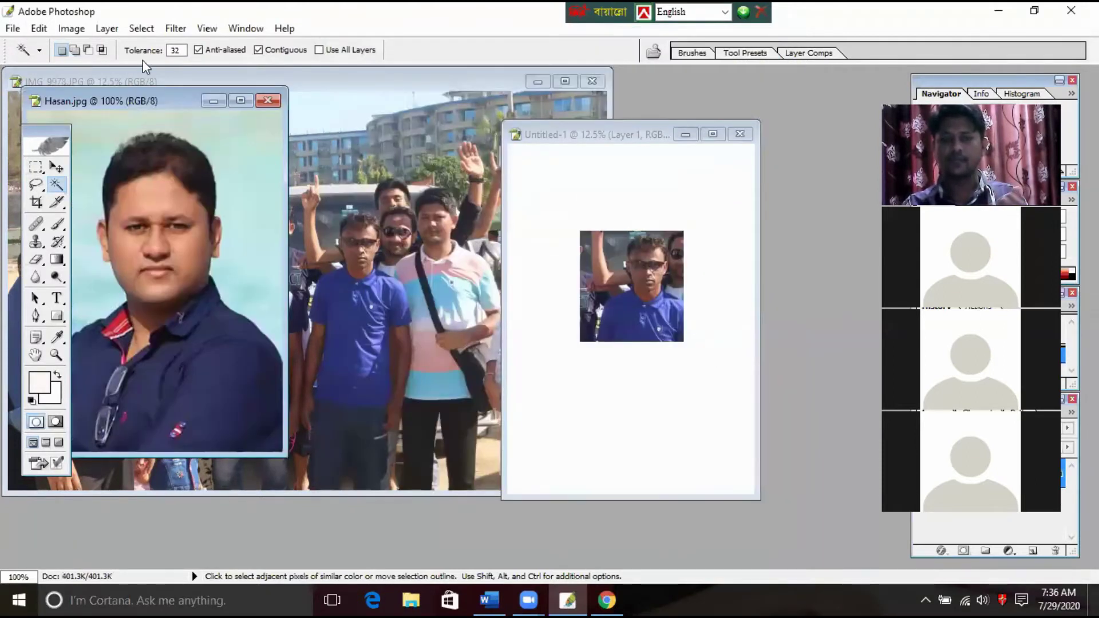
{"action": "left_click", "coordinate": [248, 101]}
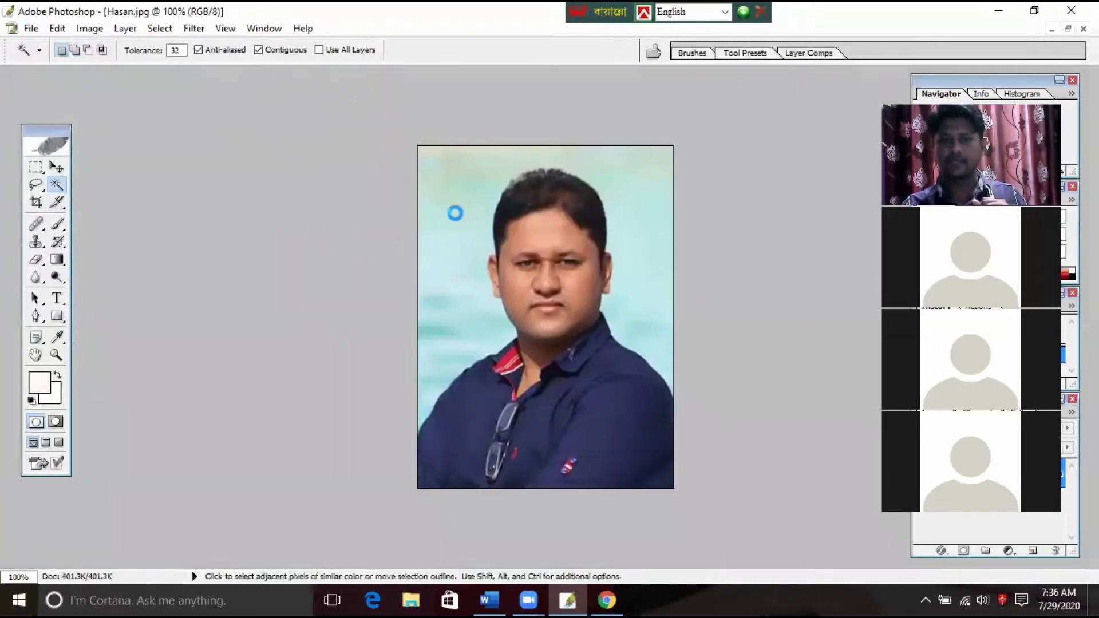
- Select the portrait's light-blue background with the Magic Wand, adding and subtracting areas
{"action": "left_click", "coordinate": [453, 213]}
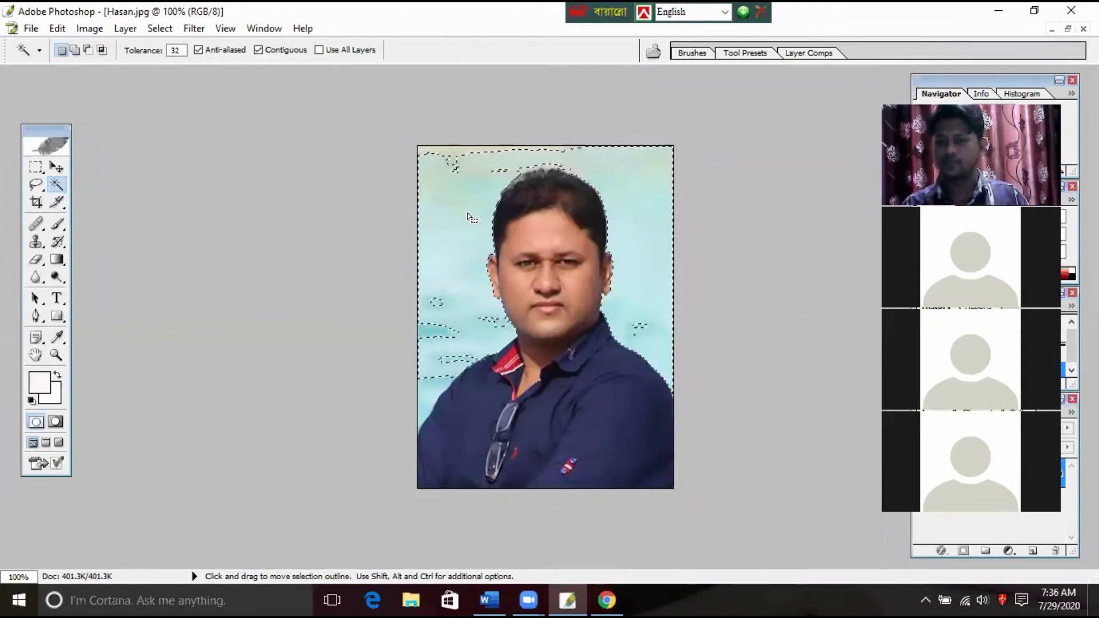
{"action": "left_click", "coordinate": [443, 312], "text": "alt"}
{"action": "left_click", "coordinate": [449, 303]}
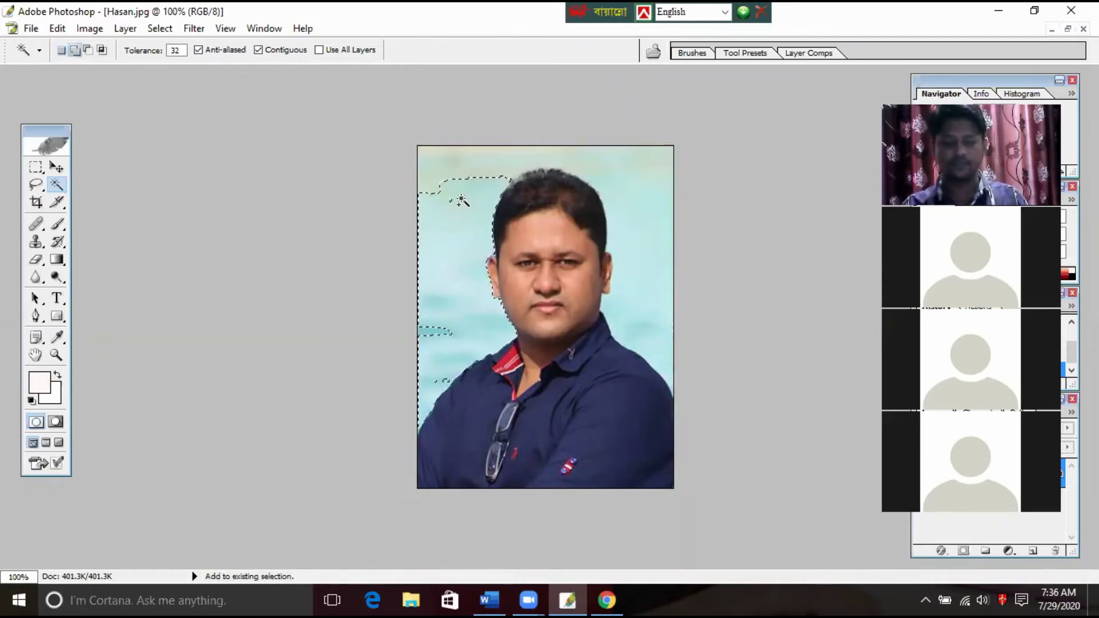
{"action": "key", "text": "shift"}
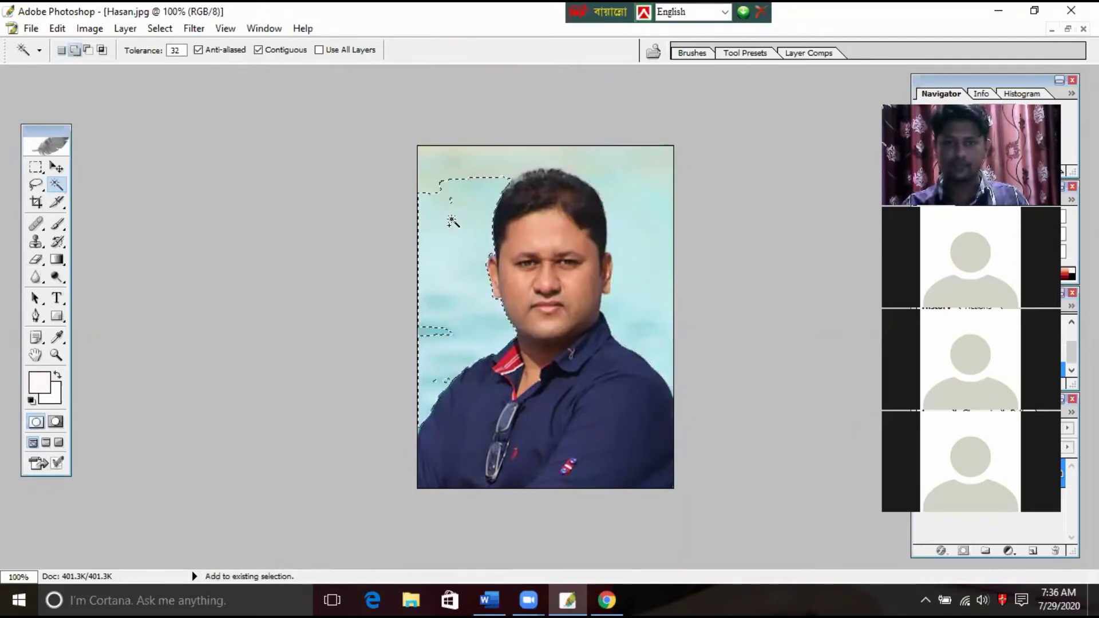
{"action": "left_click", "coordinate": [454, 219], "text": "shift"}
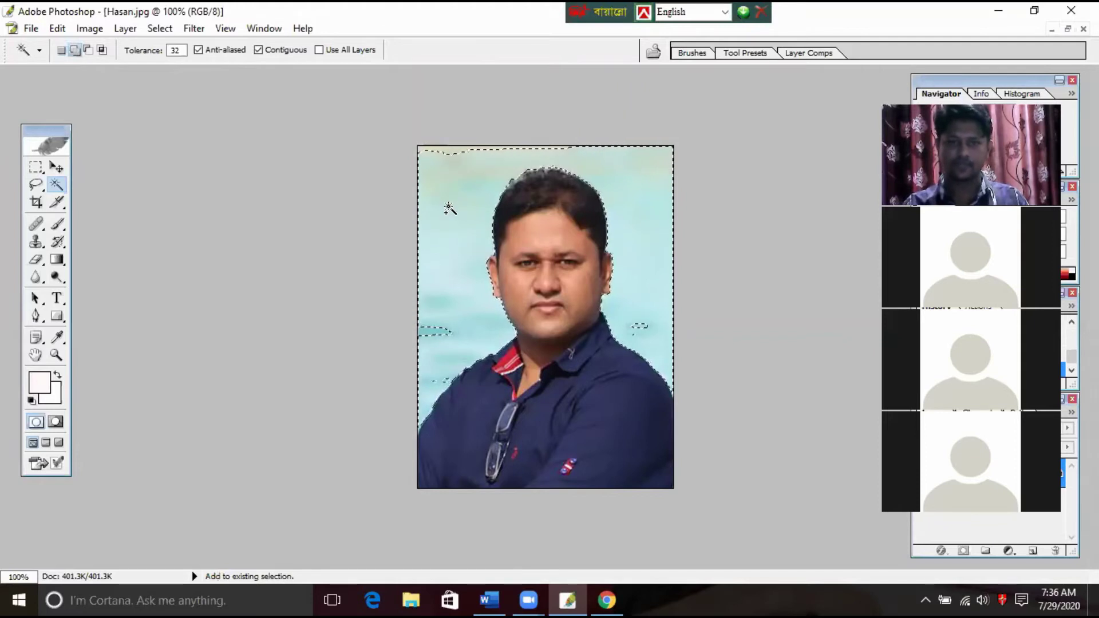
{"action": "key", "text": "alt"}
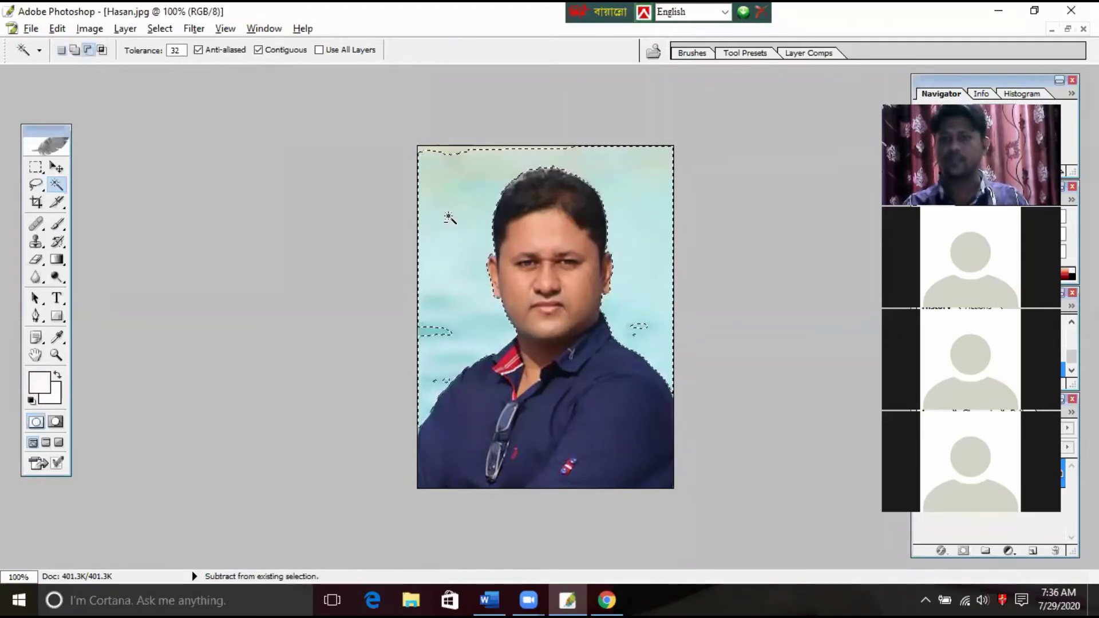
{"action": "left_click", "coordinate": [461, 181], "text": "shift"}
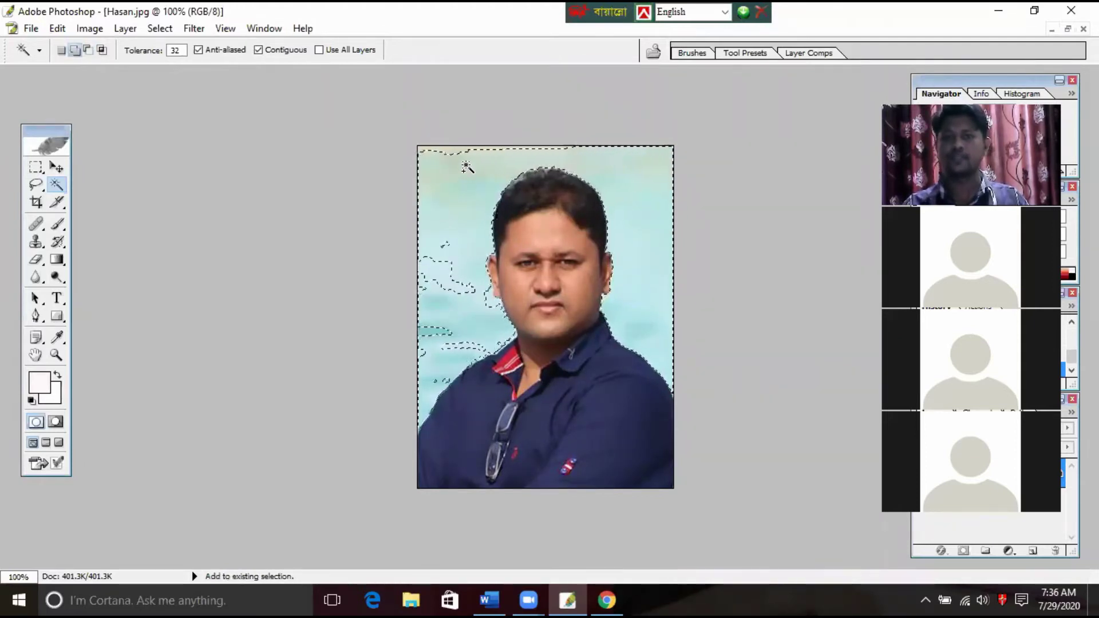
{"action": "left_click", "coordinate": [462, 312], "text": "shift"}
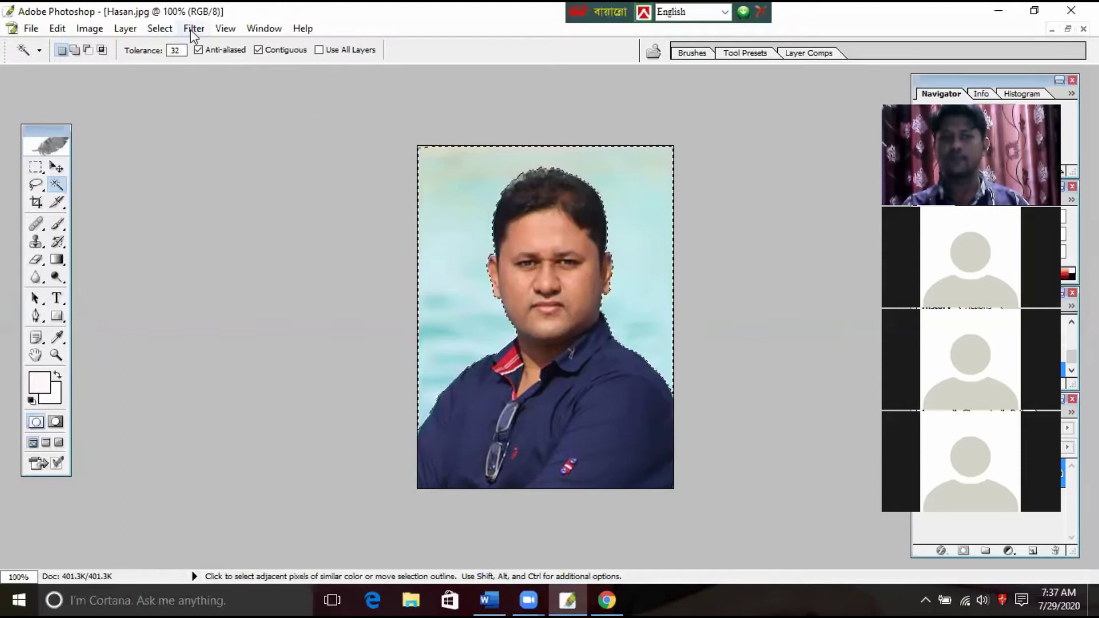
- Add a new Solid Color fill layer, Color Fill 1, over the portrait
{"action": "left_click", "coordinate": [126, 28]}
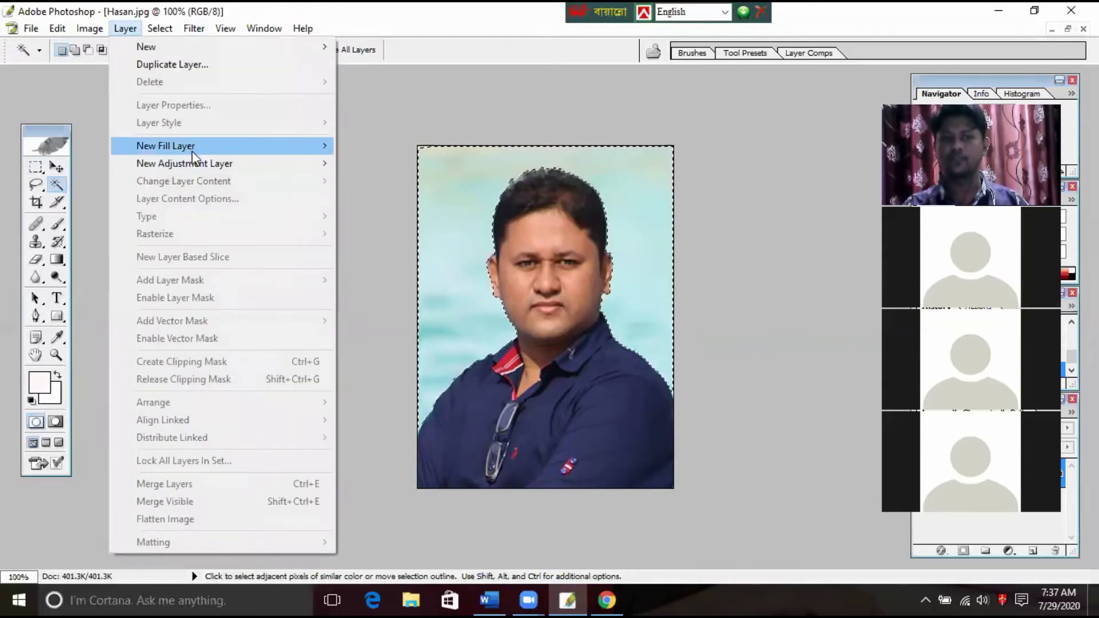
{"action": "mouse_move", "coordinate": [166, 146]}
{"action": "left_click", "coordinate": [370, 148]}
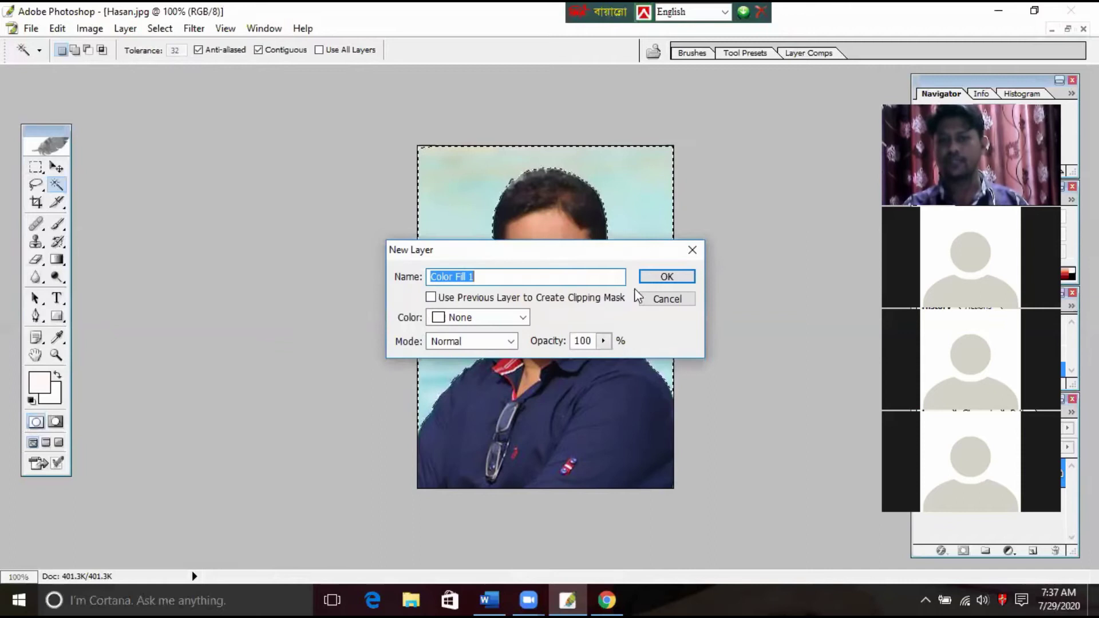
{"action": "left_click", "coordinate": [663, 276]}
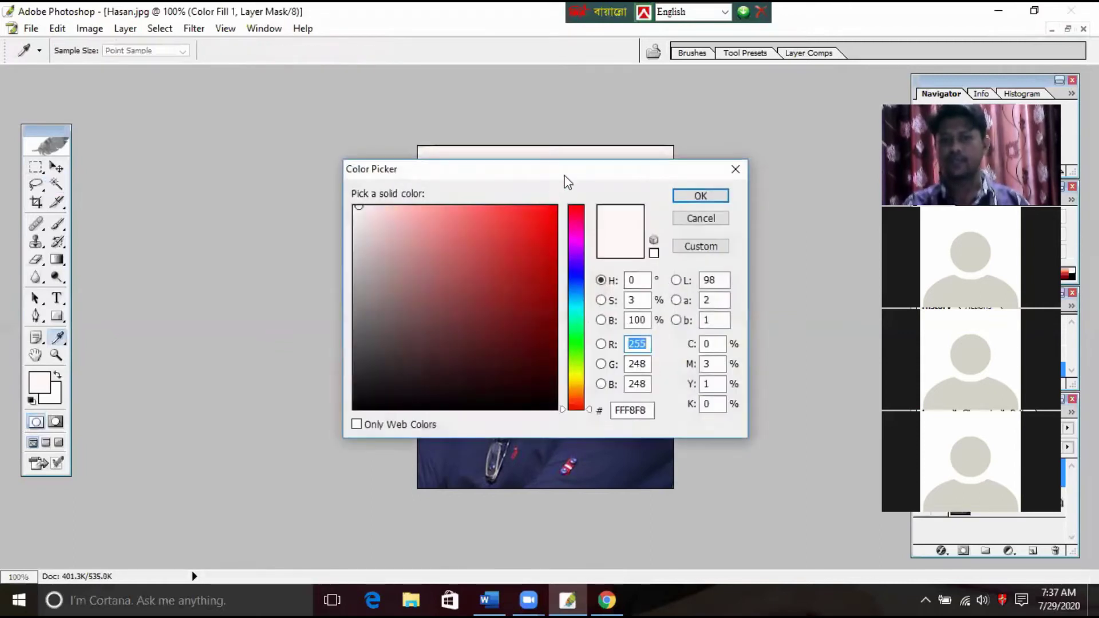
{"action": "left_click_drag", "start_coordinate": [583, 175], "coordinate": [291, 53]}
- Pick the medium blue 5F91E4 as the fill colour and confirm it
{"action": "left_click_drag", "start_coordinate": [95, 90], "coordinate": [67, 87]}
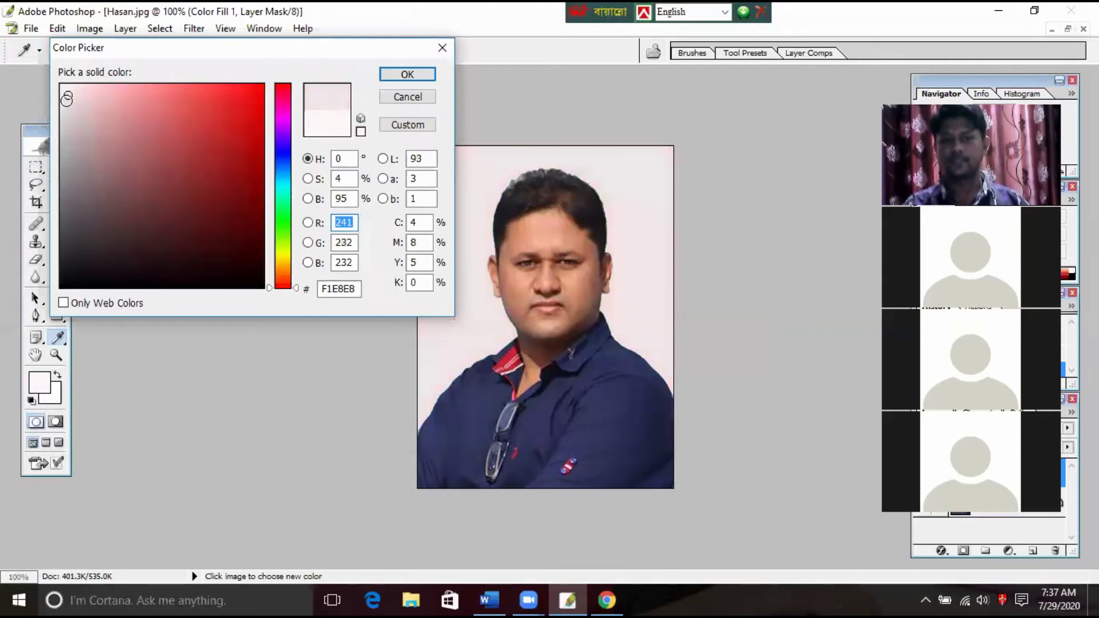
{"action": "left_click", "coordinate": [67, 103]}
{"action": "left_click_drag", "start_coordinate": [67, 103], "coordinate": [84, 102]}
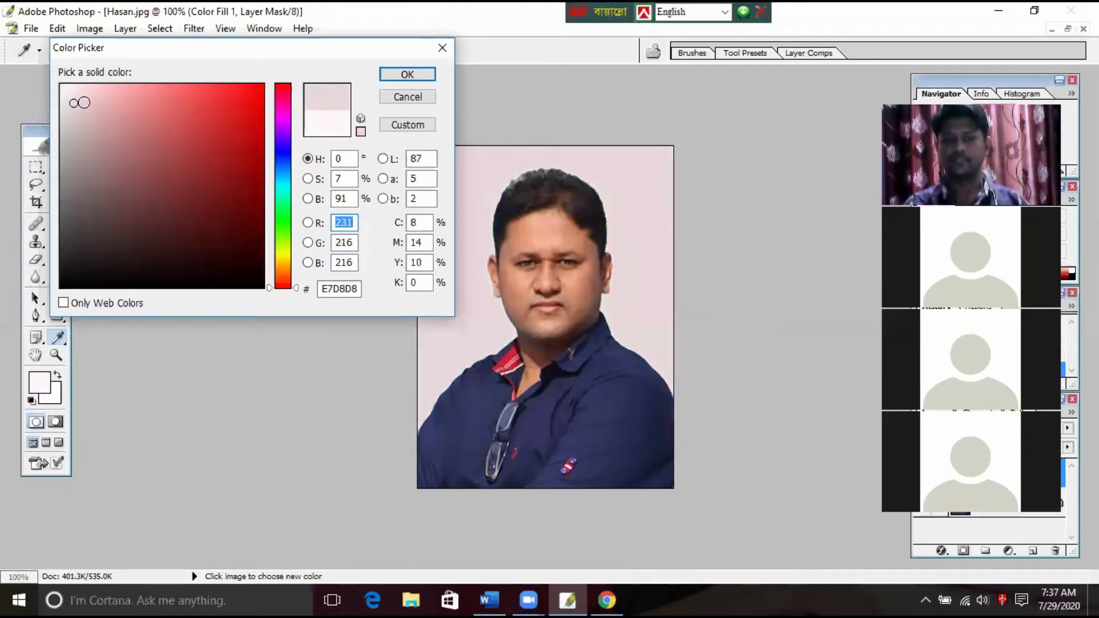
{"action": "left_click", "coordinate": [277, 127]}
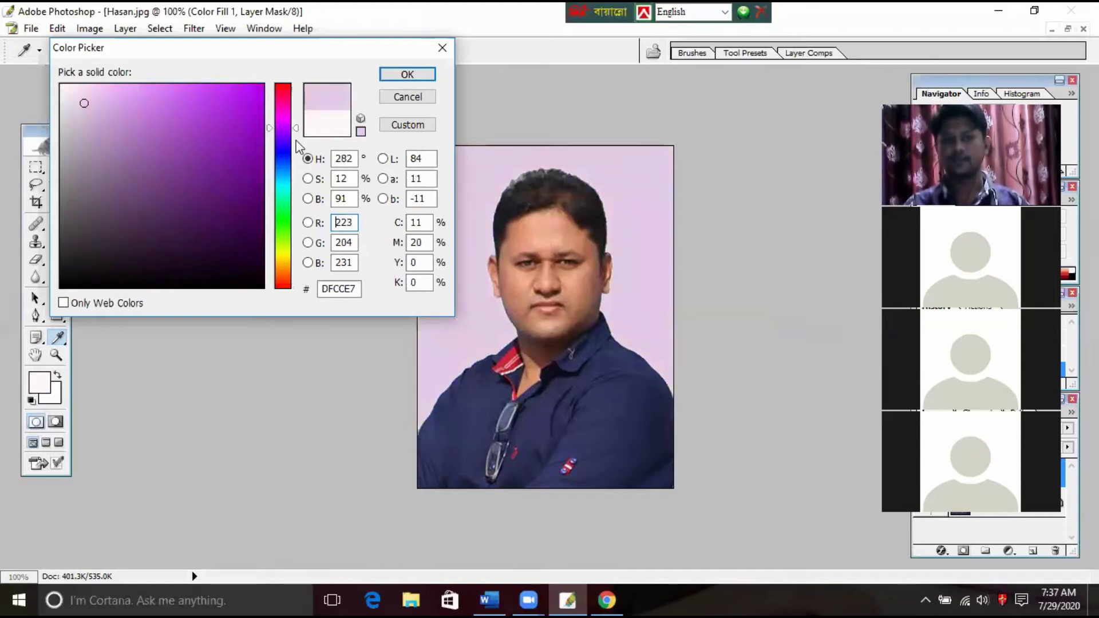
{"action": "left_click", "coordinate": [283, 137]}
{"action": "left_click", "coordinate": [275, 165]}
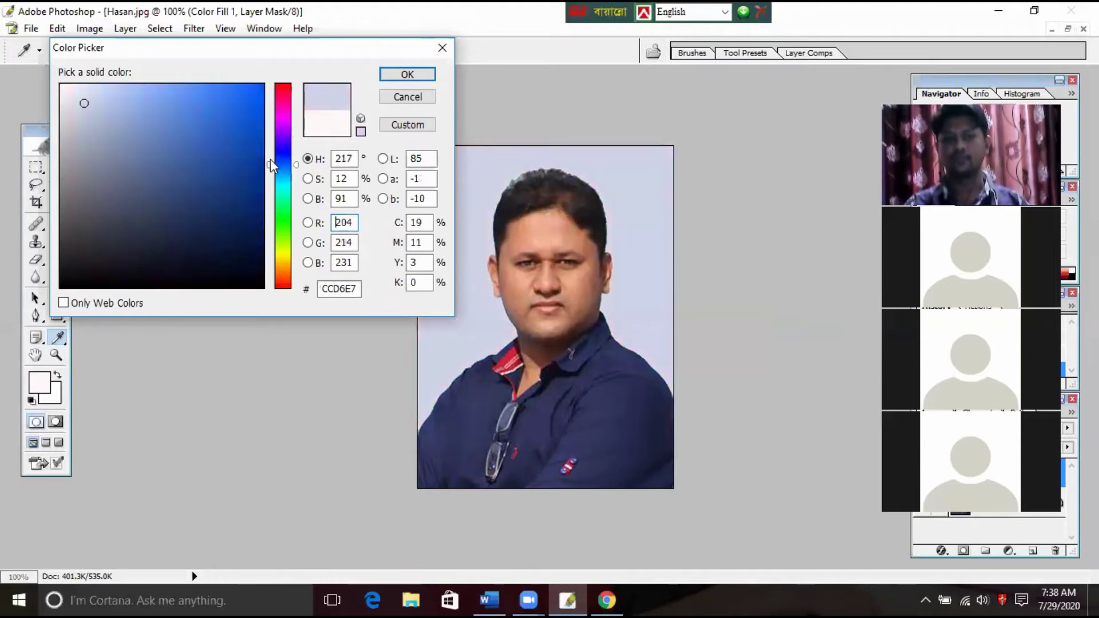
{"action": "left_click", "coordinate": [145, 99]}
{"action": "left_click", "coordinate": [112, 88]}
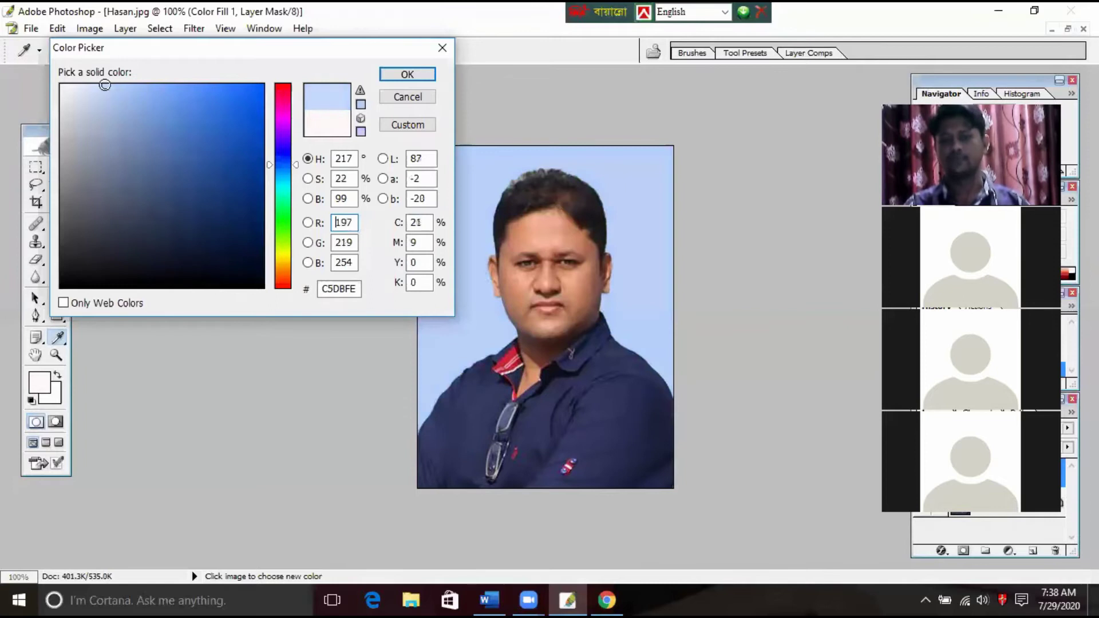
{"action": "left_click", "coordinate": [162, 98]}
{"action": "left_click", "coordinate": [178, 105]}
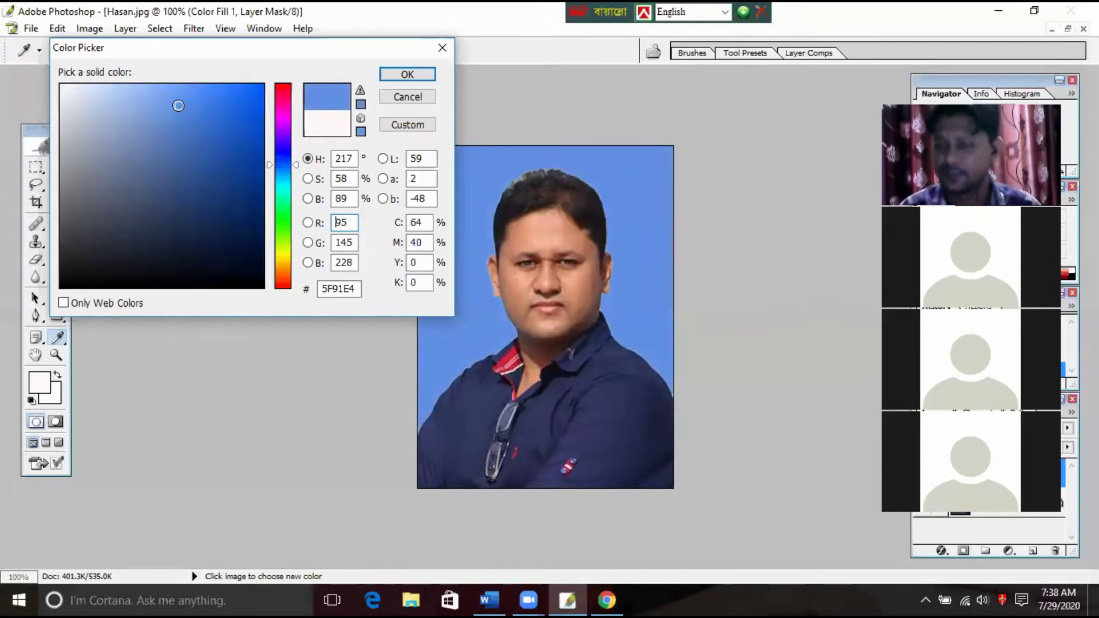
{"action": "left_click", "coordinate": [427, 72]}
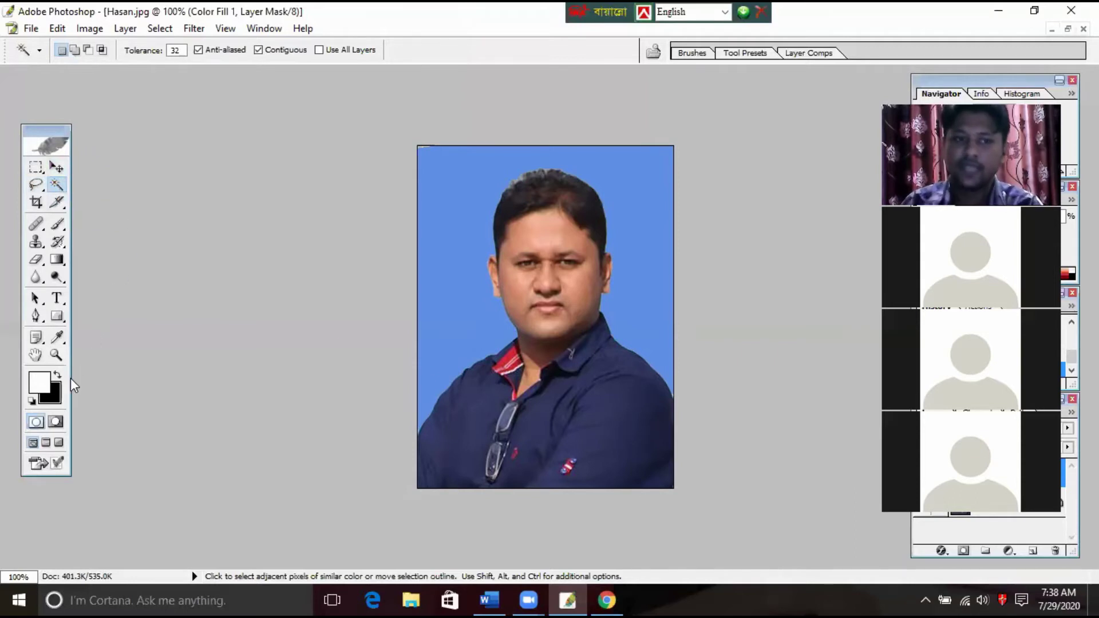
{"action": "left_click", "coordinate": [59, 356]}
{"action": "left_click", "coordinate": [613, 318]}
{"action": "left_click", "coordinate": [613, 316]}
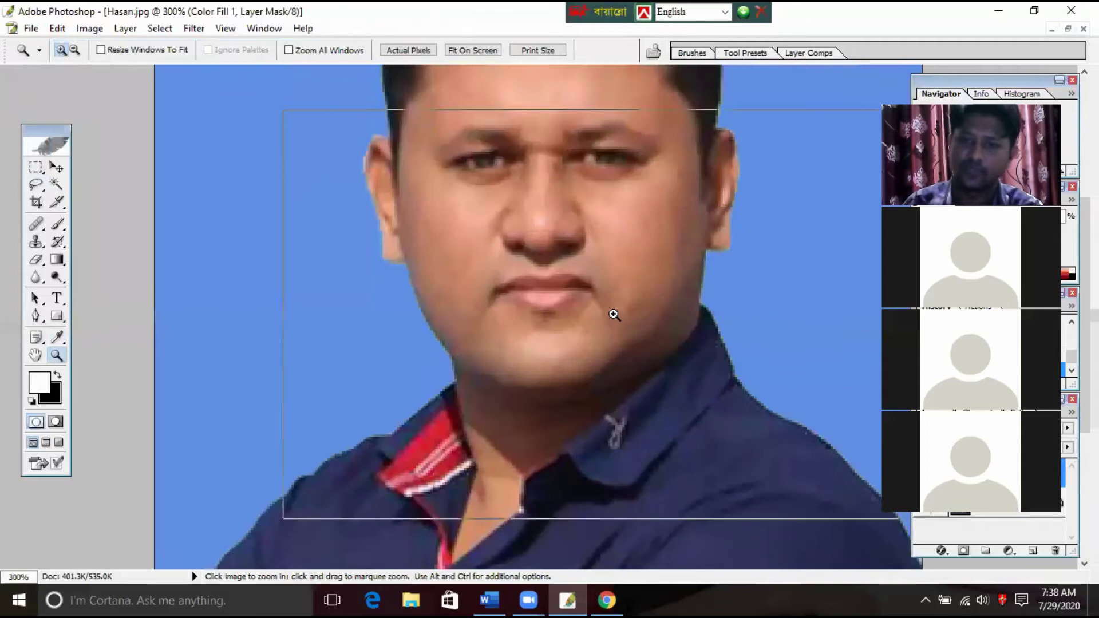
{"action": "left_click", "coordinate": [614, 315]}
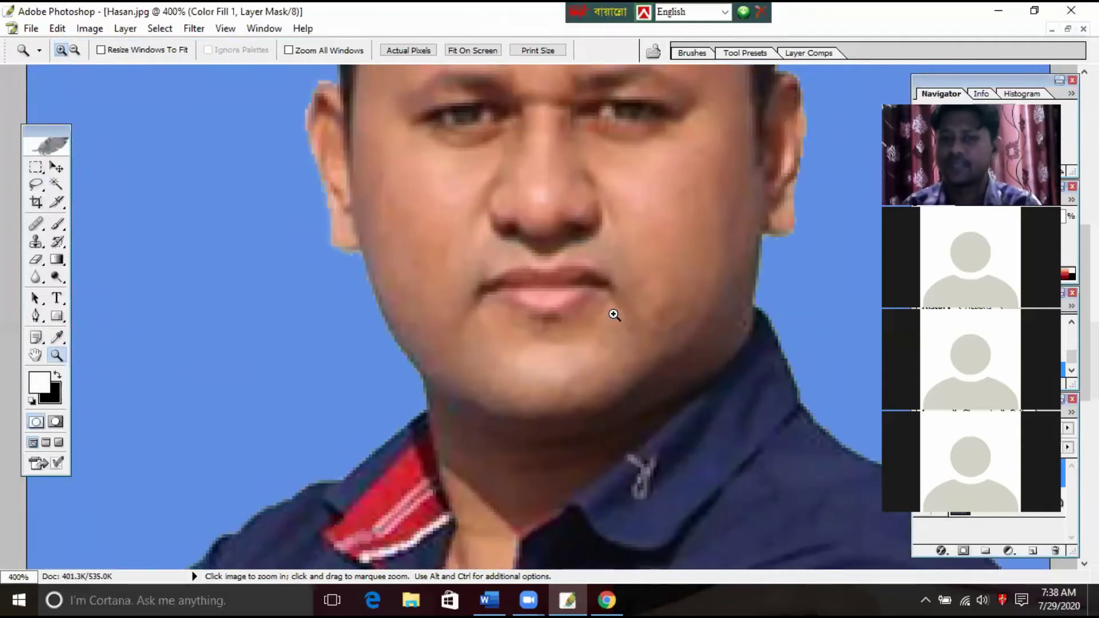
{"action": "key", "text": "ctrl+minus"}
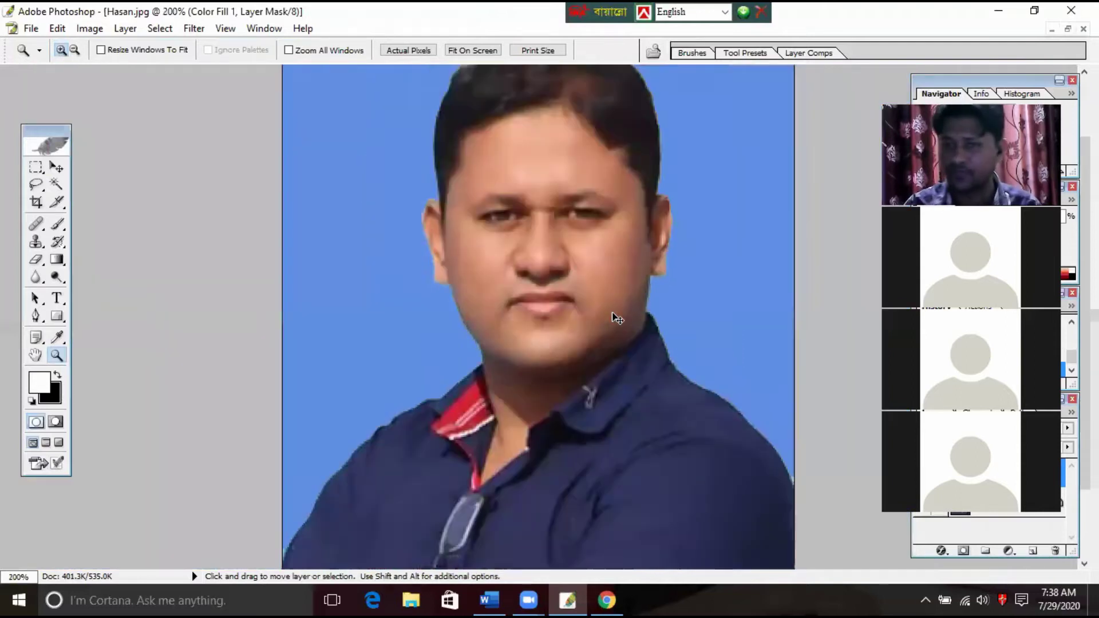
{"action": "key", "text": "ctrl+minus"}
{"action": "key", "text": "ctrl+minus"}
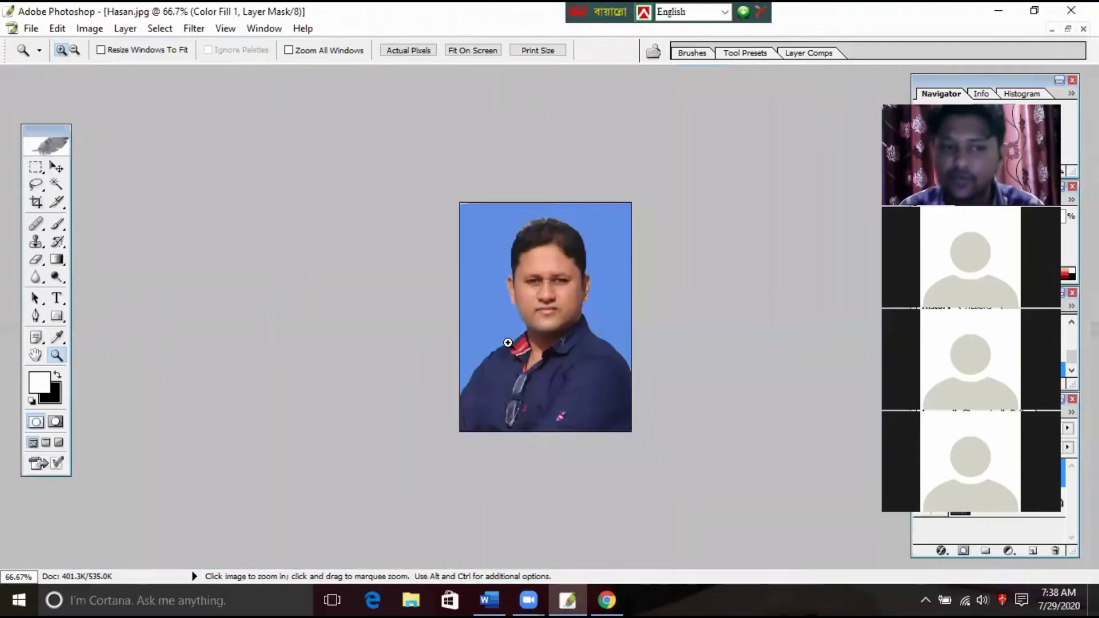
{"action": "left_click", "coordinate": [616, 331]}
{"action": "left_click", "coordinate": [615, 335]}
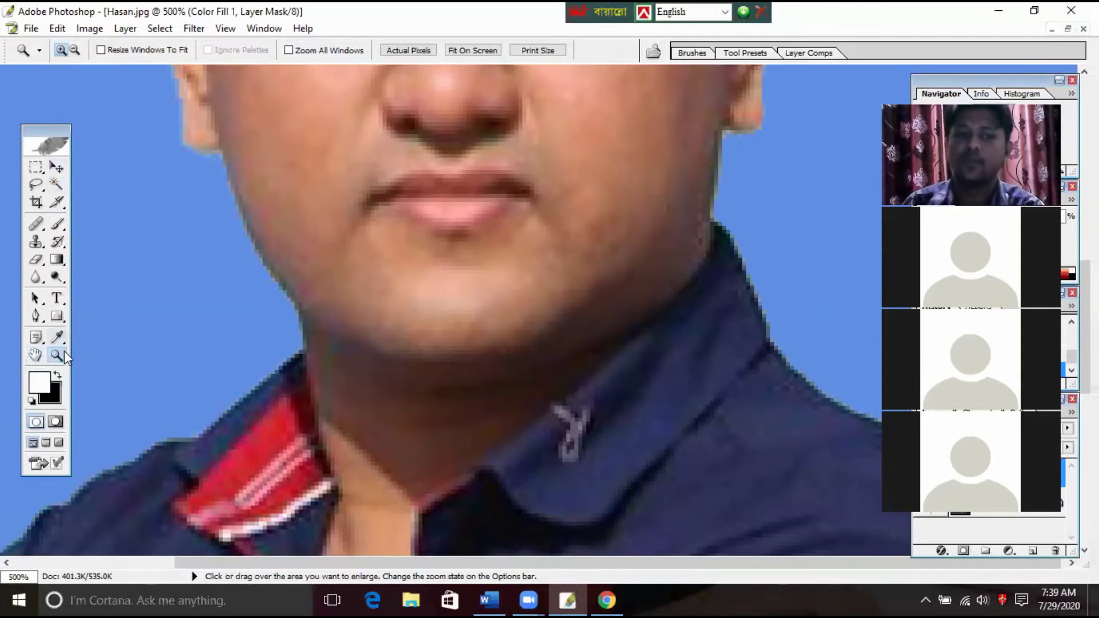
{"action": "left_click", "coordinate": [35, 355]}
{"action": "left_click_drag", "start_coordinate": [452, 252], "coordinate": [522, 360]}
{"action": "scroll", "coordinate": [510, 344], "scroll_direction": "up", "scroll_amount": 5}
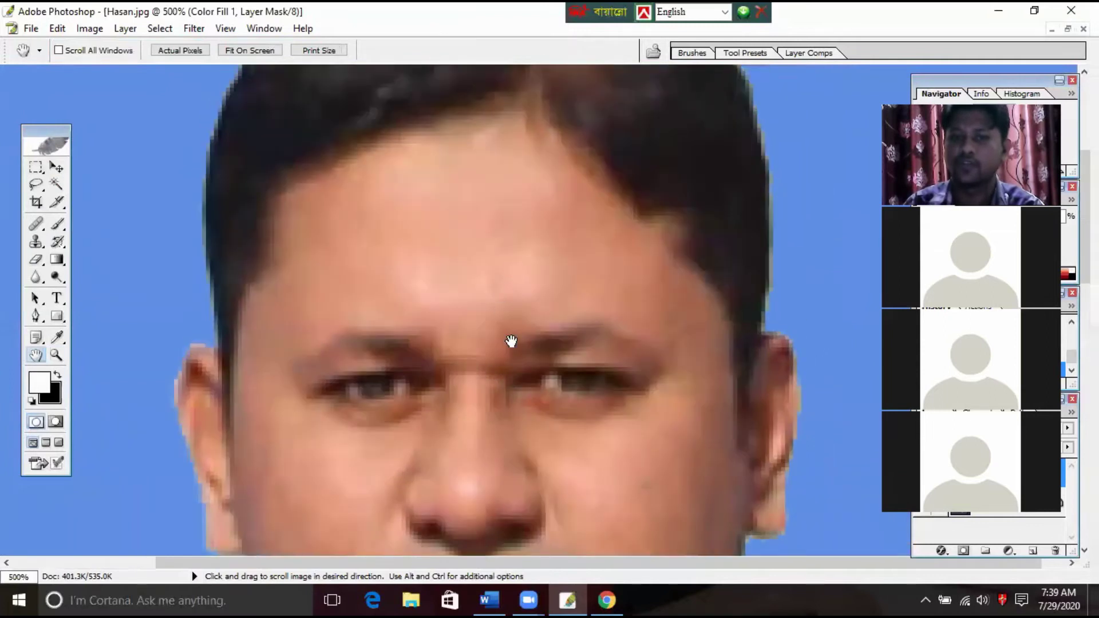
{"action": "scroll", "coordinate": [503, 405], "scroll_direction": "up", "scroll_amount": 4}
{"action": "left_click_drag", "start_coordinate": [504, 405], "coordinate": [437, 216]}
{"action": "scroll", "coordinate": [472, 273], "scroll_direction": "down", "scroll_amount": 5}
{"action": "scroll", "coordinate": [473, 272], "scroll_direction": "down", "scroll_amount": 3}
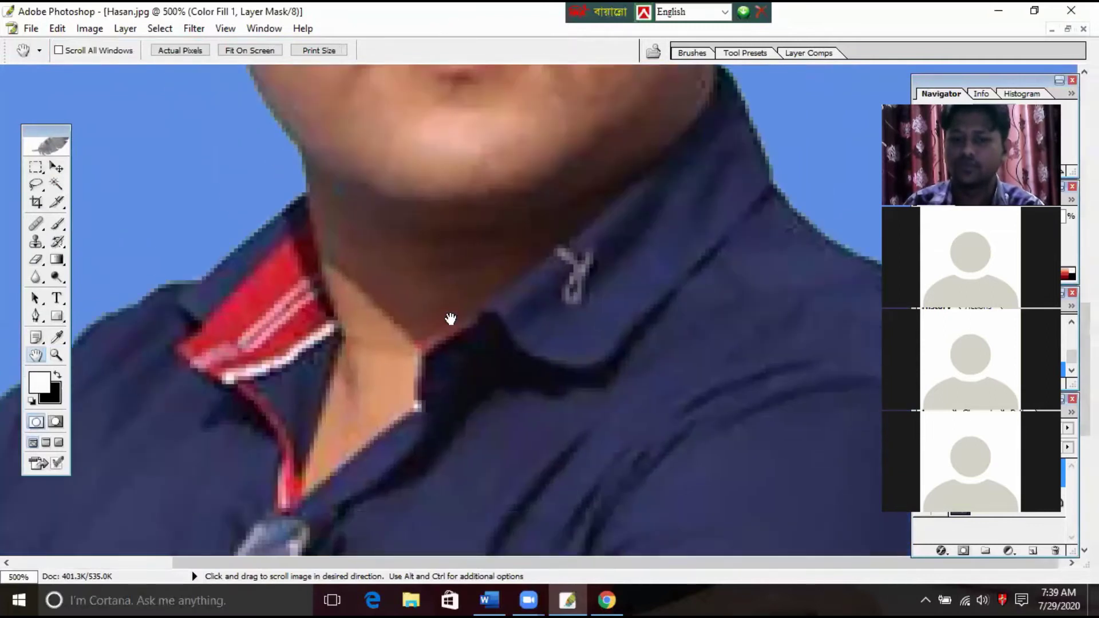
{"action": "scroll", "coordinate": [449, 319], "scroll_direction": "down", "scroll_amount": 3}
{"action": "scroll", "coordinate": [453, 285], "scroll_direction": "down", "scroll_amount": 3}
{"action": "scroll", "coordinate": [489, 269], "scroll_direction": "down", "scroll_amount": 3}
{"action": "scroll", "coordinate": [498, 349], "scroll_direction": "right", "scroll_amount": 3}
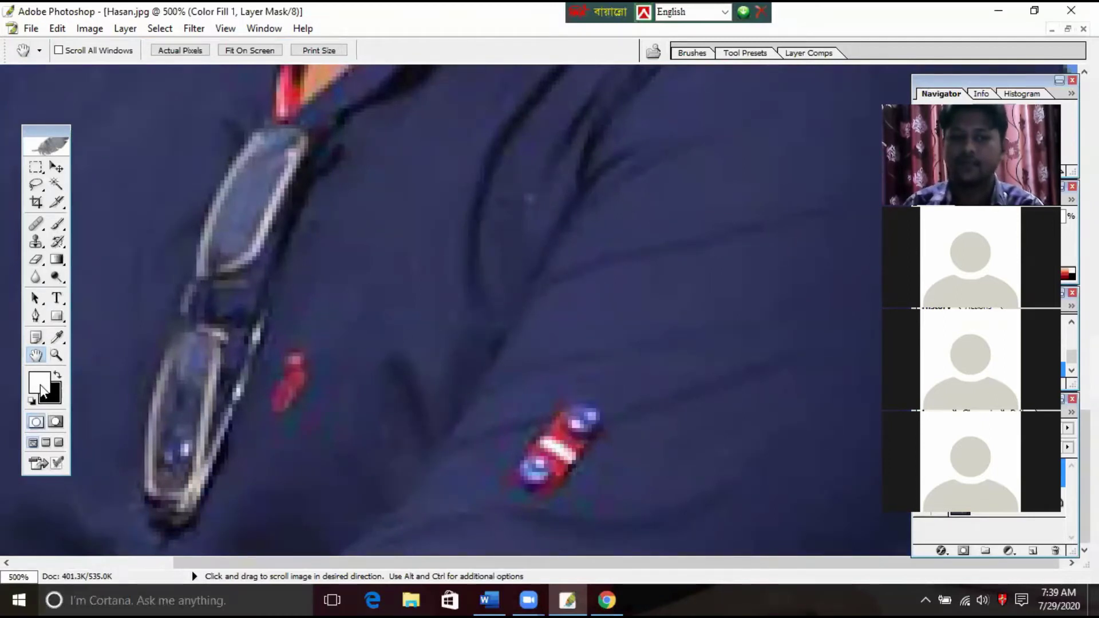
{"action": "scroll", "coordinate": [302, 143], "scroll_direction": "left", "scroll_amount": 3}
{"action": "scroll", "coordinate": [302, 143], "scroll_direction": "up", "scroll_amount": 3}
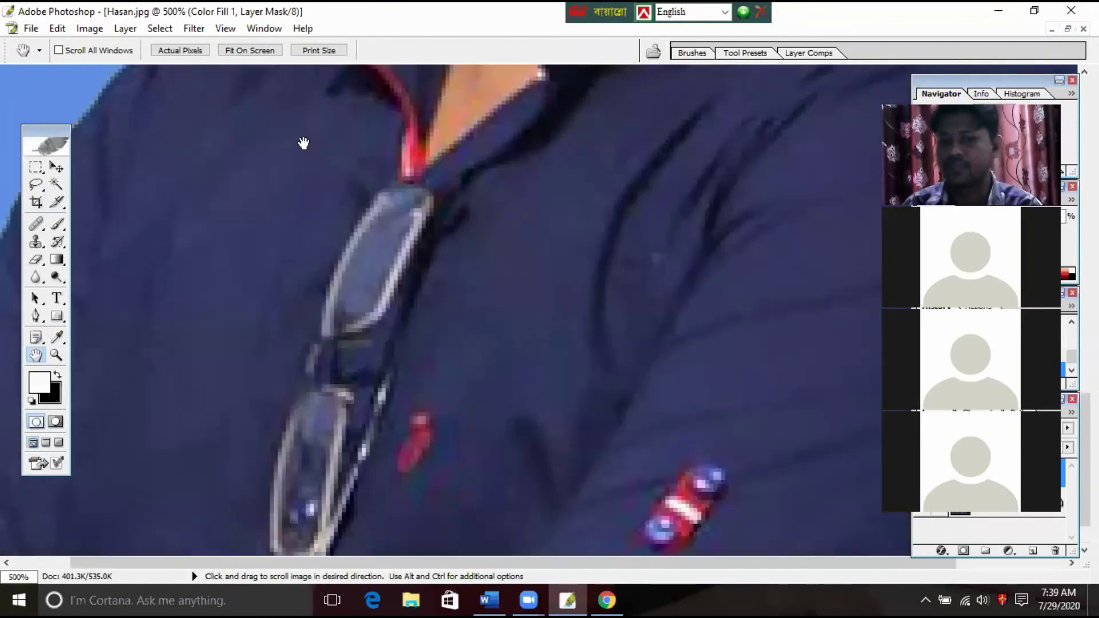
{"action": "scroll", "coordinate": [467, 241], "scroll_direction": "up", "scroll_amount": 5}
{"action": "scroll", "coordinate": [287, 91], "scroll_direction": "right", "scroll_amount": 5}
{"action": "scroll", "coordinate": [287, 91], "scroll_direction": "down", "scroll_amount": 3}
{"action": "scroll", "coordinate": [361, 341], "scroll_direction": "down", "scroll_amount": 2}
{"action": "scroll", "coordinate": [636, 297], "scroll_direction": "down", "scroll_amount": 3}
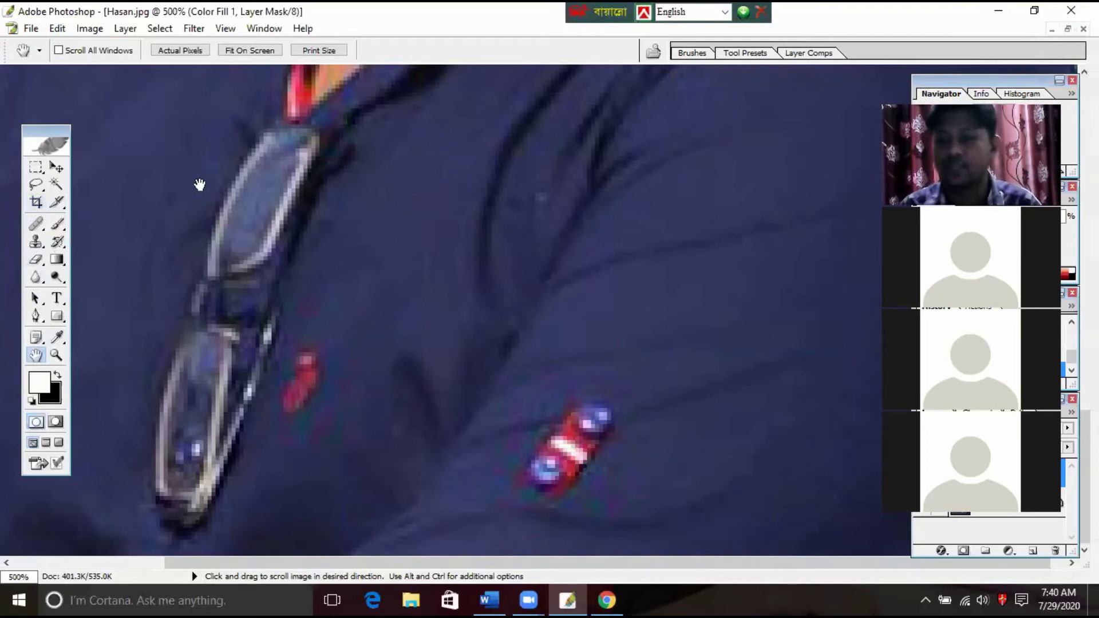
- Open the cox bazar tour.jpg photo
{"action": "left_click", "coordinate": [24, 27]}
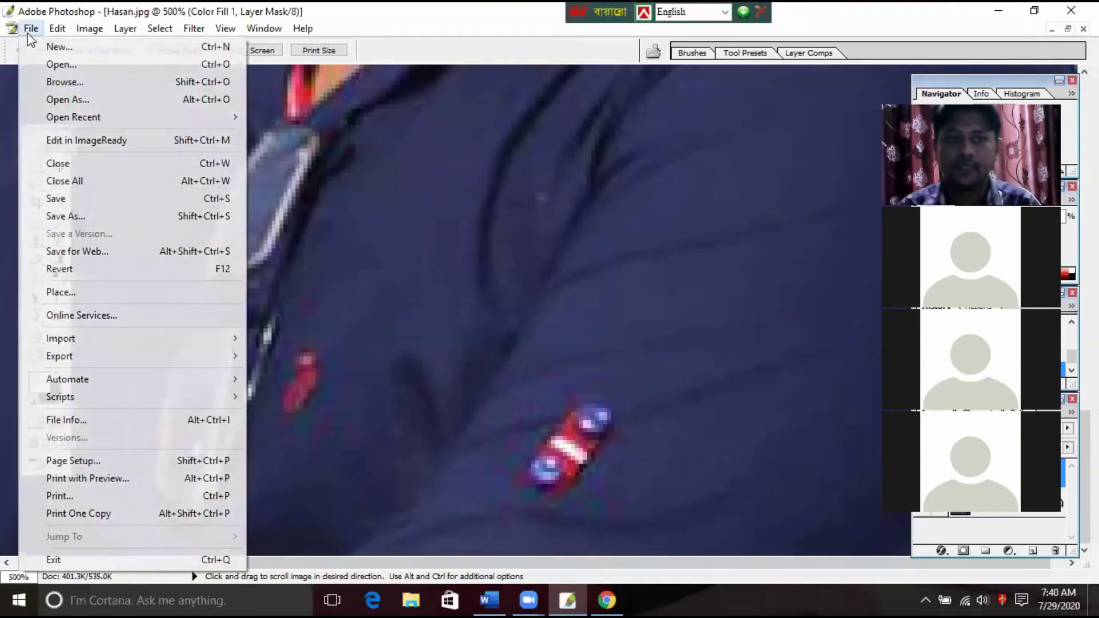
{"action": "left_click", "coordinate": [49, 64]}
{"action": "left_click", "coordinate": [723, 258]}
{"action": "left_click", "coordinate": [737, 364]}
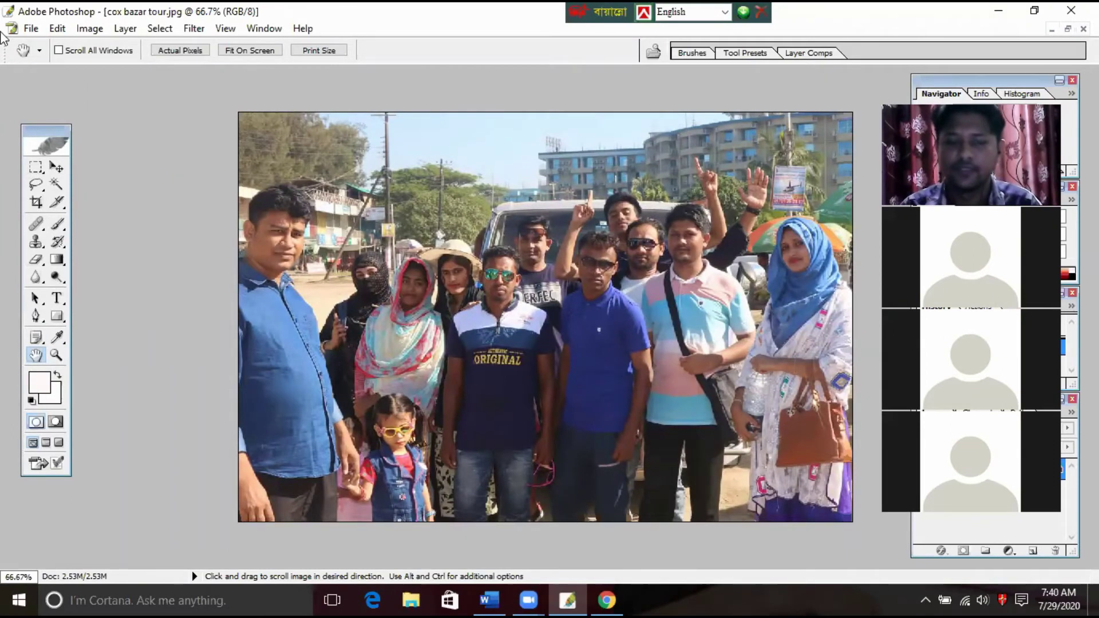
- Crop the photo down to the little girl in yellow sunglasses
{"action": "left_click", "coordinate": [36, 202]}
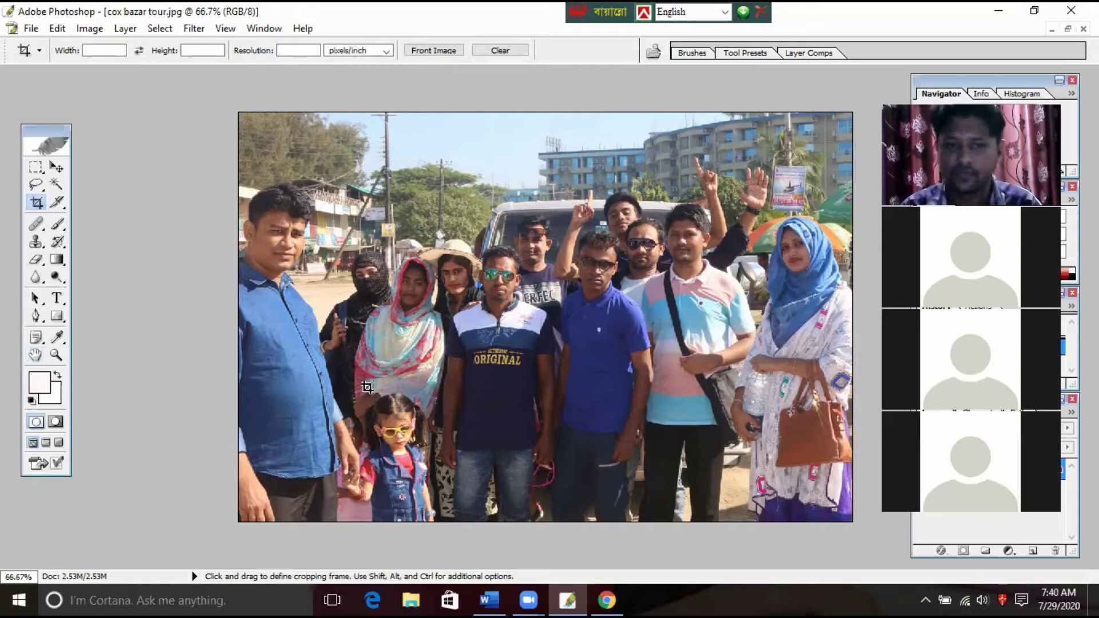
{"action": "left_click_drag", "start_coordinate": [352, 387], "coordinate": [428, 484]}
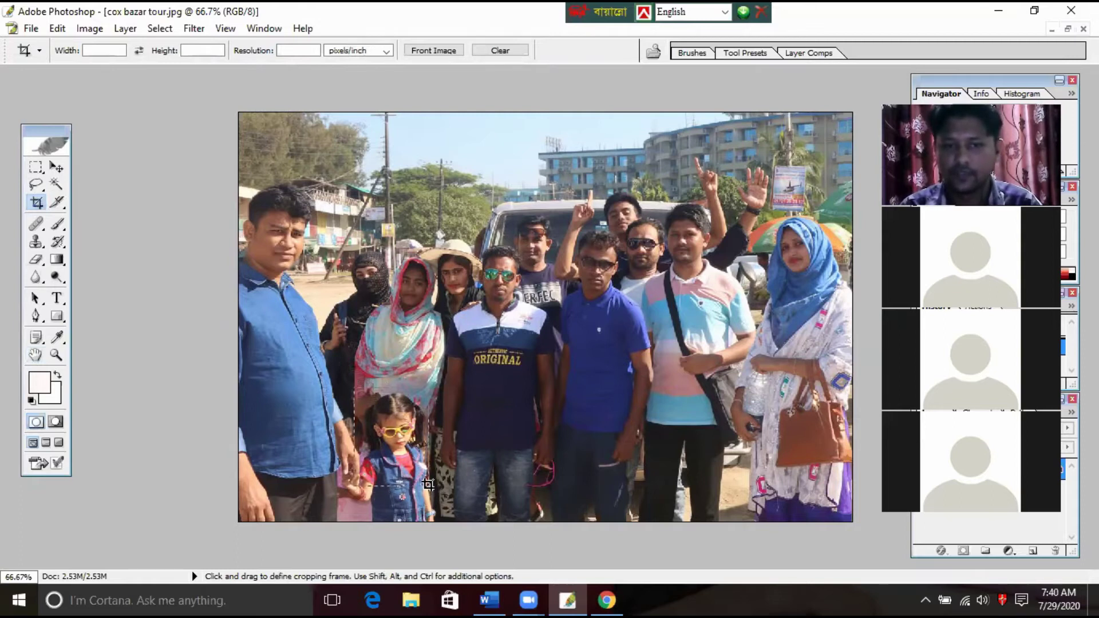
{"action": "left_click_drag", "start_coordinate": [428, 484], "coordinate": [446, 521]}
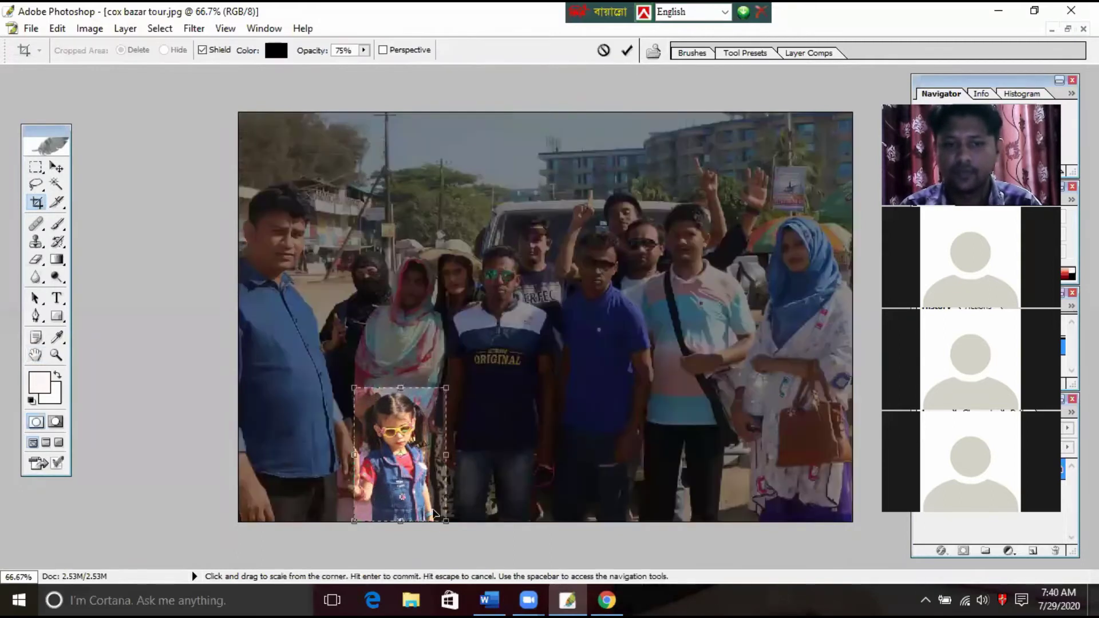
{"action": "left_click_drag", "start_coordinate": [436, 473], "coordinate": [435, 473]}
{"action": "left_click_drag", "start_coordinate": [353, 388], "coordinate": [363, 395]}
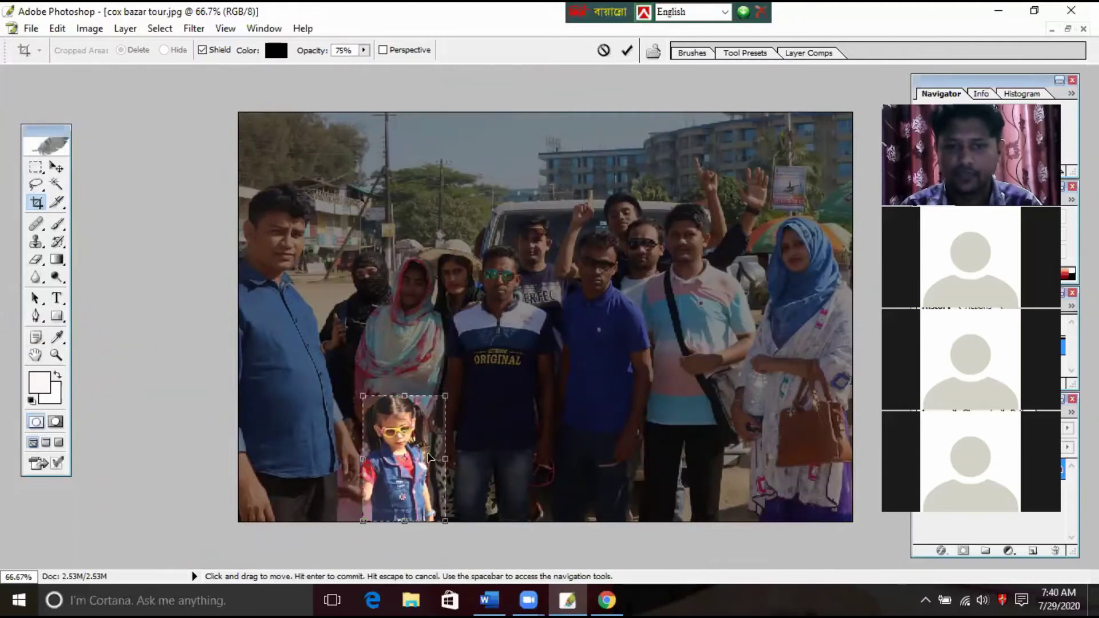
{"action": "left_click_drag", "start_coordinate": [430, 458], "coordinate": [425, 458]}
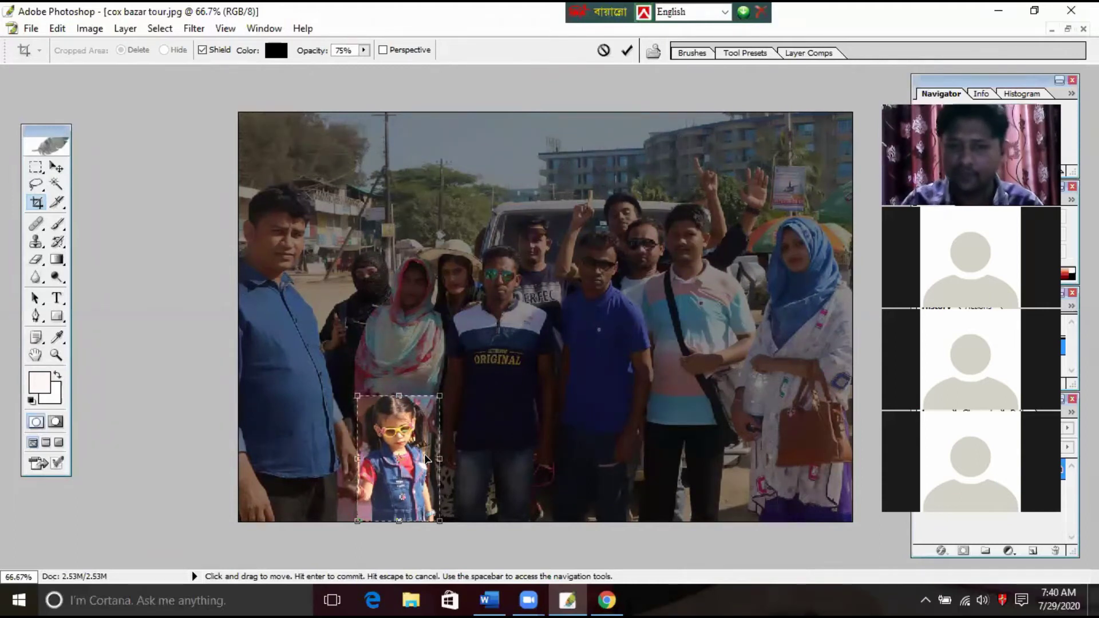
{"action": "key", "text": "Return"}
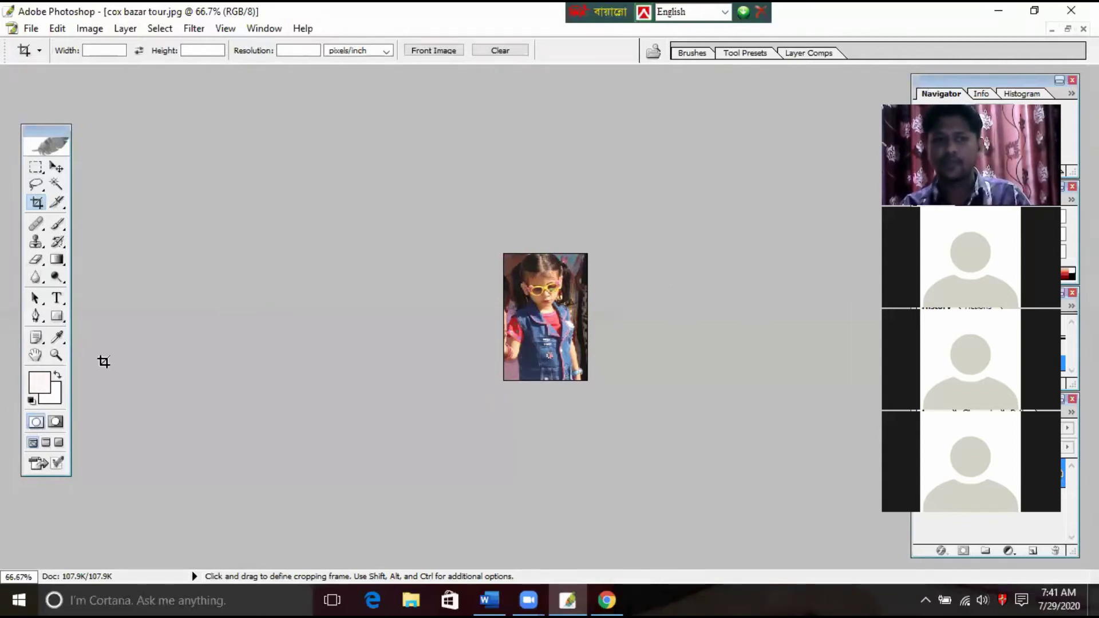
{"action": "left_click", "coordinate": [56, 355]}
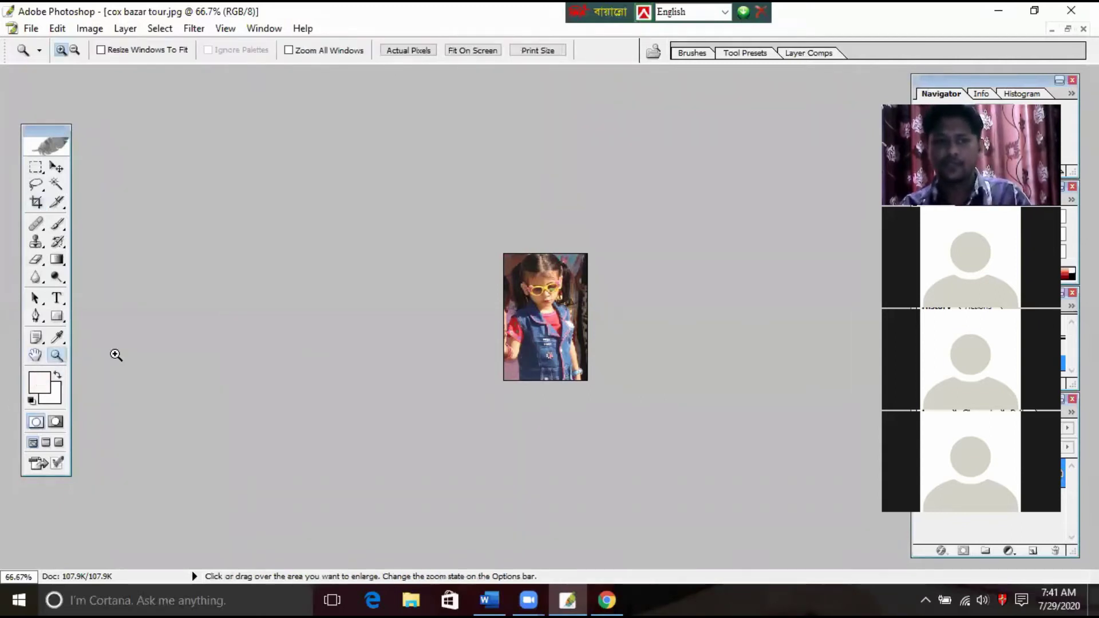
{"action": "left_click", "coordinate": [570, 328]}
{"action": "left_click", "coordinate": [570, 329]}
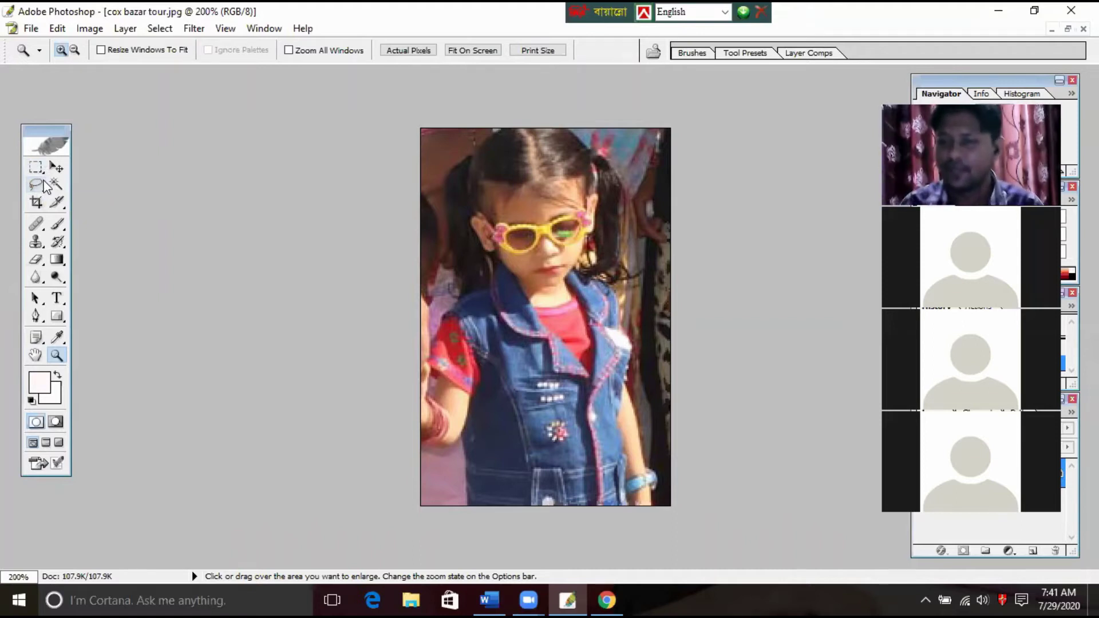
{"action": "left_click", "coordinate": [126, 28]}
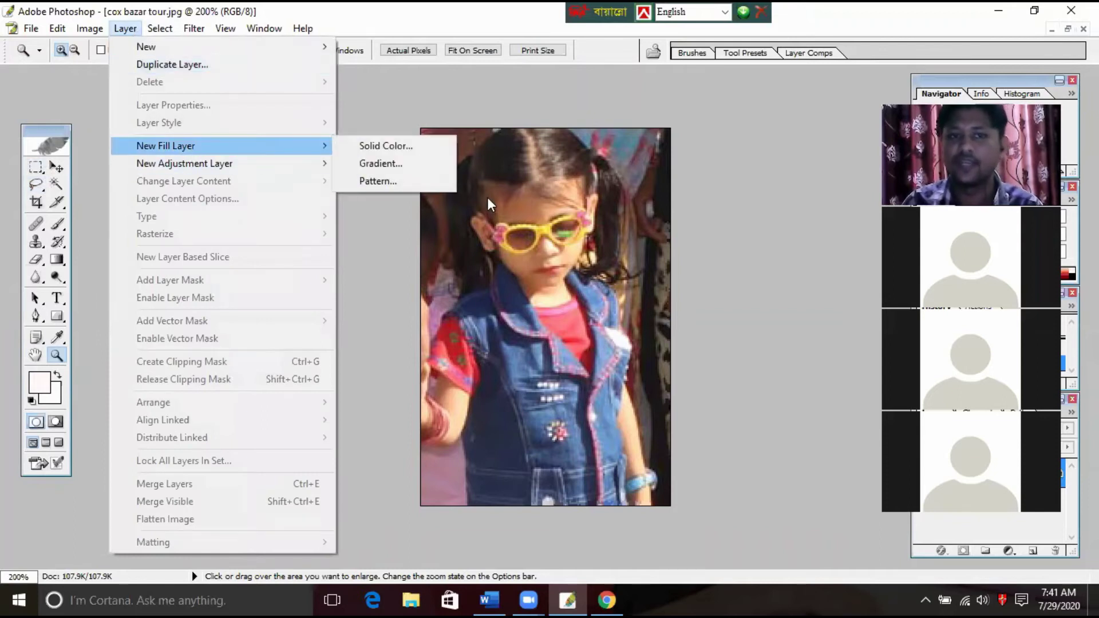
{"action": "mouse_move", "coordinate": [166, 146]}
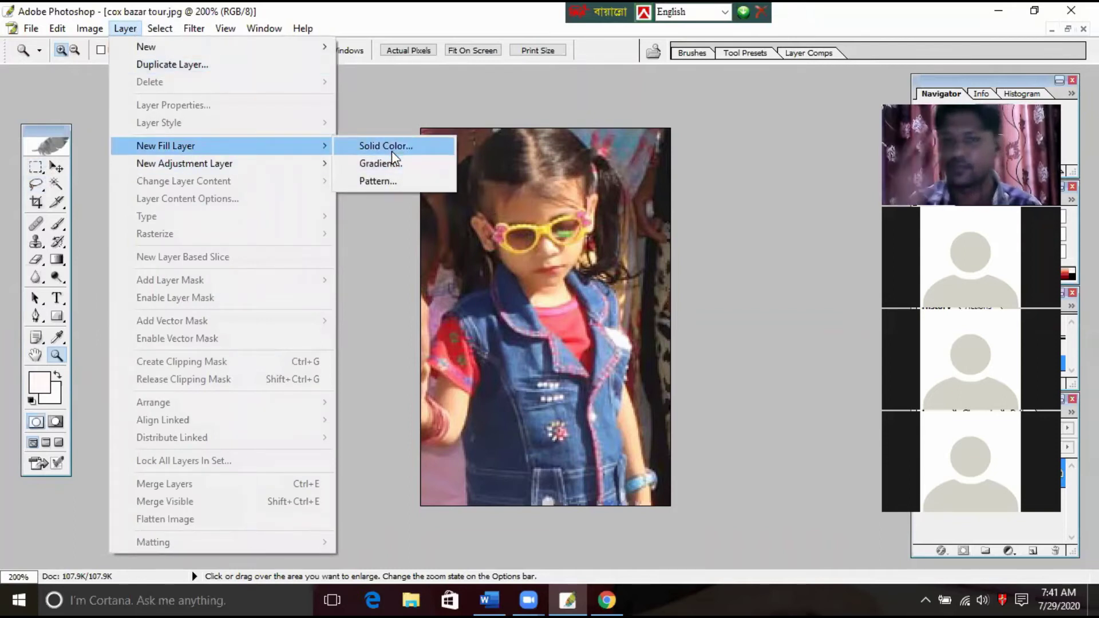
{"action": "left_click", "coordinate": [642, 229]}
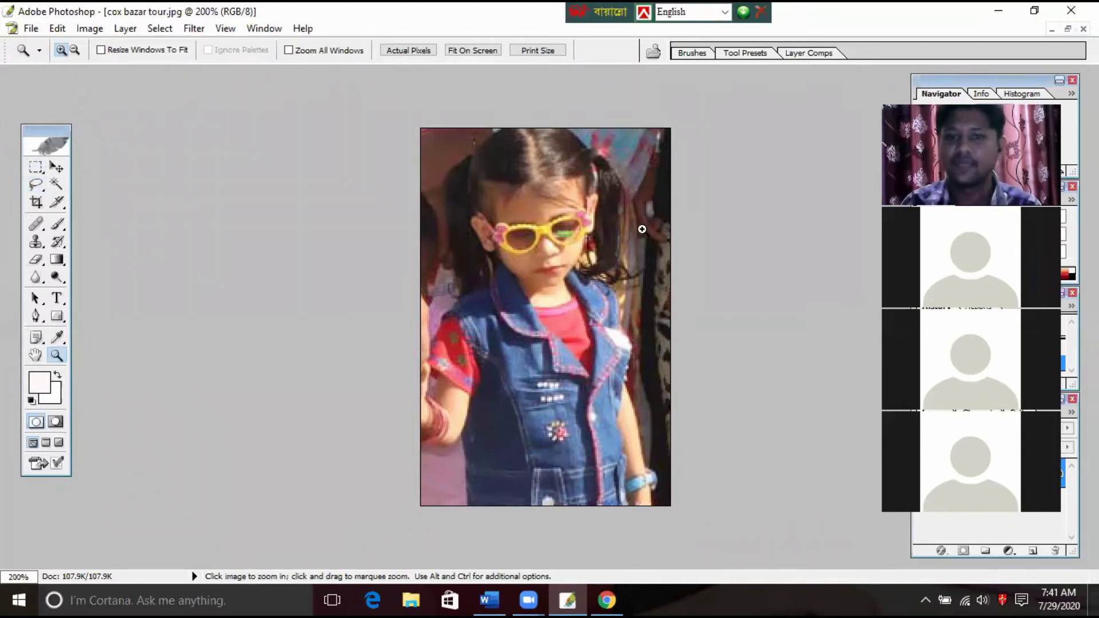
- Select the pinkish-blue background patch at top right with the Magic Wand
{"action": "left_click", "coordinate": [57, 184]}
{"action": "left_click", "coordinate": [642, 165]}
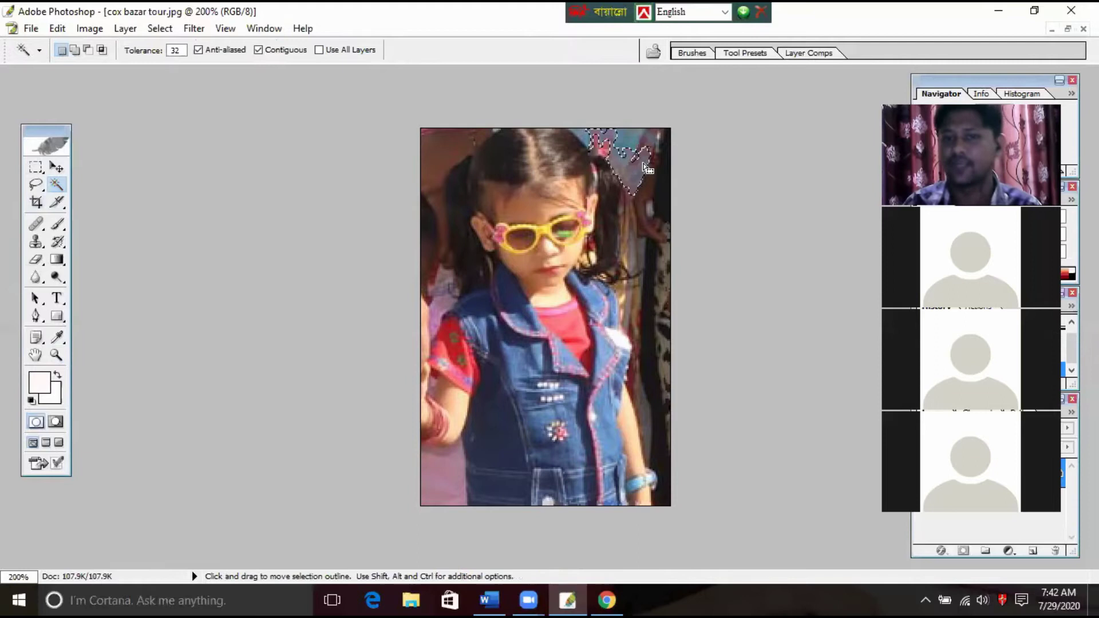
{"action": "left_click", "coordinate": [663, 269], "text": "shift"}
{"action": "left_click", "coordinate": [644, 164]}
{"action": "left_click", "coordinate": [645, 164]}
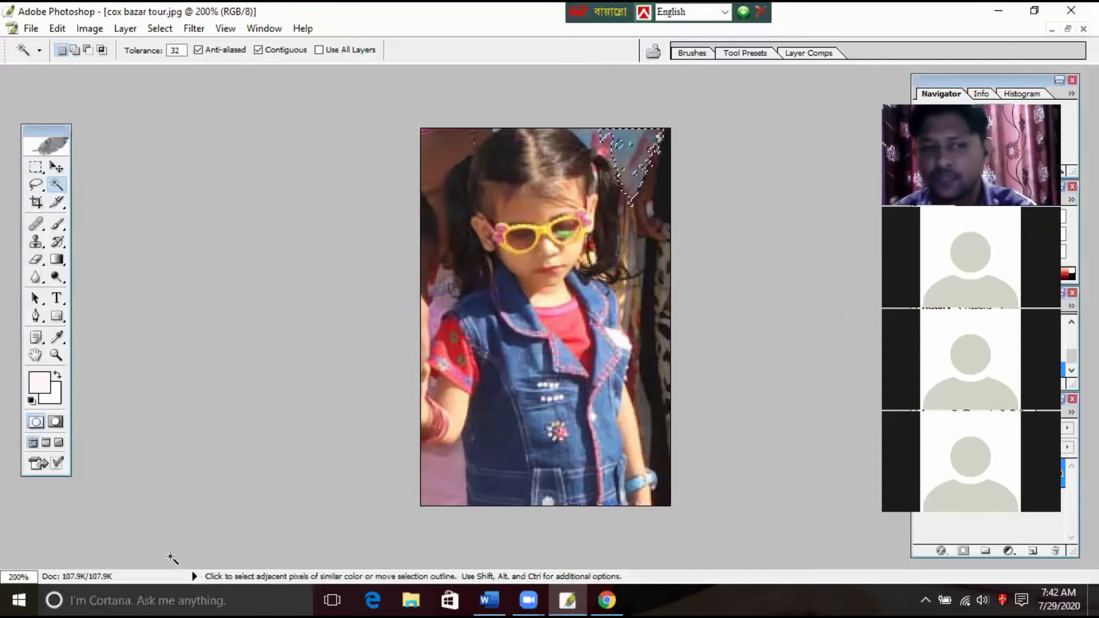
- Activate the Delete Anchor Point tool from the Pen tool group
{"action": "left_click", "coordinate": [37, 316]}
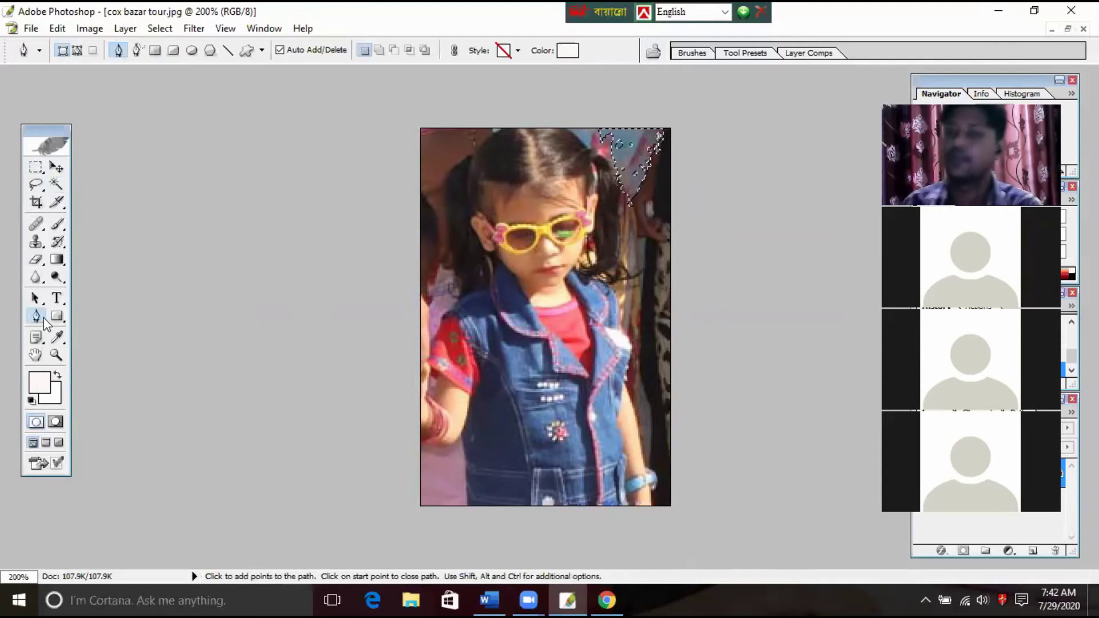
{"action": "right_click", "coordinate": [36, 316]}
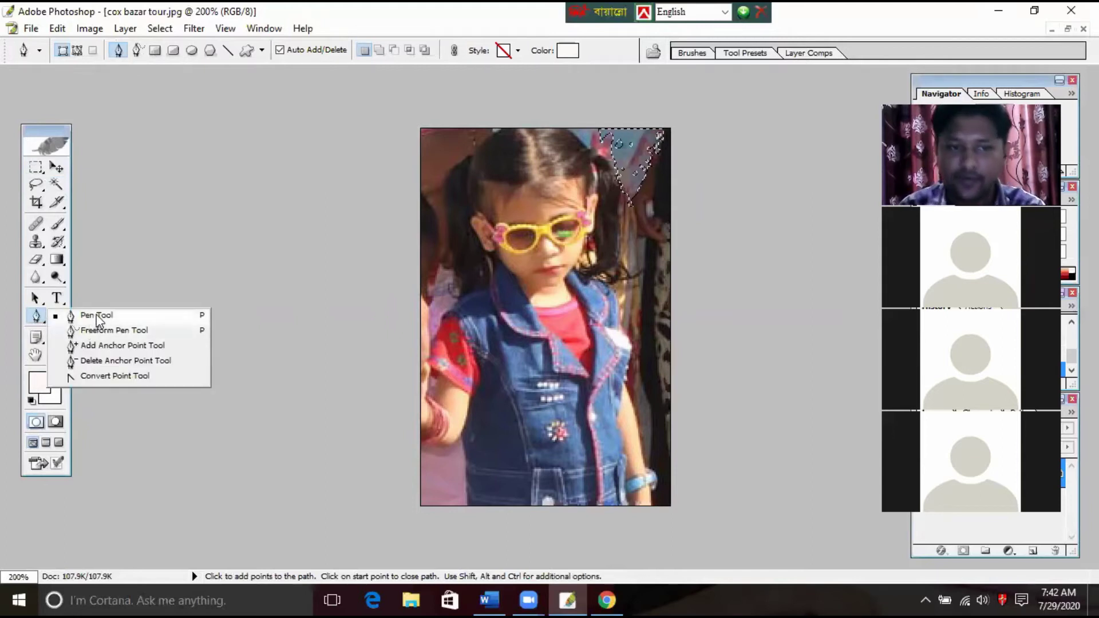
{"action": "left_click", "coordinate": [101, 365]}
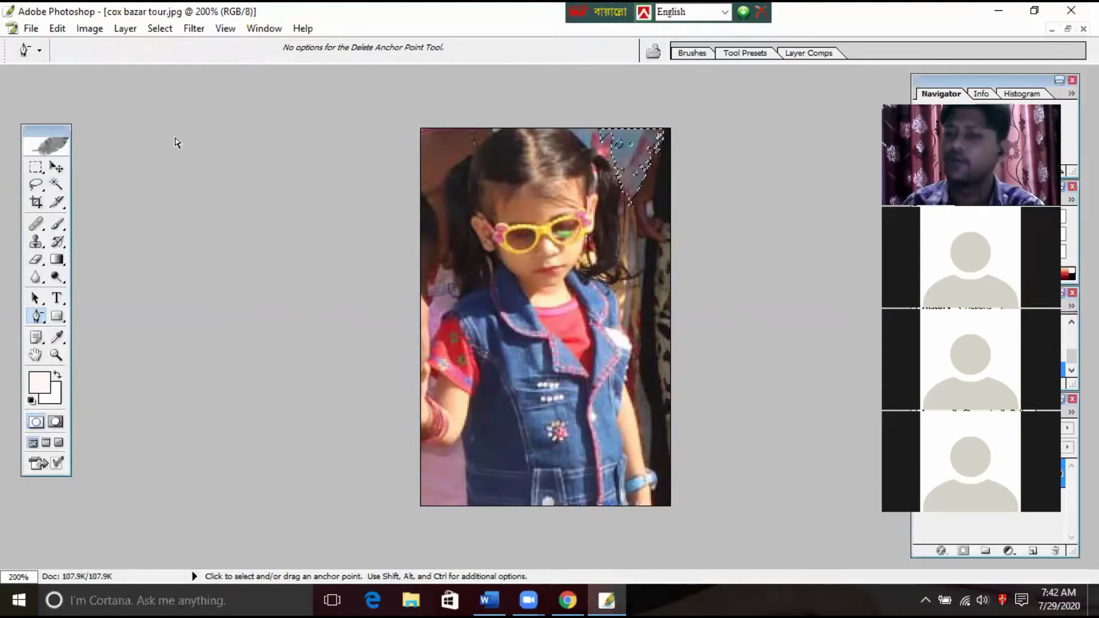
- Revert cox bazar tour.jpg to the original uncropped group photo
{"action": "left_click", "coordinate": [56, 167]}
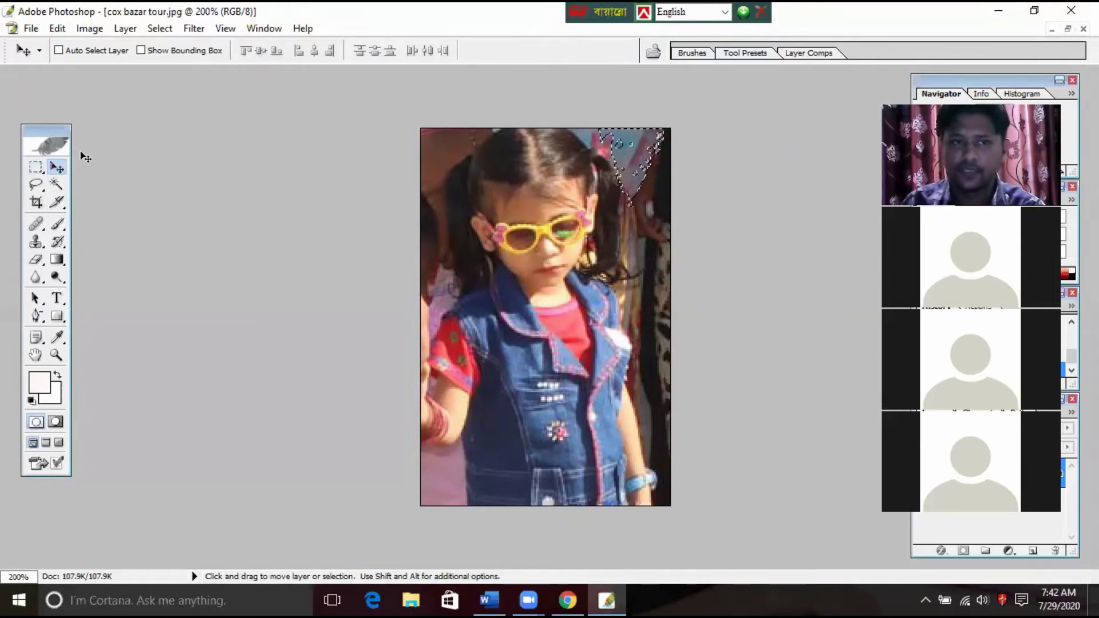
{"action": "left_click", "coordinate": [37, 203]}
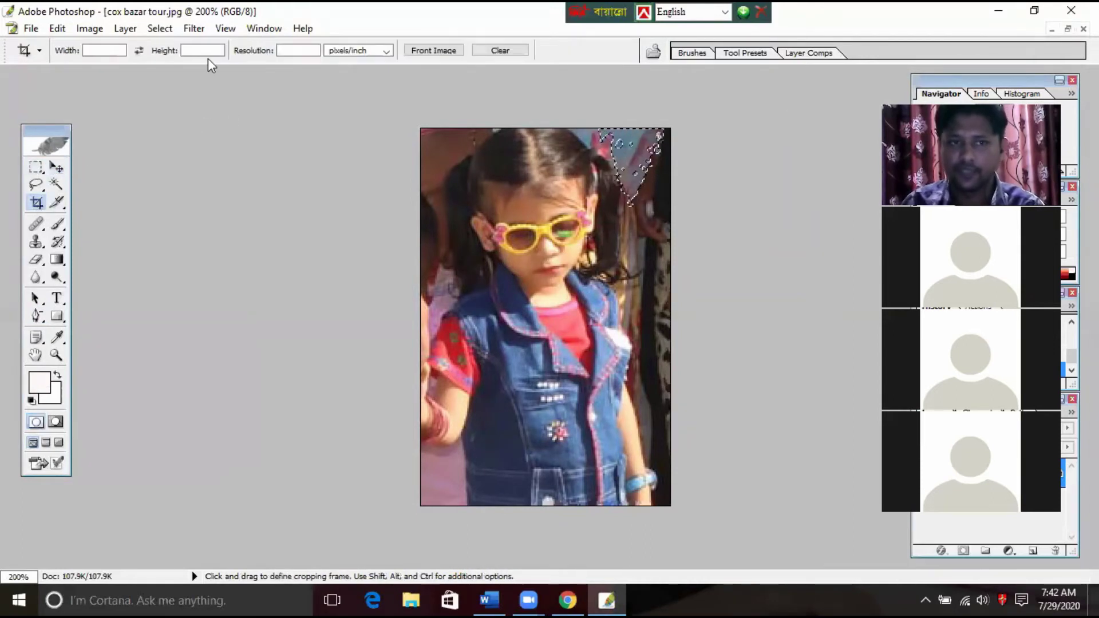
{"action": "left_click", "coordinate": [31, 29]}
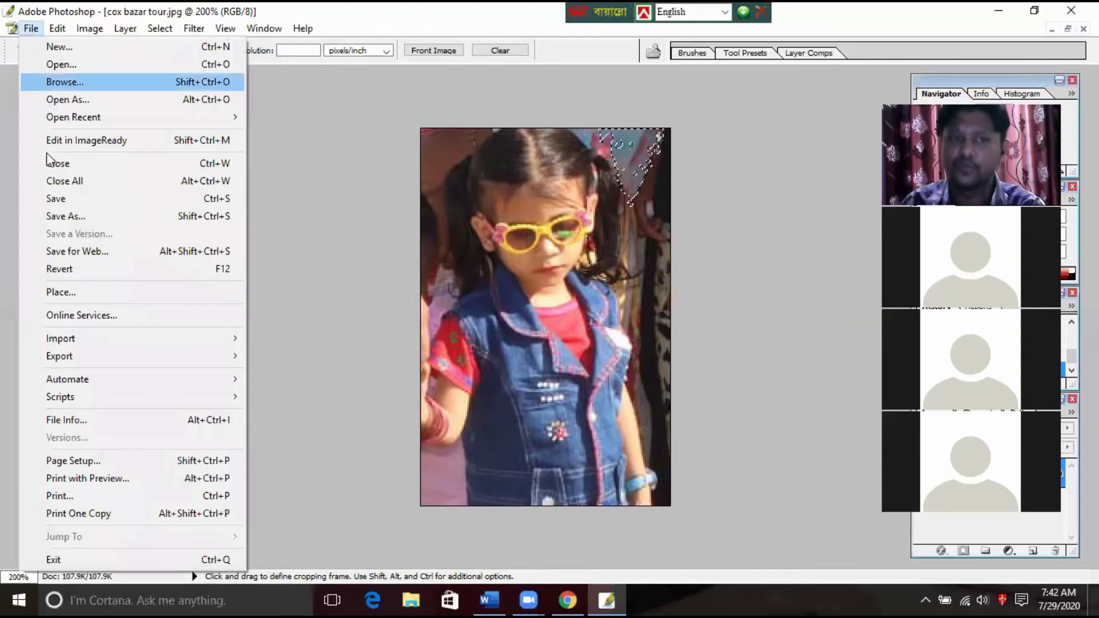
{"action": "left_click", "coordinate": [68, 275]}
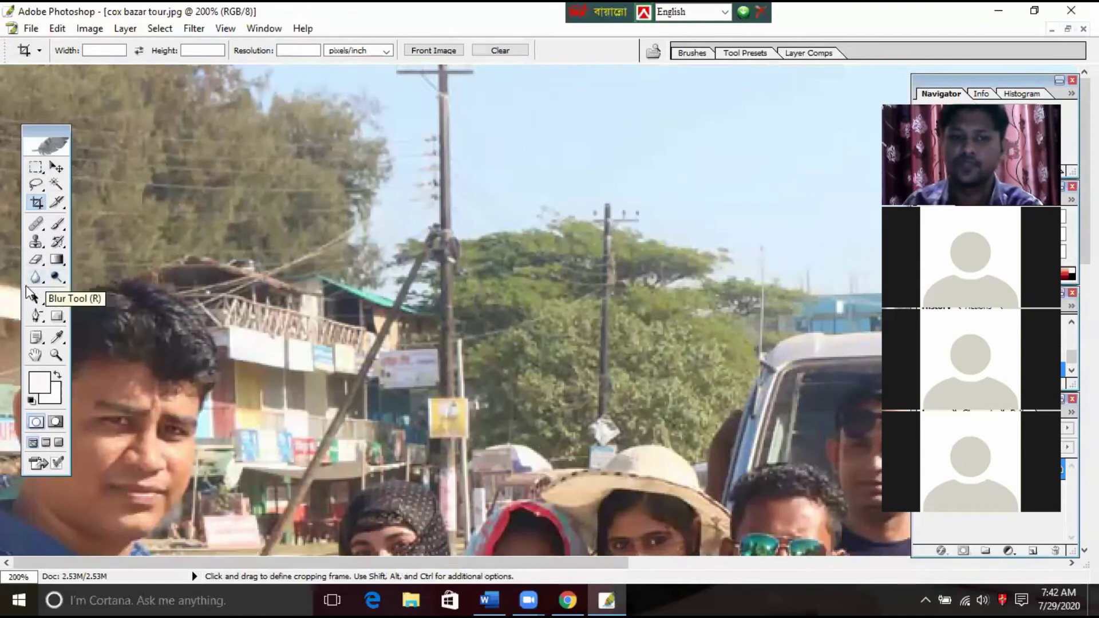
- Pan down over the group, then fit the whole photo in the window
{"action": "left_click", "coordinate": [46, 363]}
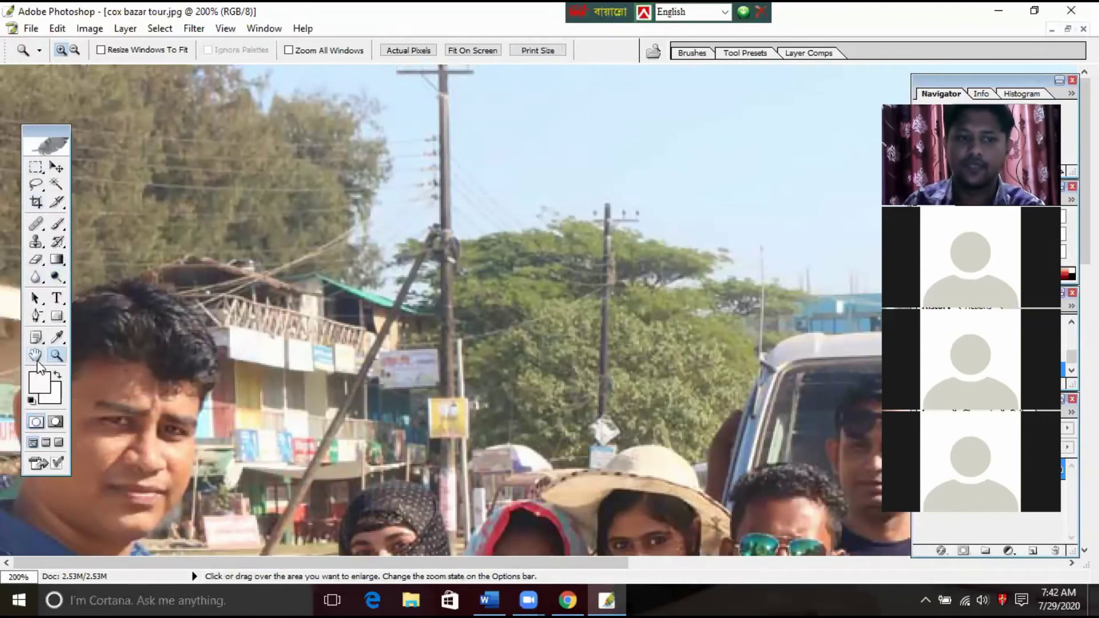
{"action": "left_click_drag", "start_coordinate": [554, 375], "coordinate": [554, 341]}
{"action": "scroll", "coordinate": [554, 341], "scroll_direction": "down", "scroll_amount": 1}
{"action": "scroll", "coordinate": [486, 344], "scroll_direction": "down", "scroll_amount": 1}
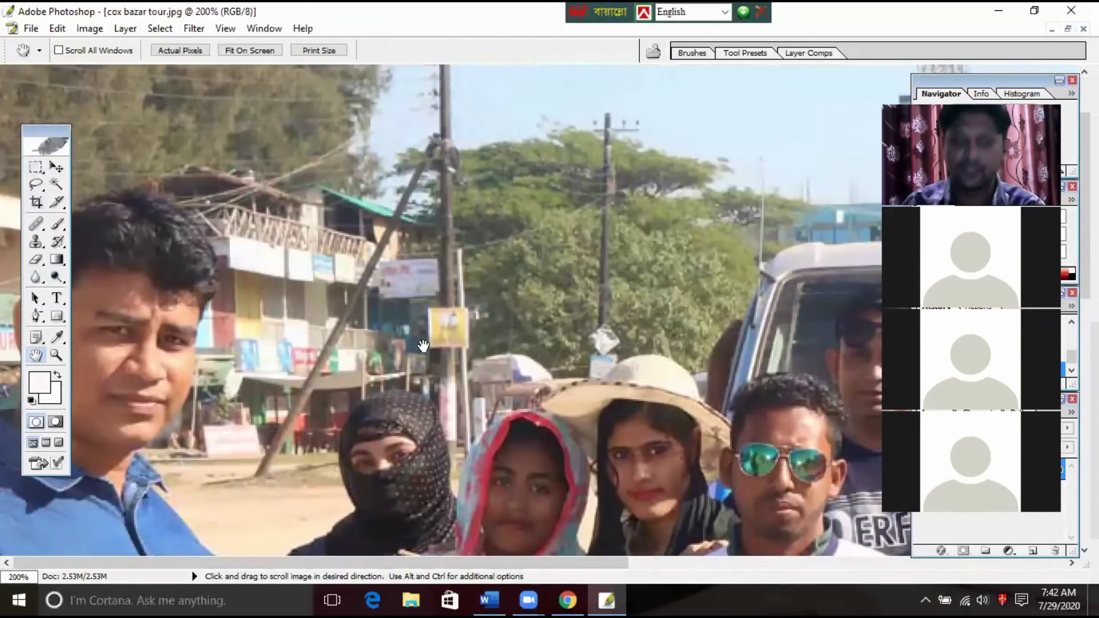
{"action": "key", "text": "ctrl+0"}
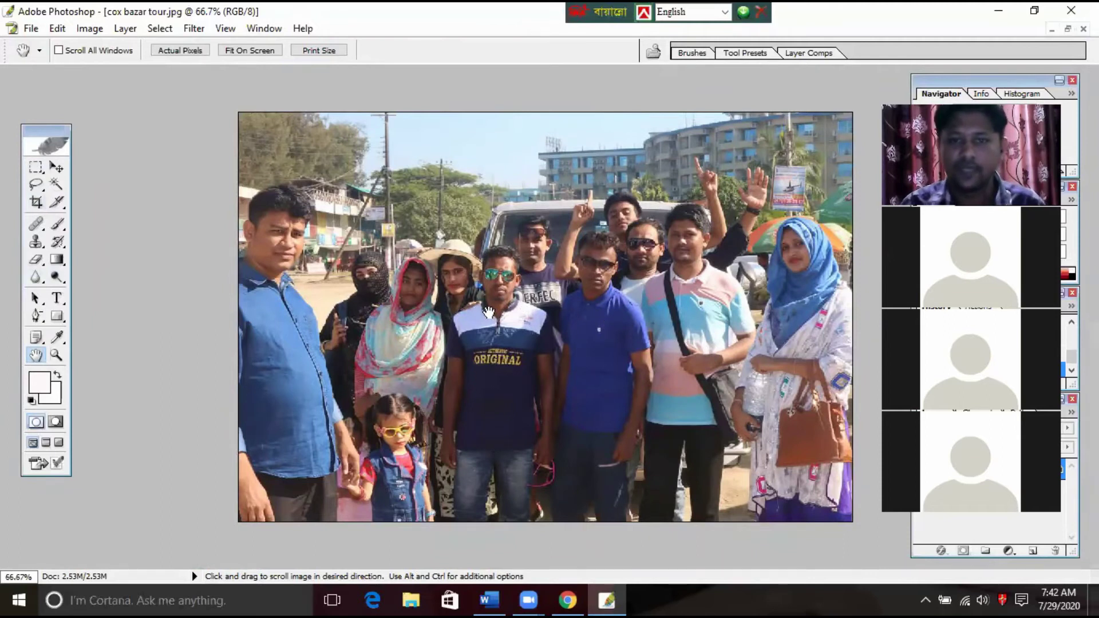
- Crop a 1.56 in × 2 in frame around the man in green sunglasses
{"action": "left_click", "coordinate": [37, 202]}
{"action": "left_click_drag", "start_coordinate": [473, 240], "coordinate": [549, 348]}
{"action": "right_click", "coordinate": [532, 331]}
{"action": "left_click", "coordinate": [567, 358]}
{"action": "left_click", "coordinate": [111, 50]}
{"action": "type", "text": "1.56"}
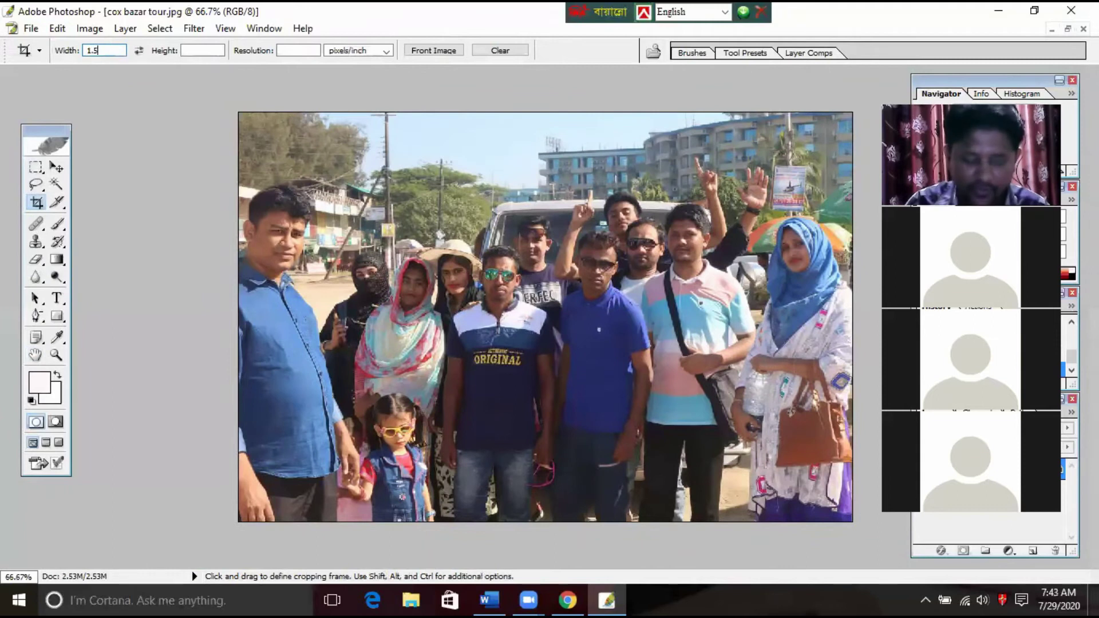
{"action": "left_click", "coordinate": [205, 51]}
{"action": "type", "text": "2 "}
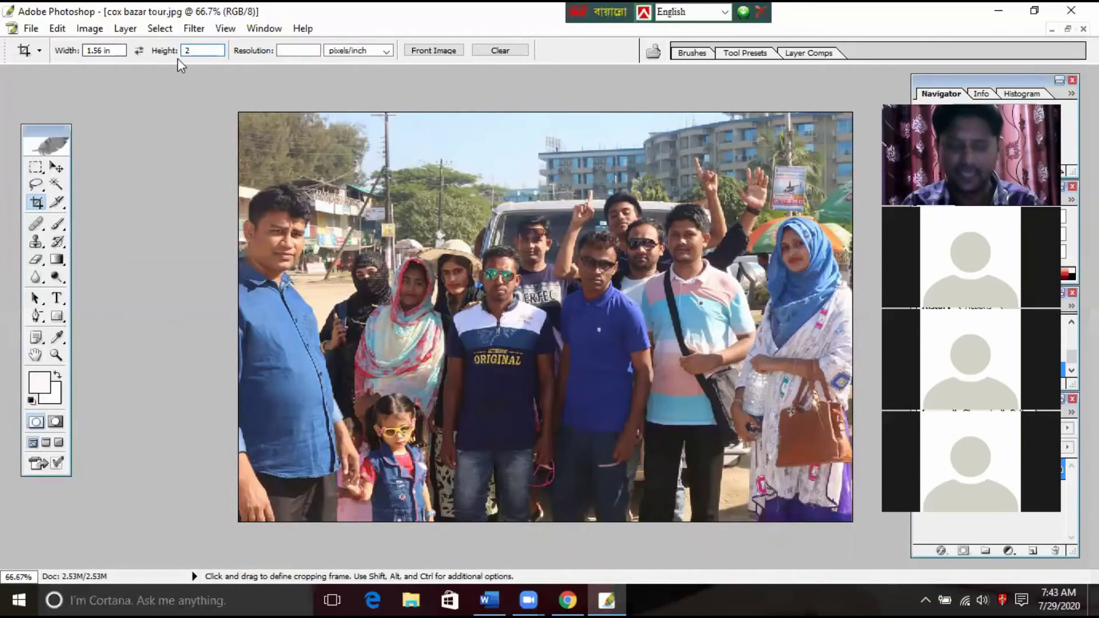
{"action": "type", "text": "in"}
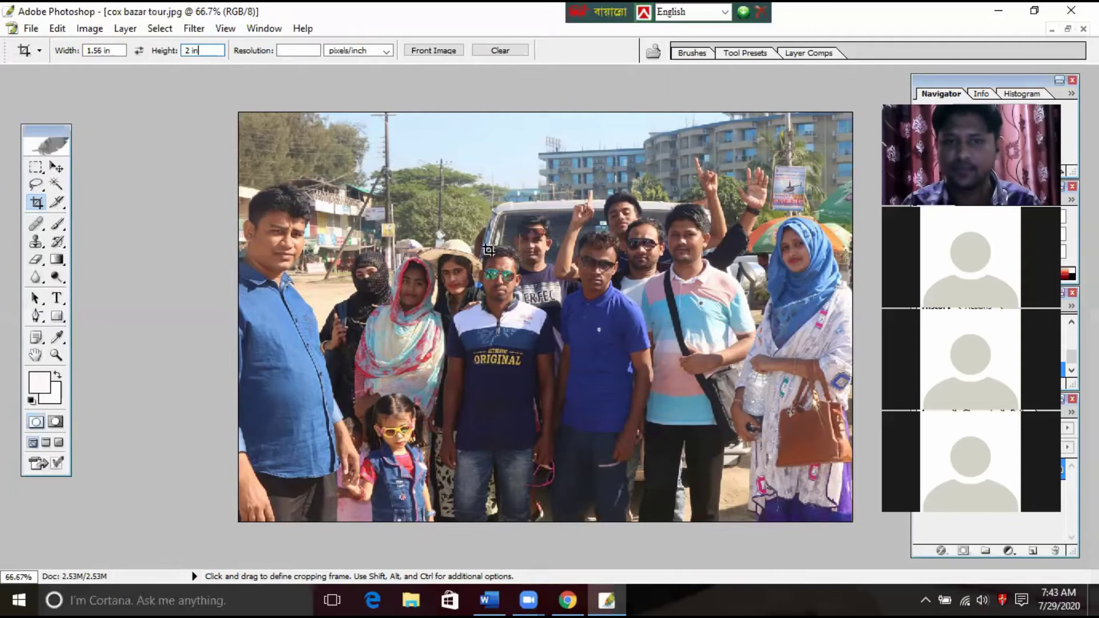
{"action": "mouse_move", "coordinate": [477, 243]}
{"action": "left_mouse_down"}
{"action": "mouse_move", "coordinate": [558, 359]}
{"action": "mouse_move", "coordinate": [522, 337]}
{"action": "left_mouse_up"}
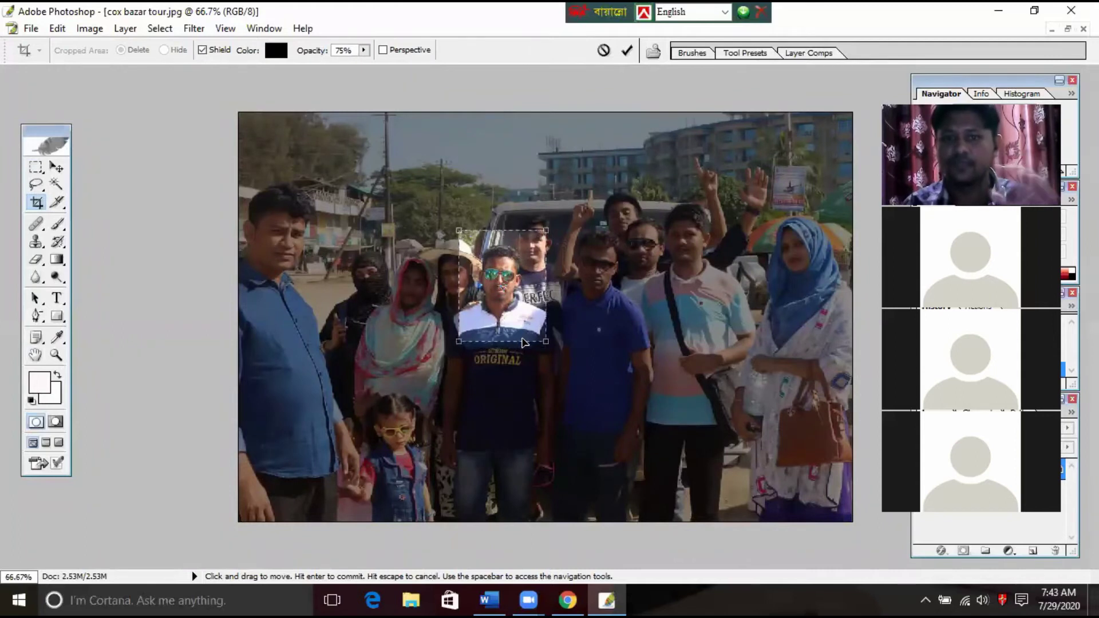
{"action": "key", "text": "Return"}
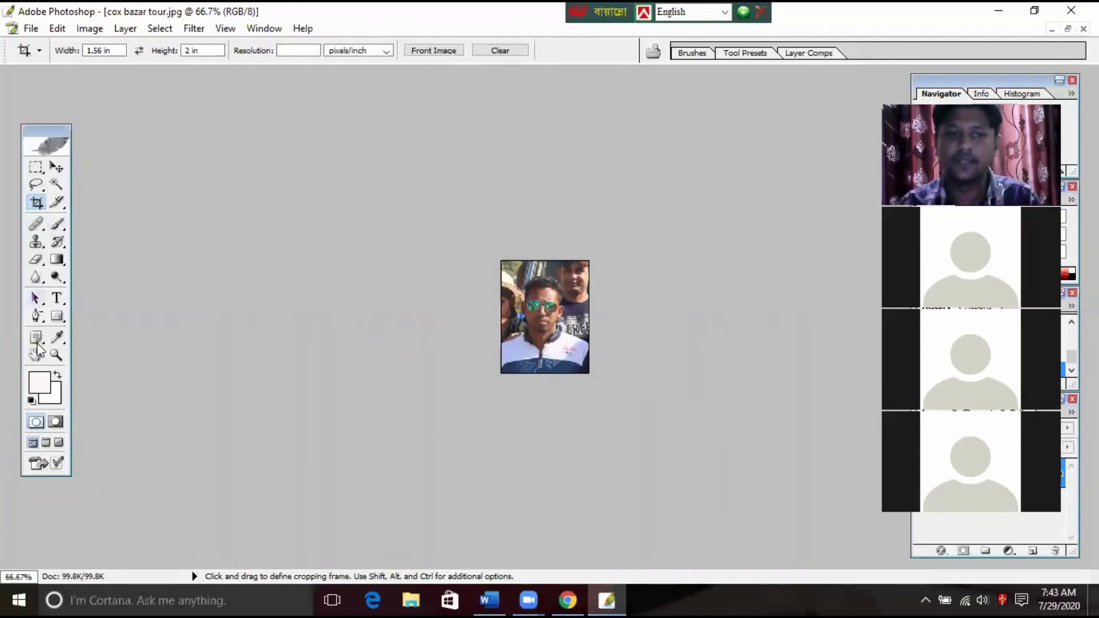
- Zoom into the man's face at 400% and select the Rectangular Marquee tool
{"action": "left_click", "coordinate": [56, 355]}
{"action": "left_click", "coordinate": [580, 311]}
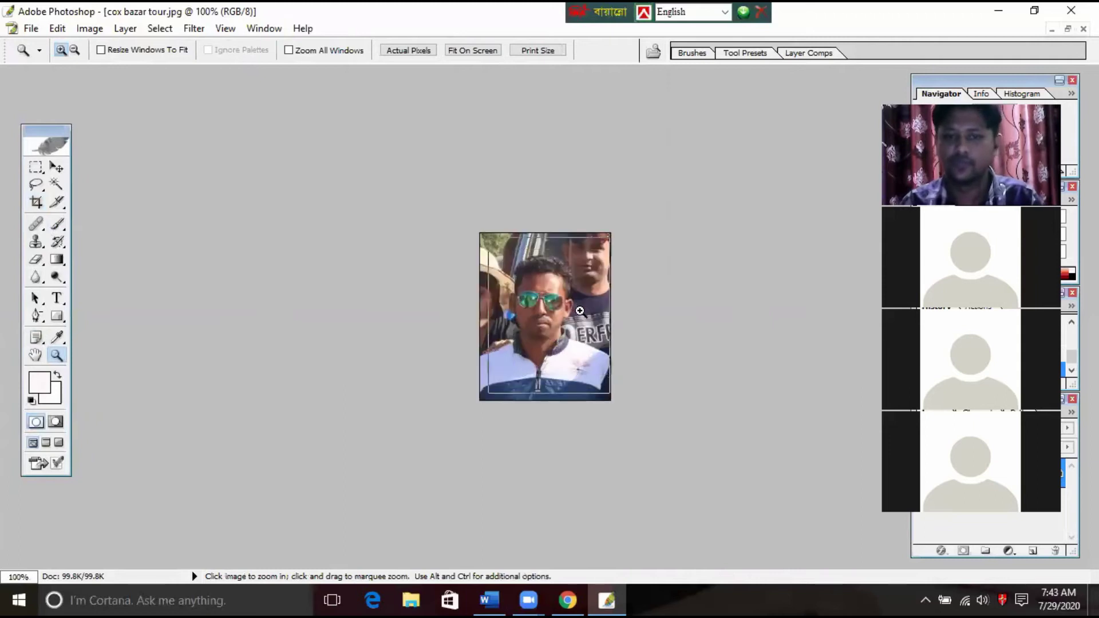
{"action": "left_click", "coordinate": [584, 316]}
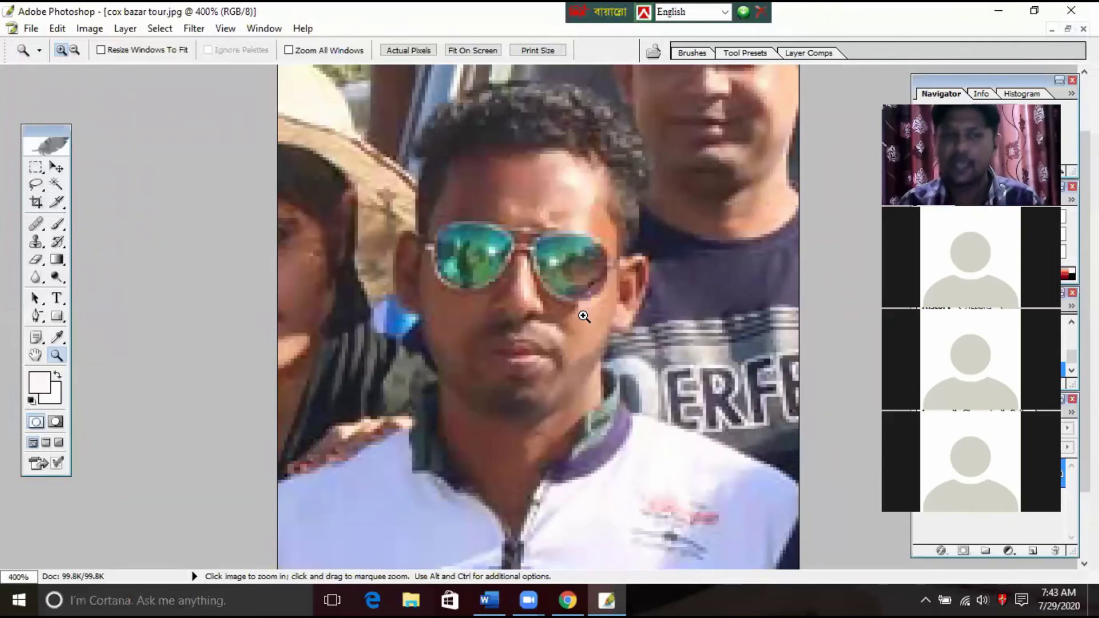
{"action": "left_click", "coordinate": [36, 167]}
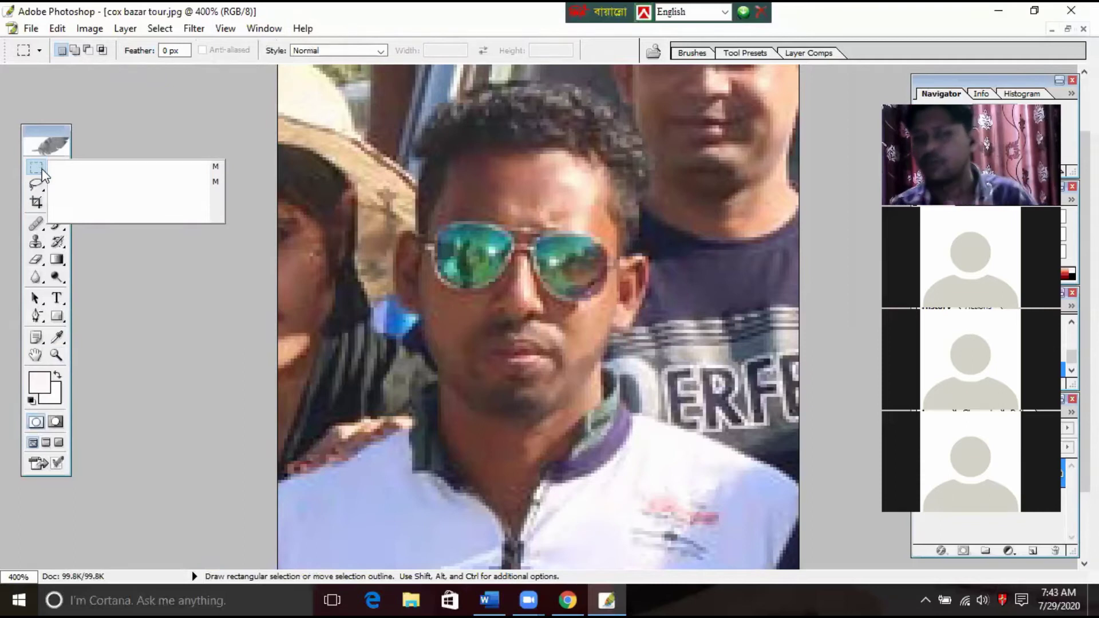
{"action": "left_click", "coordinate": [543, 96]}
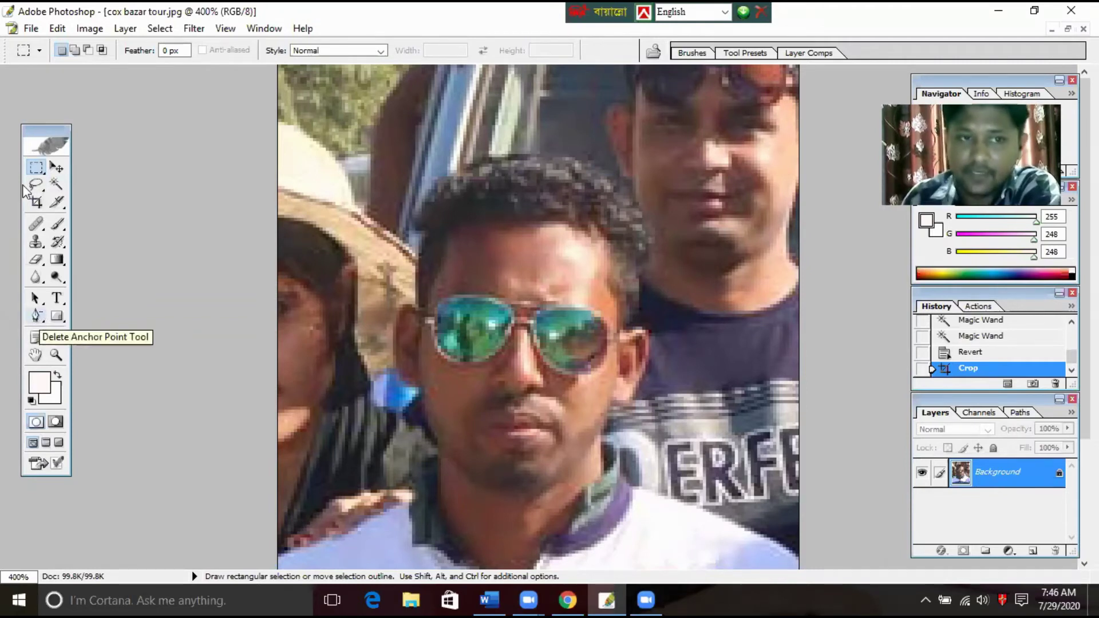
- Choose the plain Lasso tool and zoom out to 200%
{"action": "left_click", "coordinate": [42, 192]}
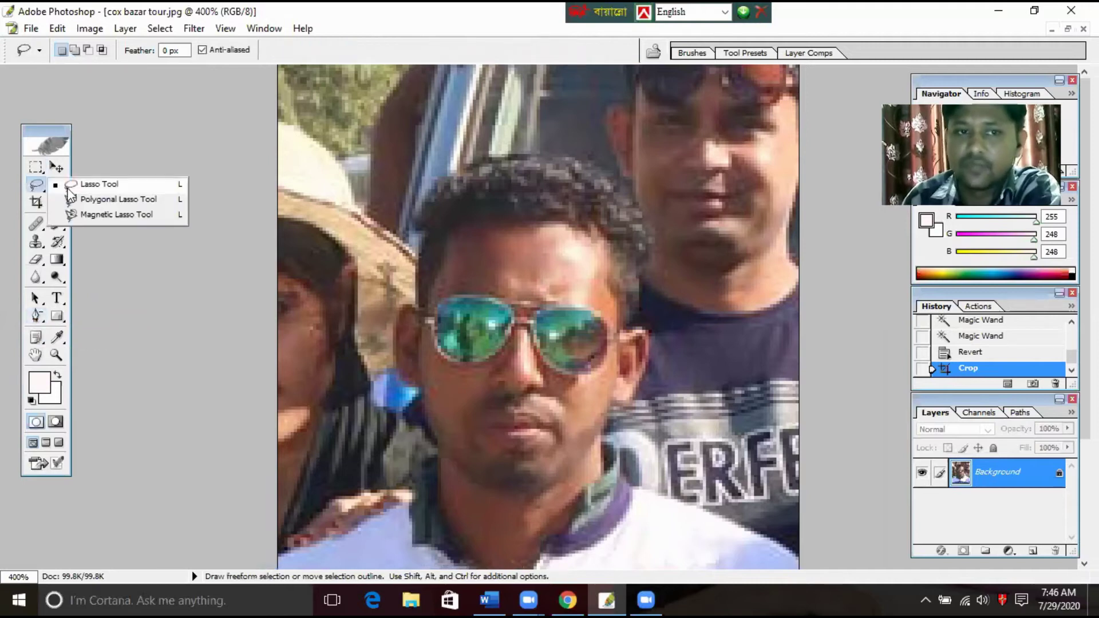
{"action": "left_click", "coordinate": [68, 189]}
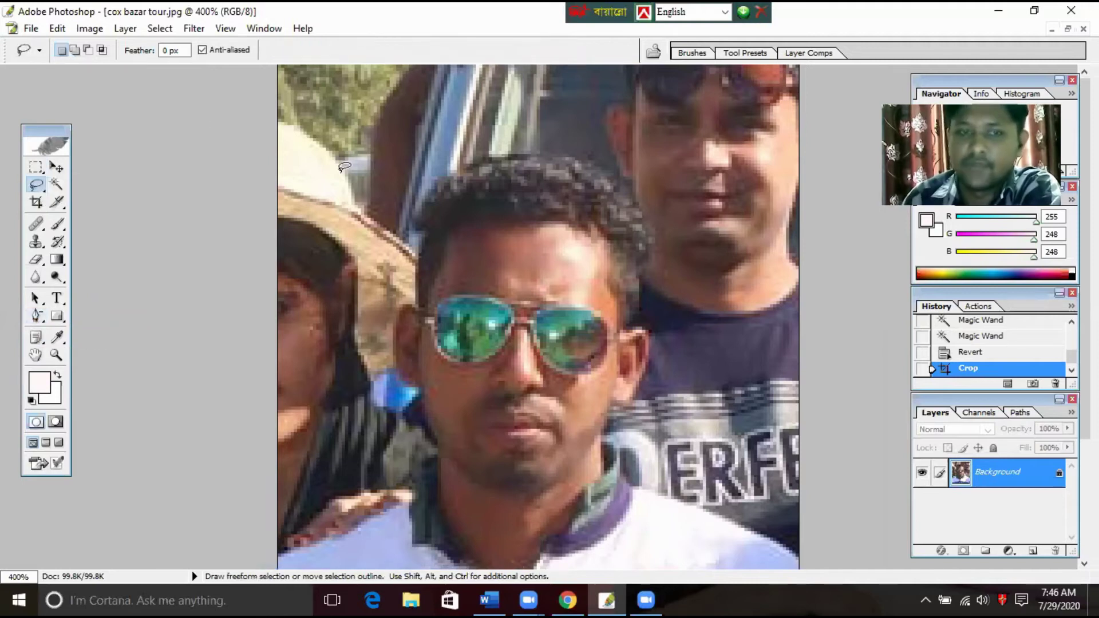
{"action": "key", "text": "ctrl+minus"}
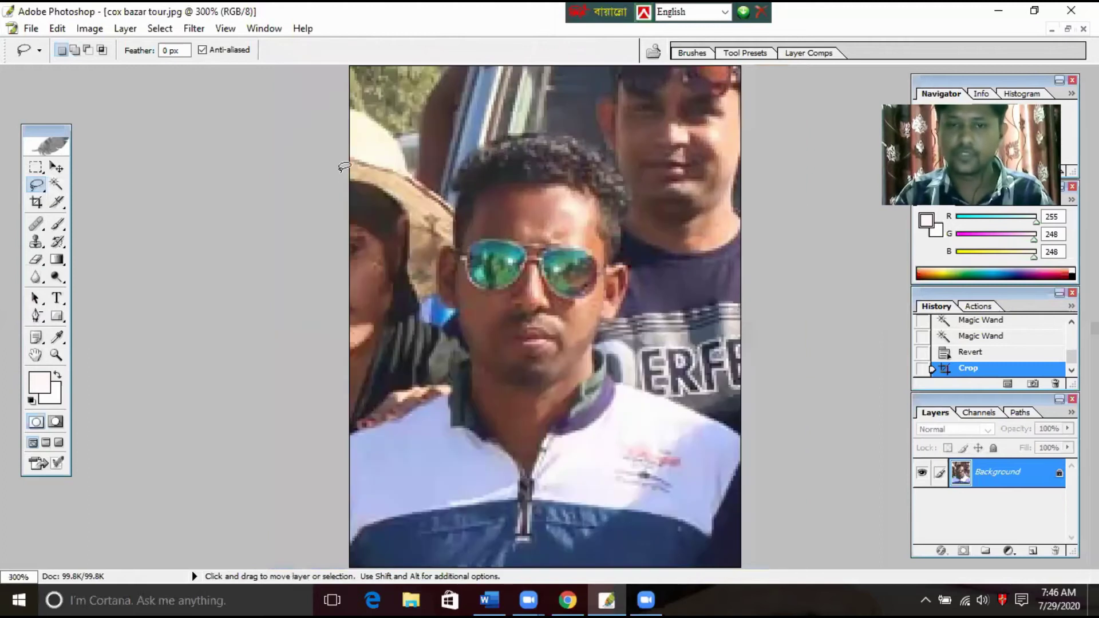
{"action": "key", "text": "ctrl+minus"}
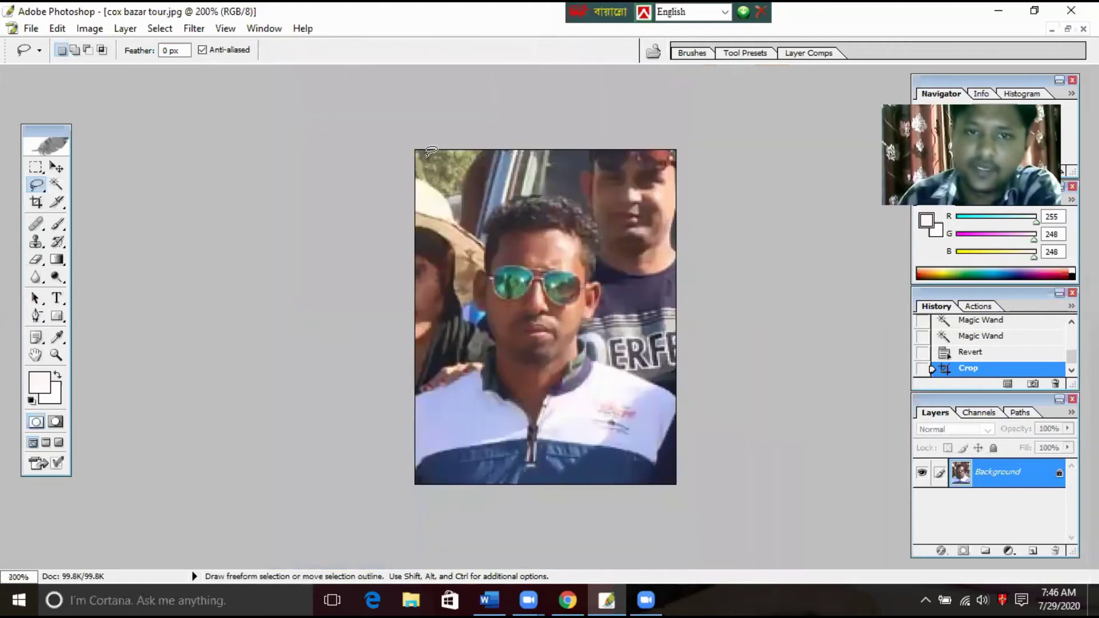
- Trace a first lasso outline around the head, then deselect it
{"action": "mouse_move", "coordinate": [410, 252]}
{"action": "left_mouse_down"}
{"action": "mouse_move", "coordinate": [447, 291]}
{"action": "mouse_move", "coordinate": [6, 144]}
{"action": "left_mouse_up"}
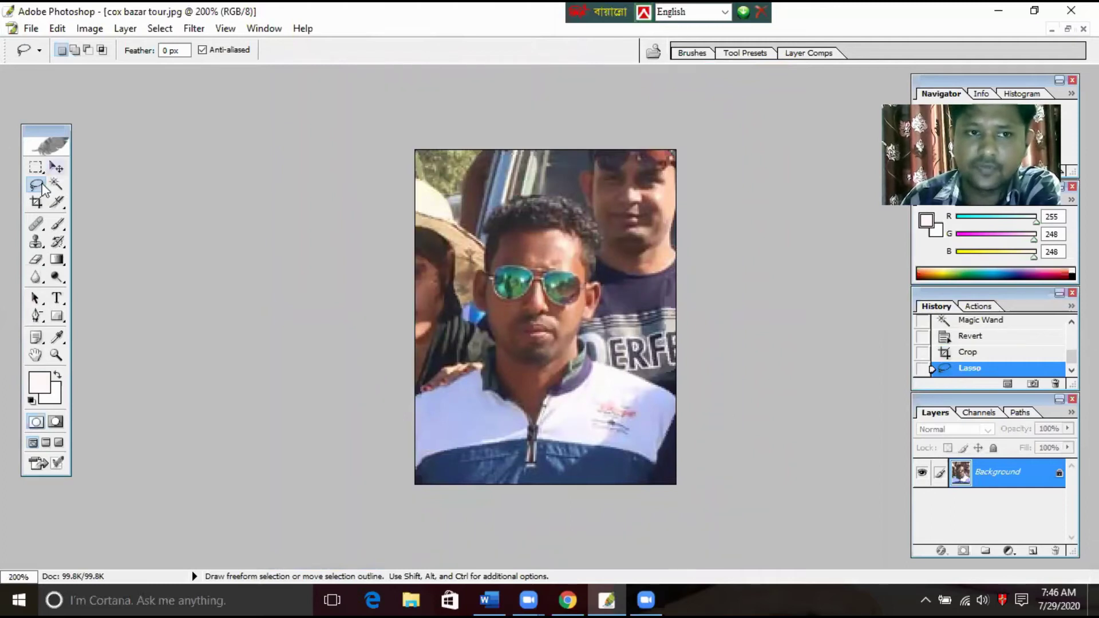
{"action": "left_click_drag", "start_coordinate": [44, 188], "coordinate": [75, 192]}
{"action": "left_click", "coordinate": [74, 192]}
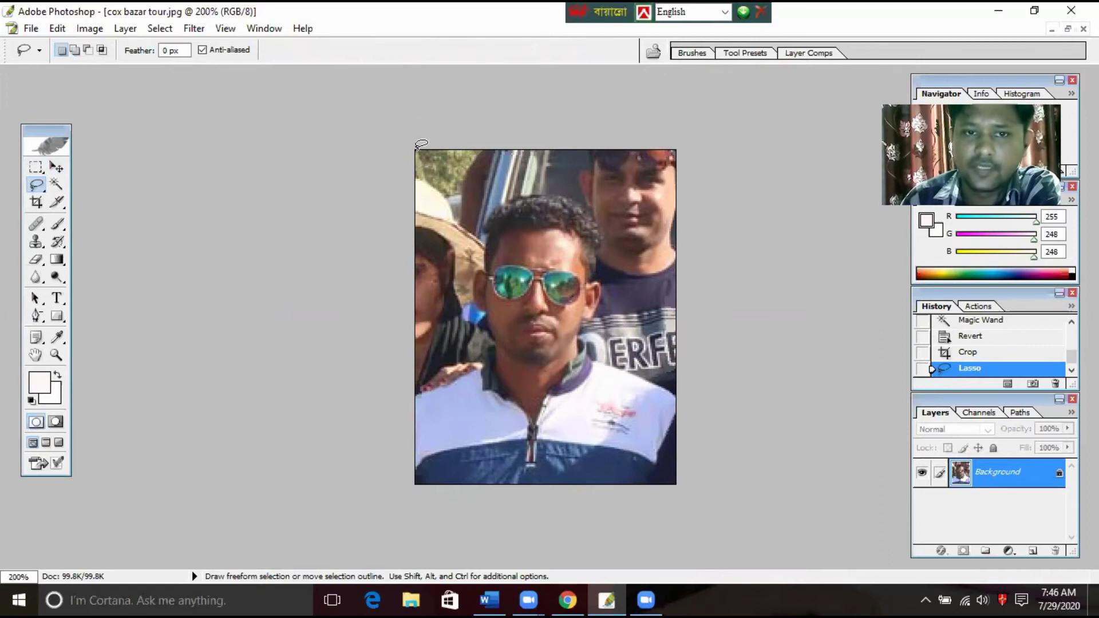
{"action": "mouse_move", "coordinate": [417, 317]}
{"action": "left_mouse_down"}
{"action": "mouse_move", "coordinate": [482, 349]}
{"action": "mouse_move", "coordinate": [595, 217]}
{"action": "mouse_move", "coordinate": [617, 358]}
{"action": "mouse_move", "coordinate": [687, 371]}
{"action": "mouse_move", "coordinate": [689, 210]}
{"action": "left_mouse_up"}
{"action": "mouse_move", "coordinate": [683, 140]}
{"action": "left_mouse_down"}
{"action": "mouse_move", "coordinate": [444, 123]}
{"action": "mouse_move", "coordinate": [417, 133]}
{"action": "mouse_move", "coordinate": [422, 159]}
{"action": "left_mouse_up"}
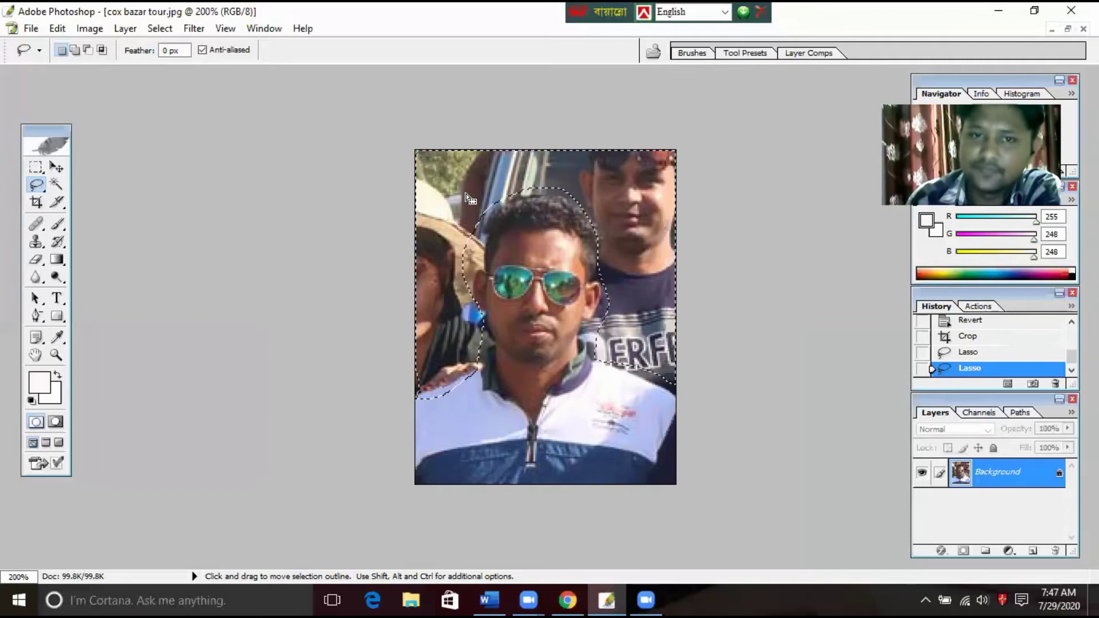
{"action": "right_click", "coordinate": [36, 184]}
{"action": "left_click", "coordinate": [84, 182]}
{"action": "right_click", "coordinate": [492, 216]}
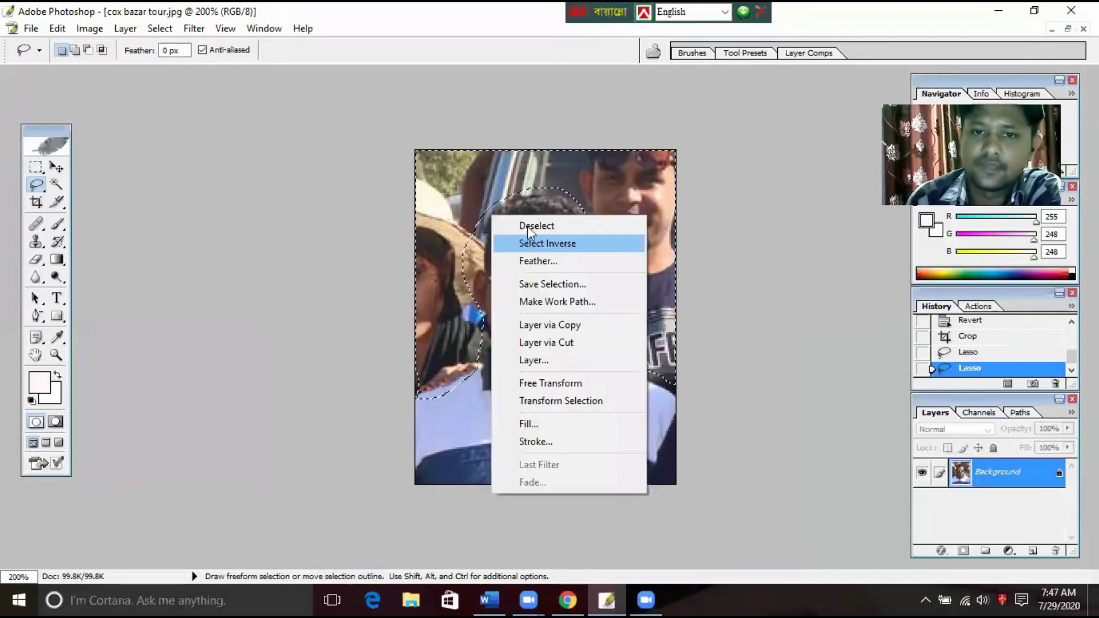
{"action": "left_click", "coordinate": [400, 150]}
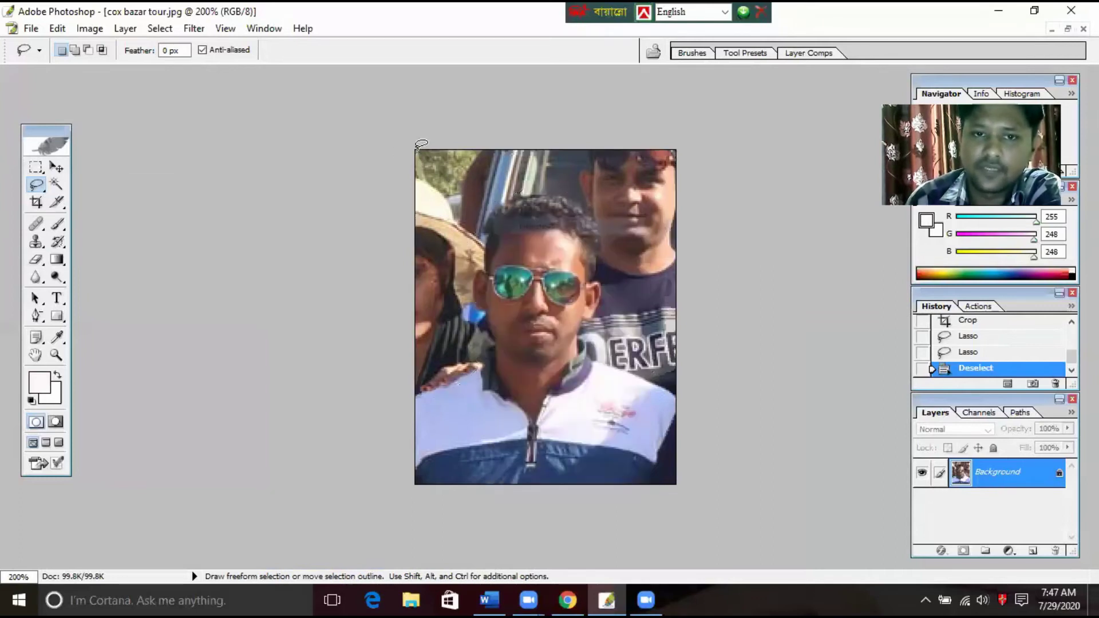
- Retrace the lasso outline from the left edge, across the shoulders, up the right and along the top
{"action": "left_click_drag", "start_coordinate": [414, 146], "coordinate": [414, 383]}
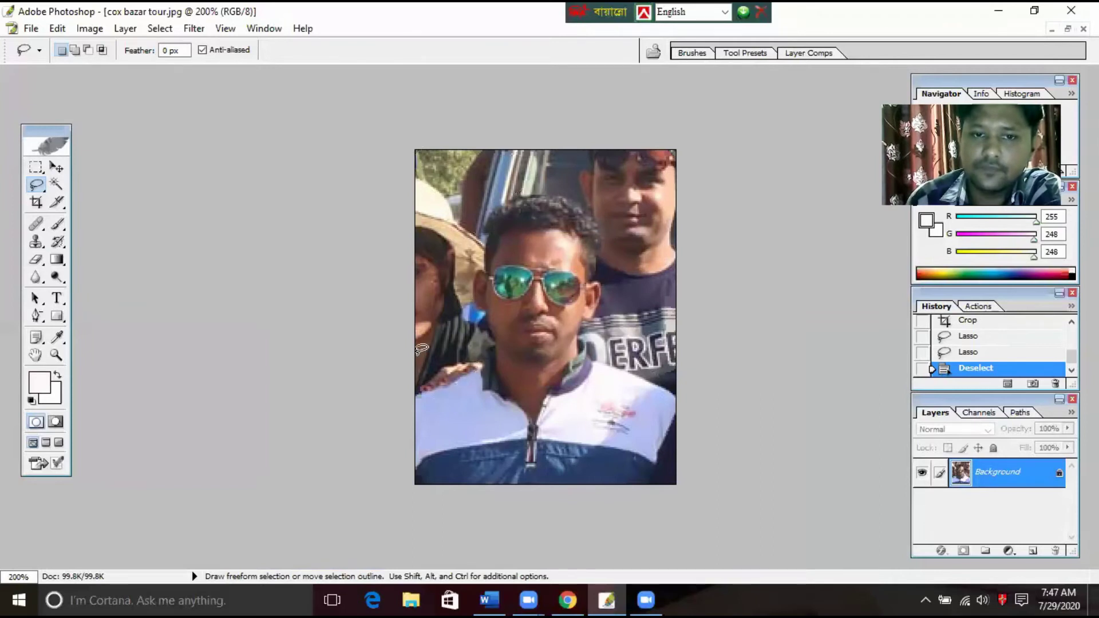
{"action": "mouse_move", "coordinate": [417, 382]}
{"action": "left_mouse_down"}
{"action": "mouse_move", "coordinate": [490, 339]}
{"action": "mouse_move", "coordinate": [489, 218]}
{"action": "mouse_move", "coordinate": [608, 254]}
{"action": "mouse_move", "coordinate": [598, 329]}
{"action": "mouse_move", "coordinate": [677, 373]}
{"action": "left_mouse_up"}
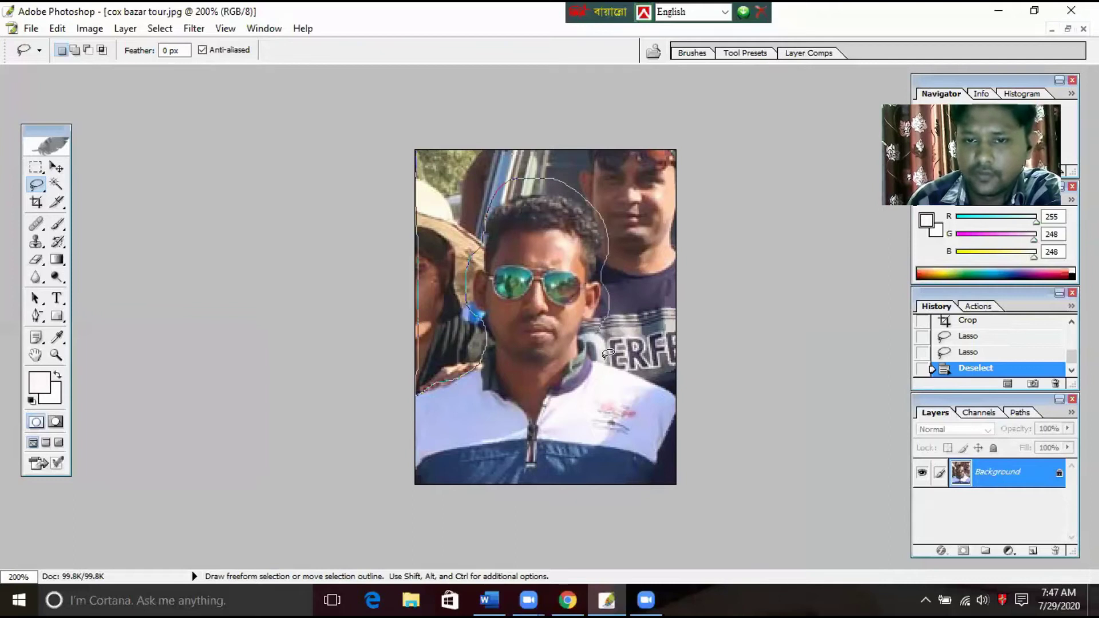
{"action": "left_click_drag", "start_coordinate": [685, 321], "coordinate": [688, 133]}
{"action": "mouse_move", "coordinate": [553, 112]}
{"action": "left_mouse_down"}
{"action": "mouse_move", "coordinate": [431, 114]}
{"action": "mouse_move", "coordinate": [406, 127]}
{"action": "mouse_move", "coordinate": [407, 165]}
{"action": "left_mouse_up"}
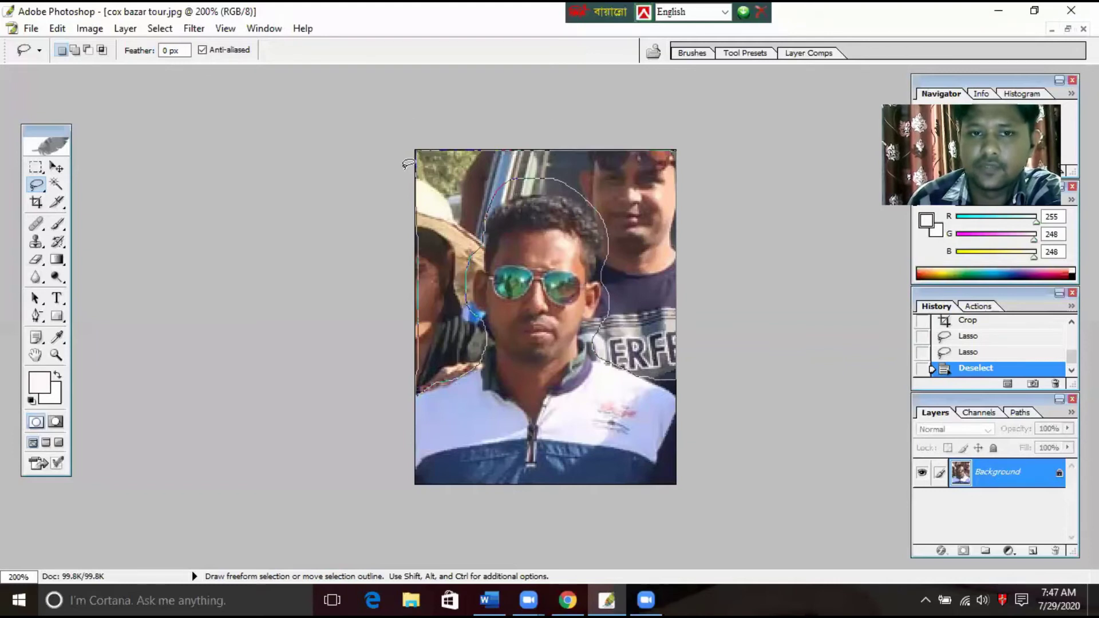
{"action": "left_click_drag", "start_coordinate": [408, 164], "coordinate": [408, 164]}
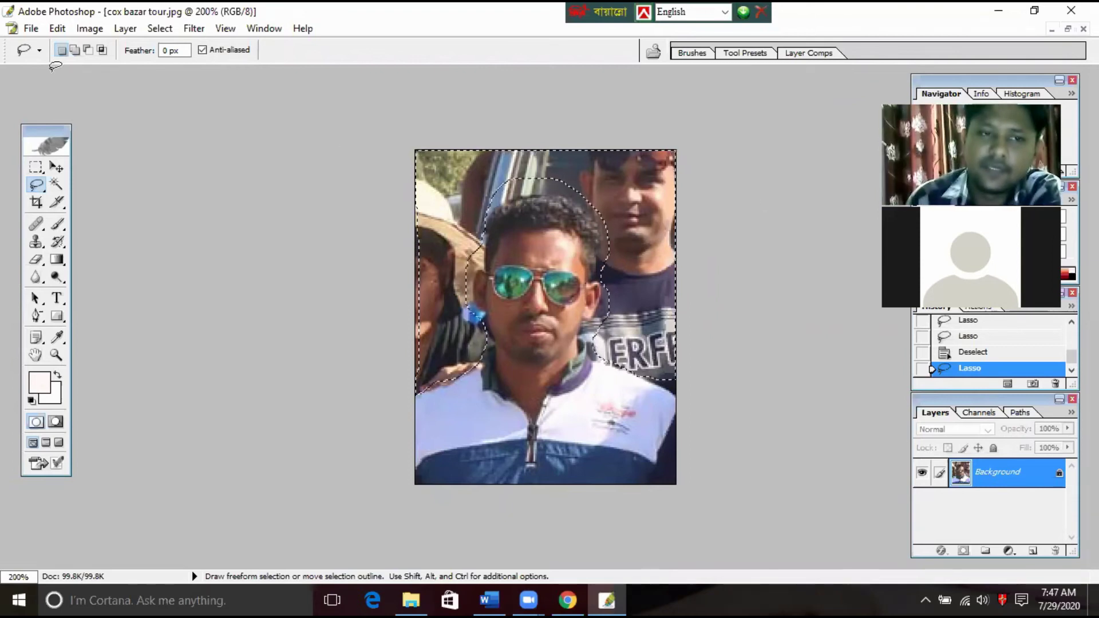
{"action": "right_click", "coordinate": [36, 184]}
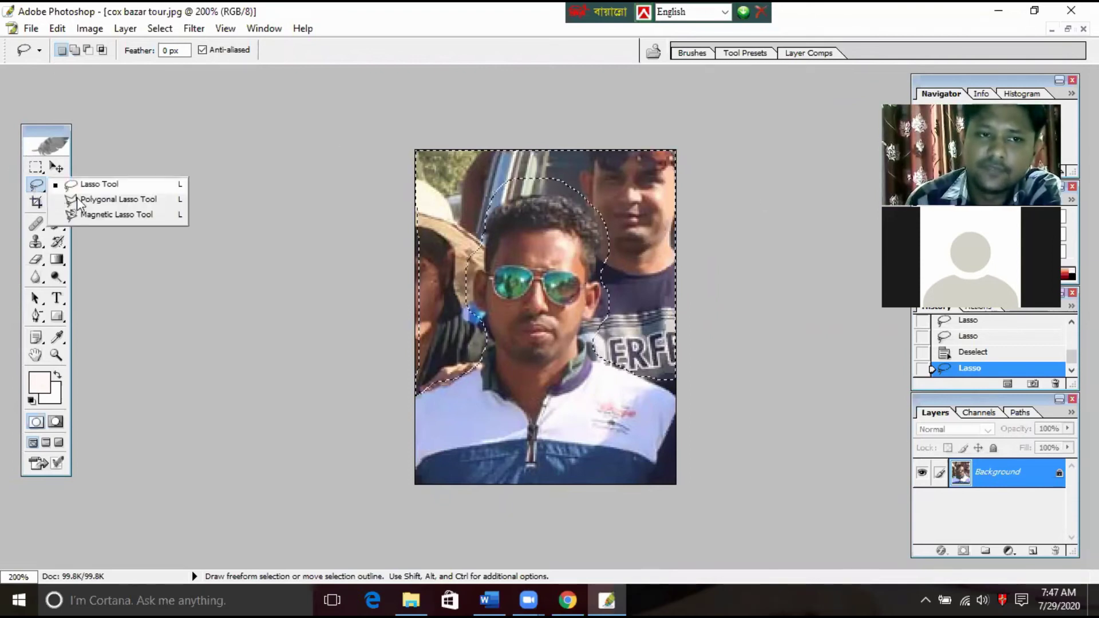
- Switch to the Polygonal Lasso tool and clear the existing selection
{"action": "left_click", "coordinate": [101, 219]}
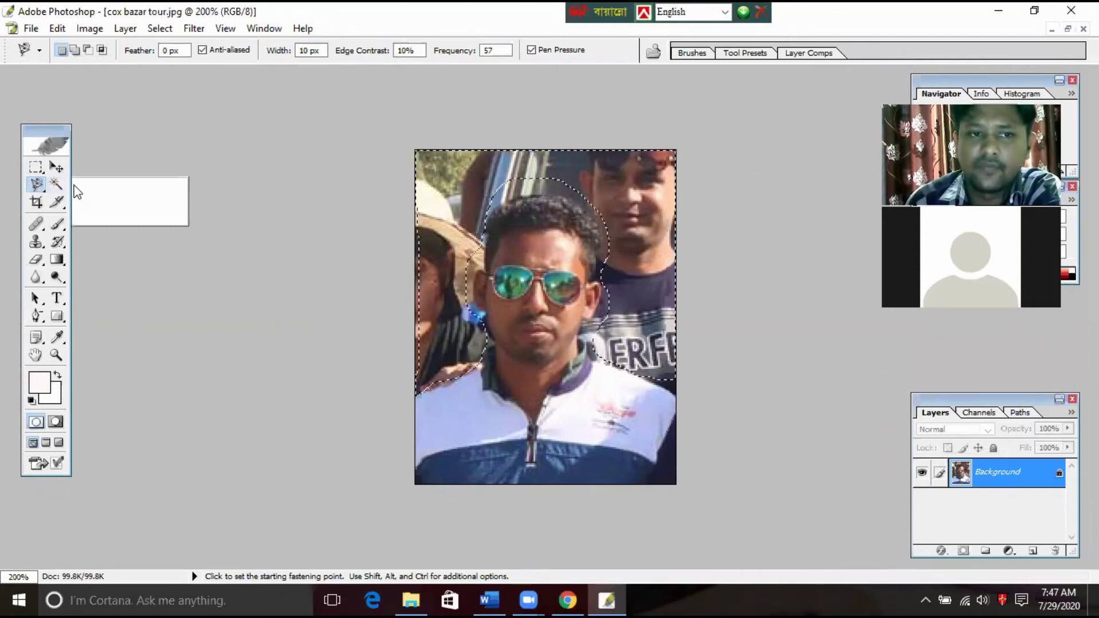
{"action": "left_click", "coordinate": [39, 186]}
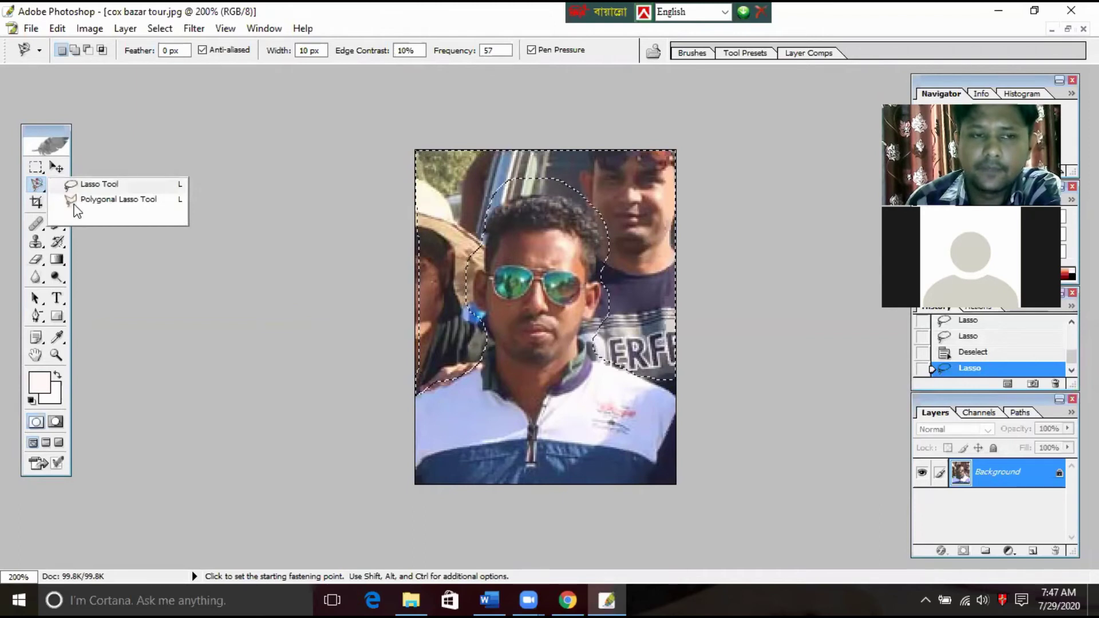
{"action": "left_click", "coordinate": [105, 201]}
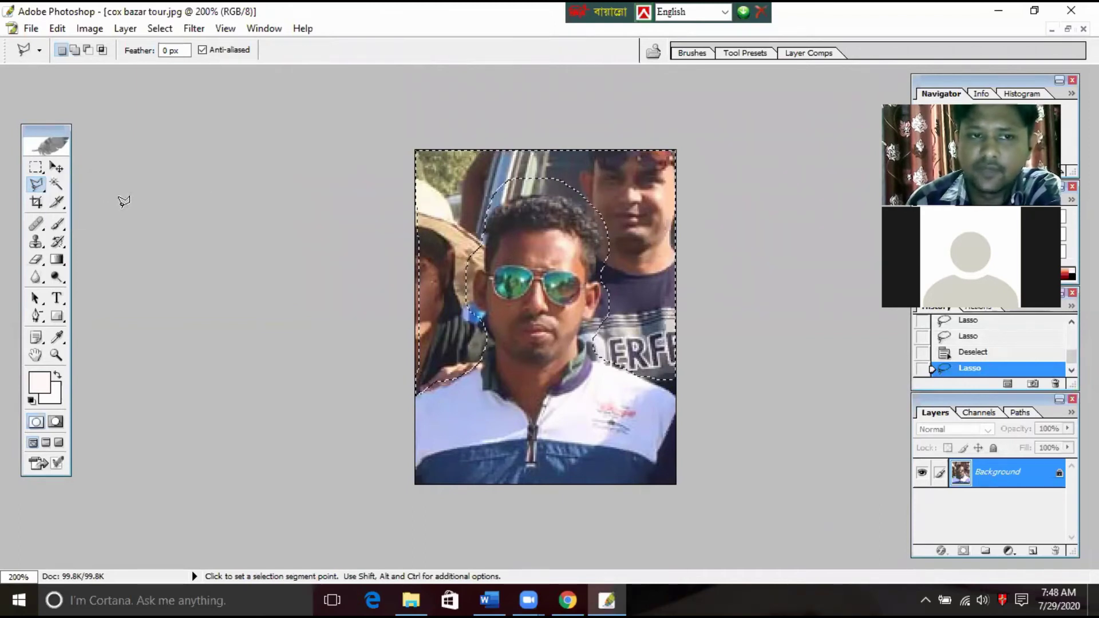
{"action": "right_click", "coordinate": [478, 178]}
{"action": "left_click", "coordinate": [516, 190]}
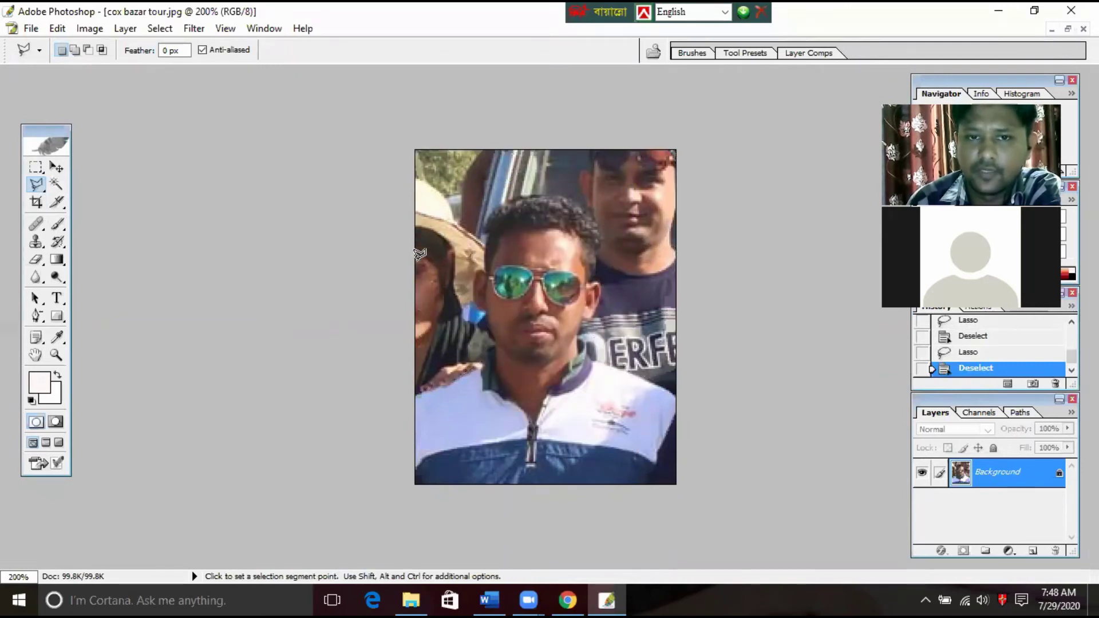
- Click points around the man's hair and shoulders to the bottom corners, closing the selection
{"action": "left_click", "coordinate": [416, 393]}
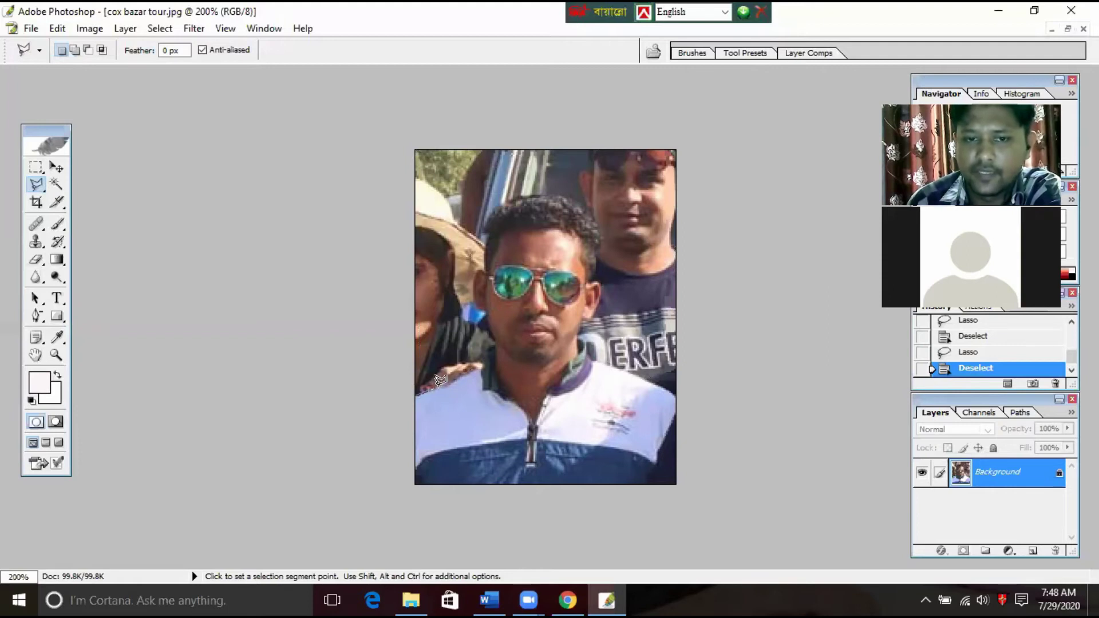
{"action": "left_click", "coordinate": [493, 341]}
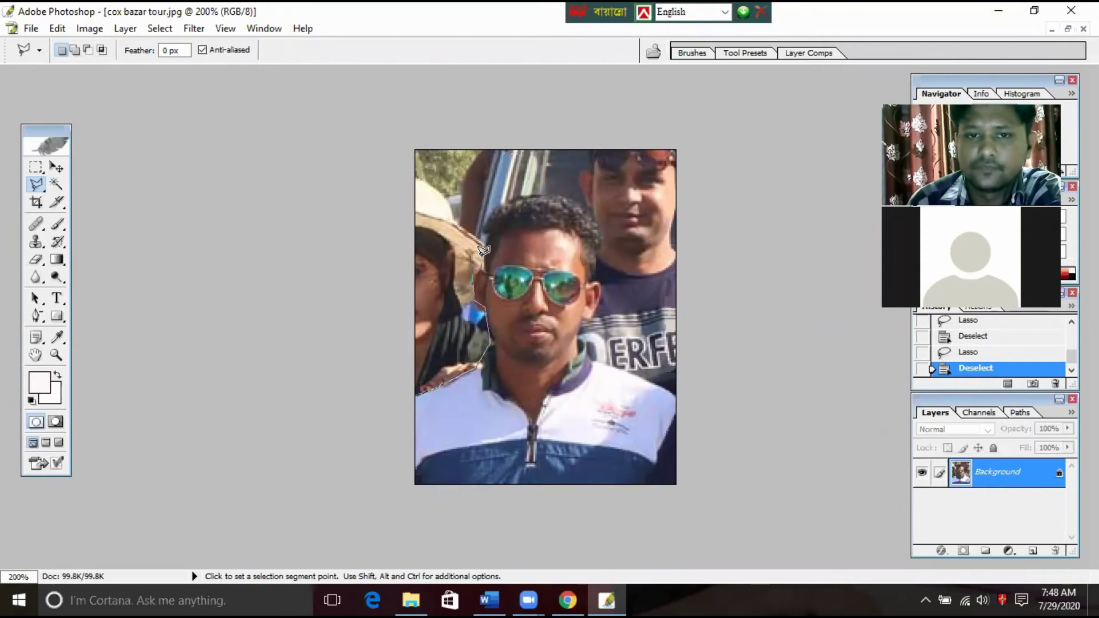
{"action": "left_click", "coordinate": [503, 202]}
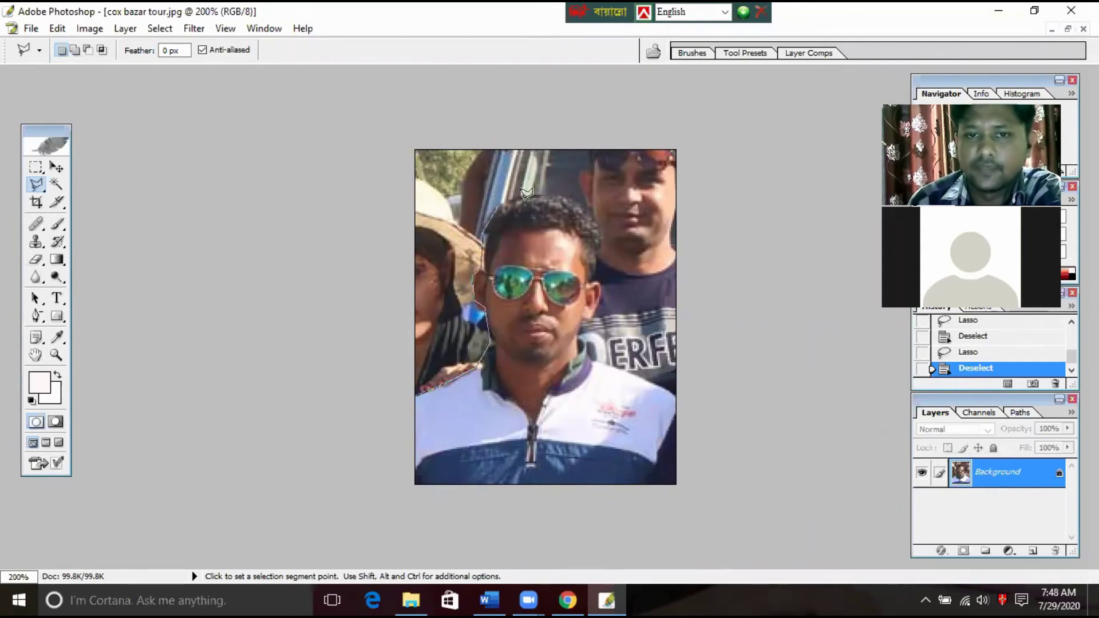
{"action": "left_click", "coordinate": [533, 193]}
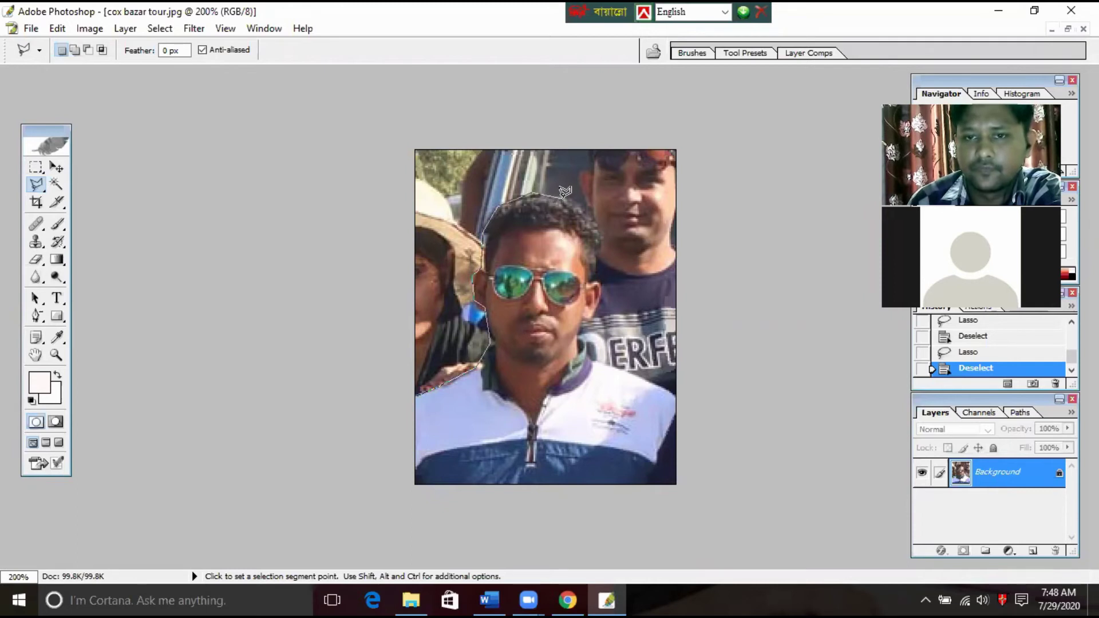
{"action": "left_click", "coordinate": [591, 209]}
{"action": "left_click", "coordinate": [604, 234]}
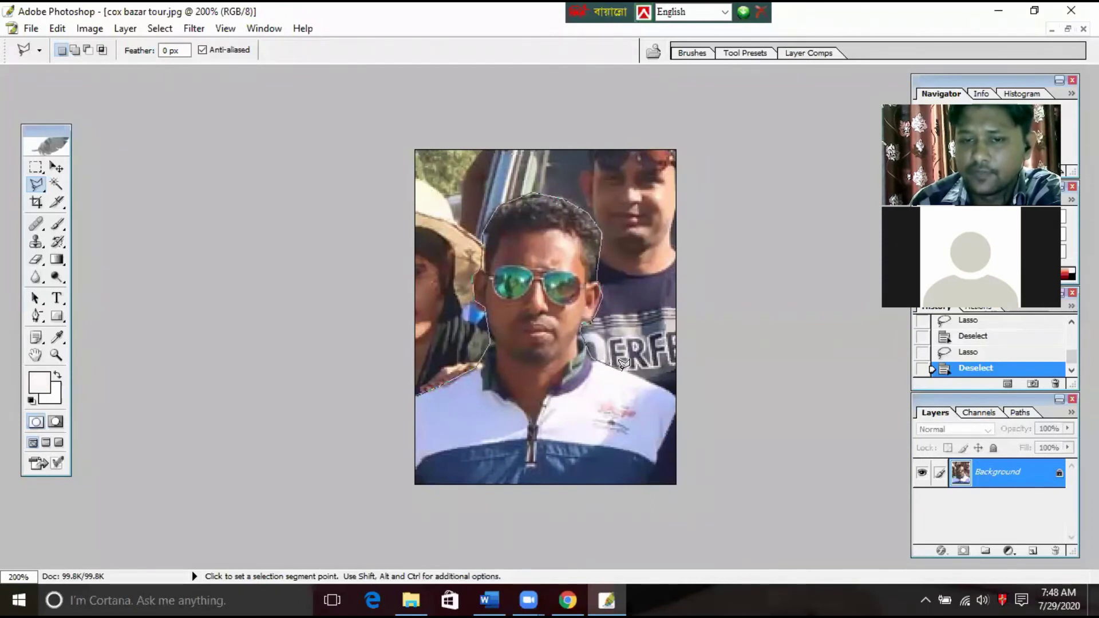
{"action": "left_click", "coordinate": [676, 391]}
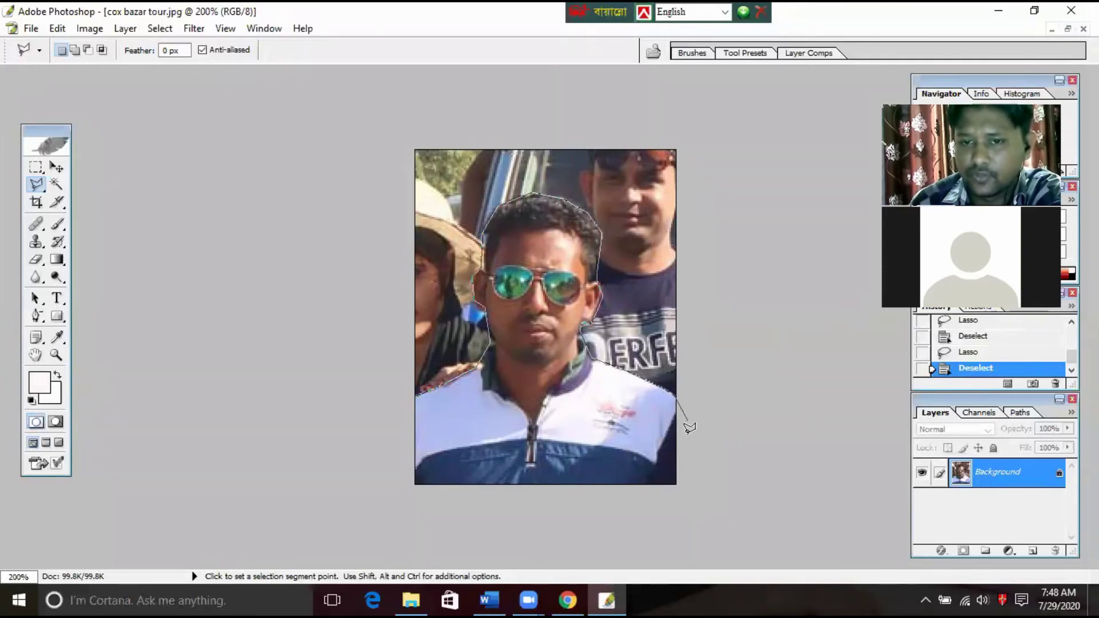
{"action": "left_click", "coordinate": [676, 486]}
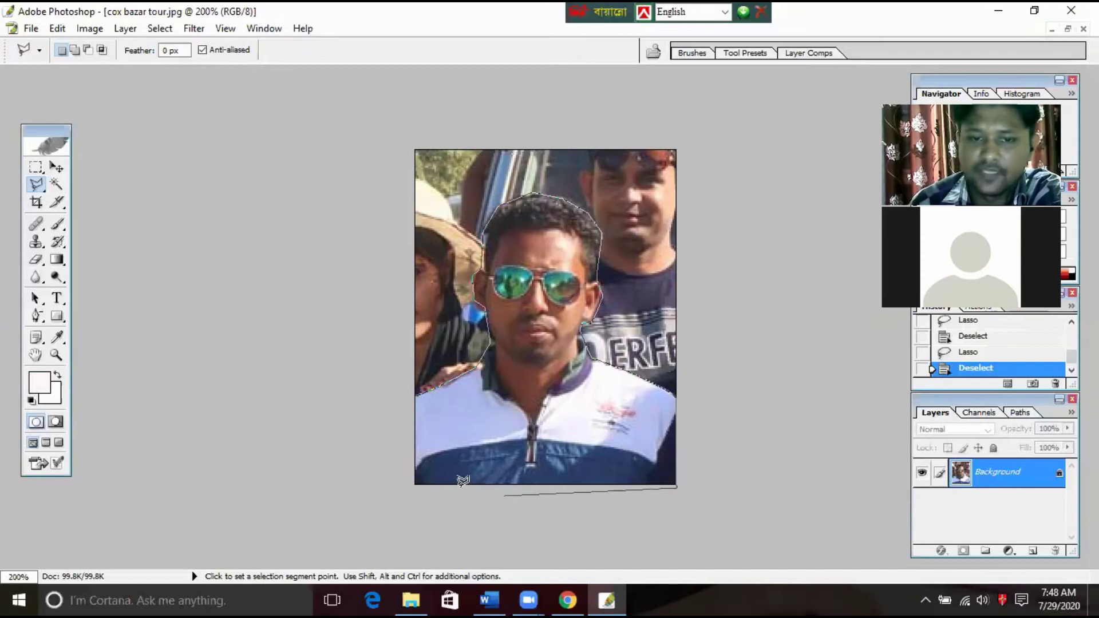
{"action": "left_click", "coordinate": [414, 483]}
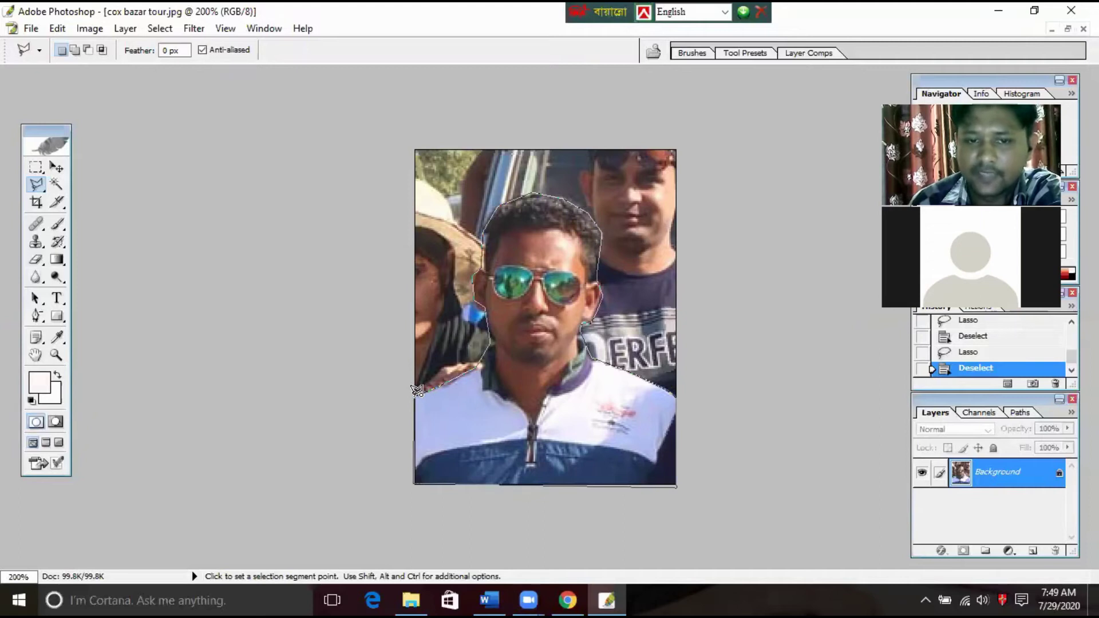
{"action": "left_click", "coordinate": [416, 391]}
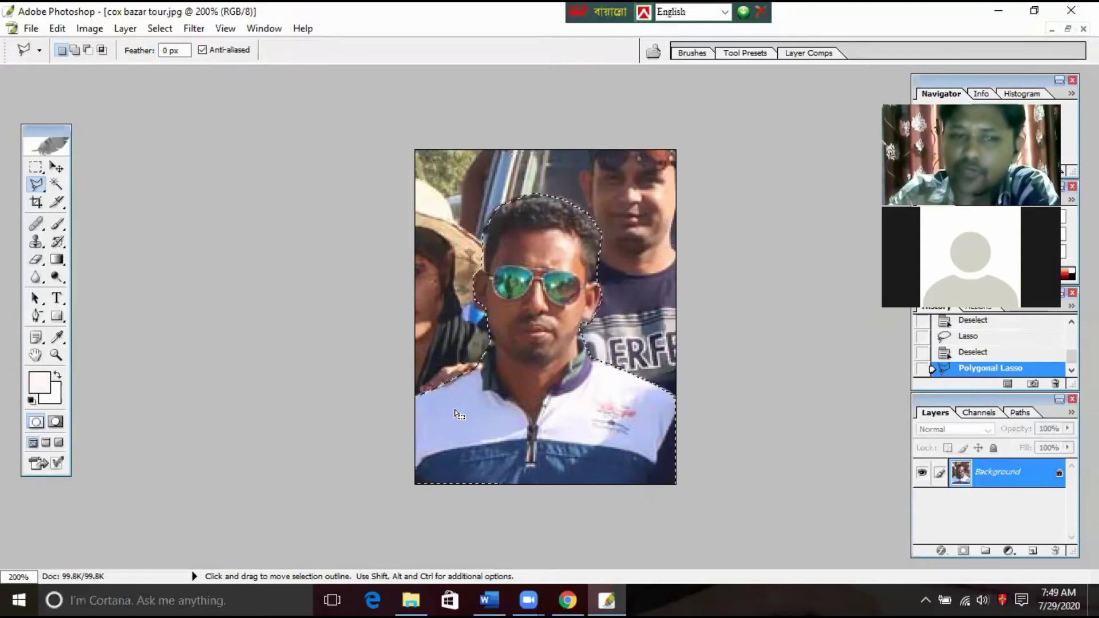
- Switch to the Magnetic Lasso and try an outline, dismissing the no-pixels warning
{"action": "right_click", "coordinate": [47, 189]}
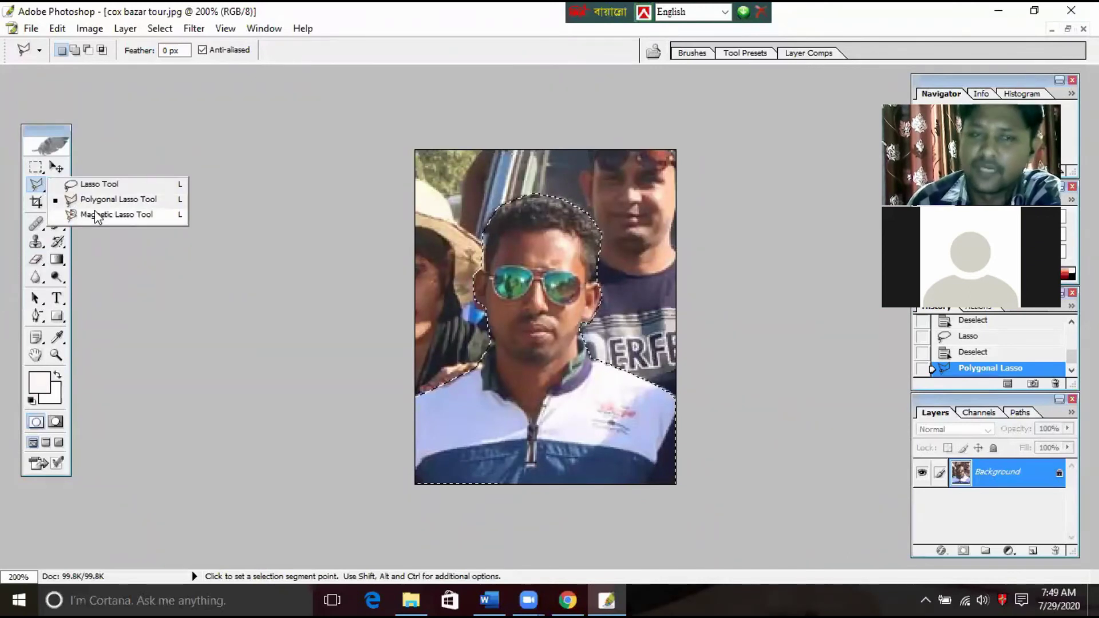
{"action": "left_click", "coordinate": [96, 215]}
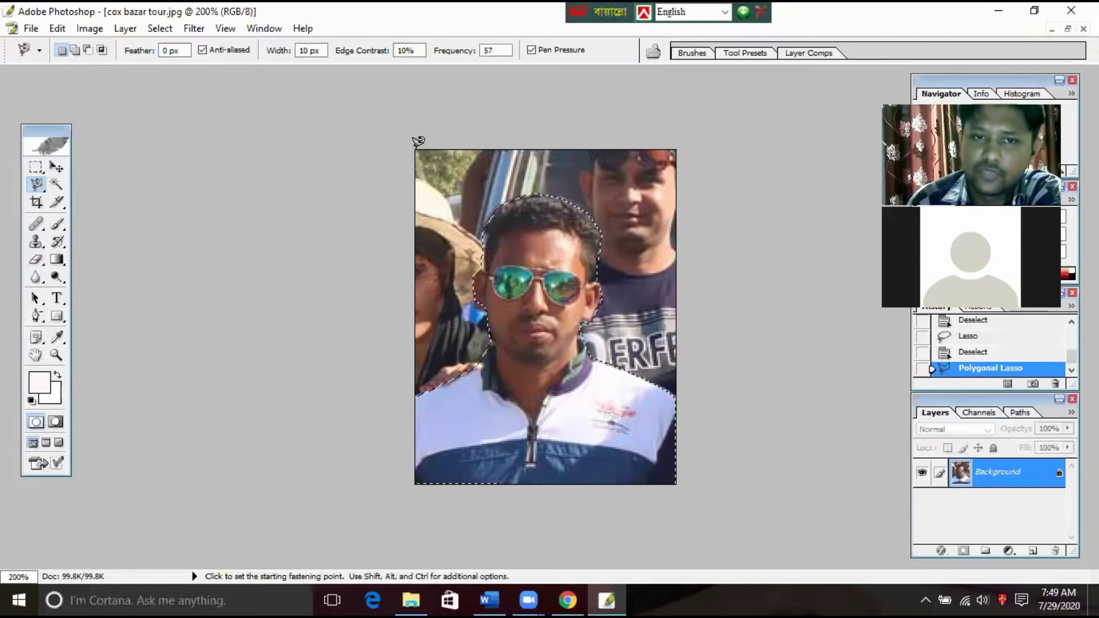
{"action": "left_click", "coordinate": [420, 370]}
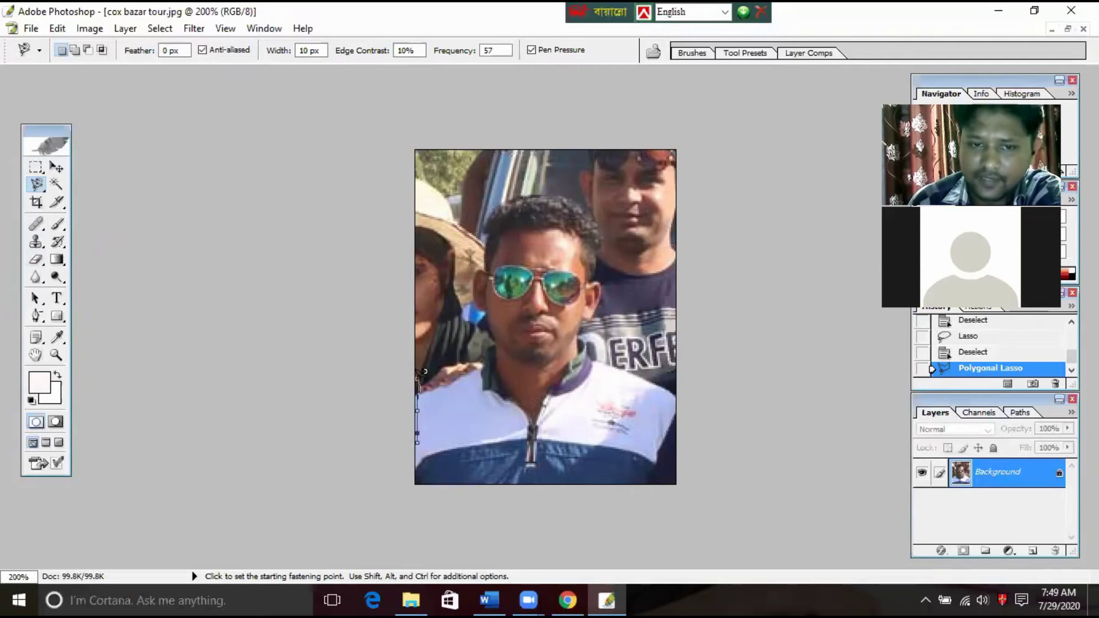
{"action": "left_click", "coordinate": [424, 371]}
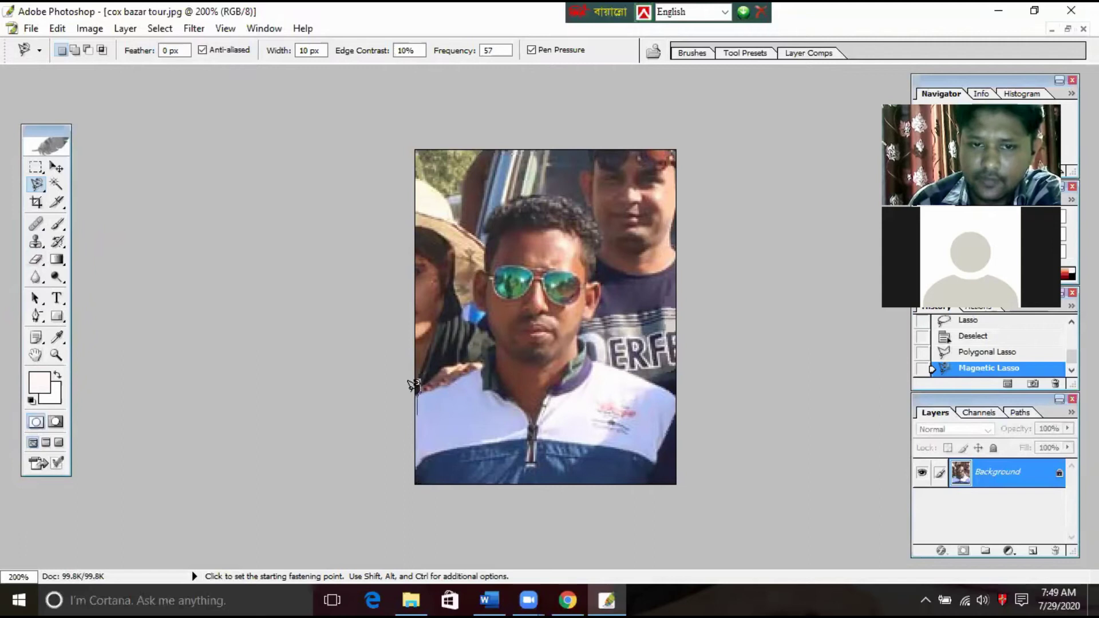
{"action": "double_click", "coordinate": [416, 382]}
{"action": "left_click", "coordinate": [514, 237]}
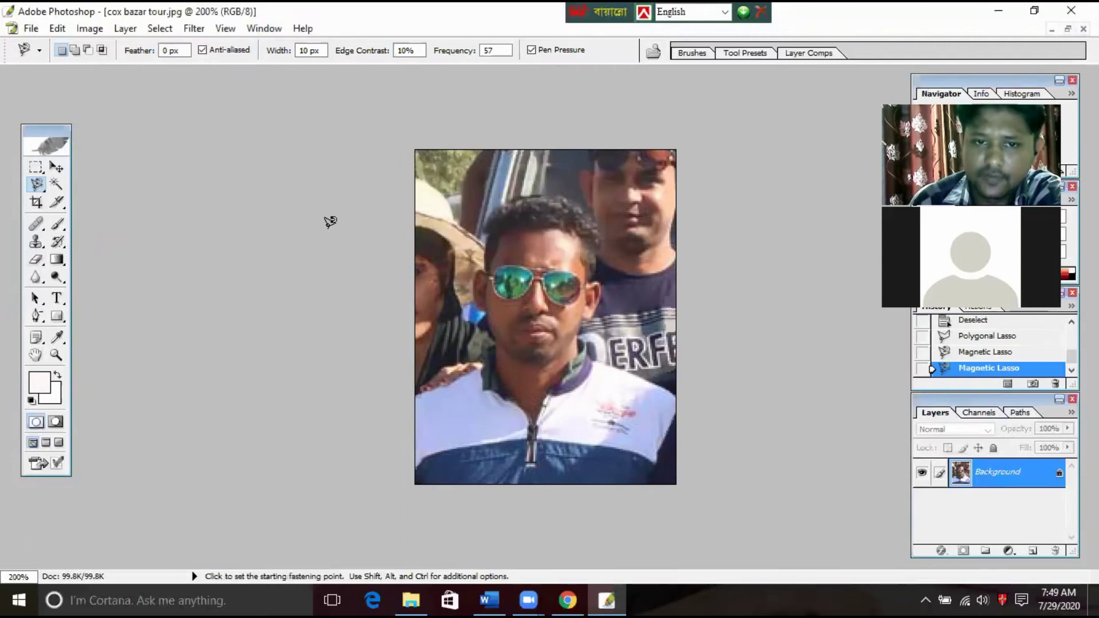
- Trace a magnetic outline around the people, then deselect the poor result
{"action": "left_click_drag", "start_coordinate": [36, 184], "coordinate": [69, 198]}
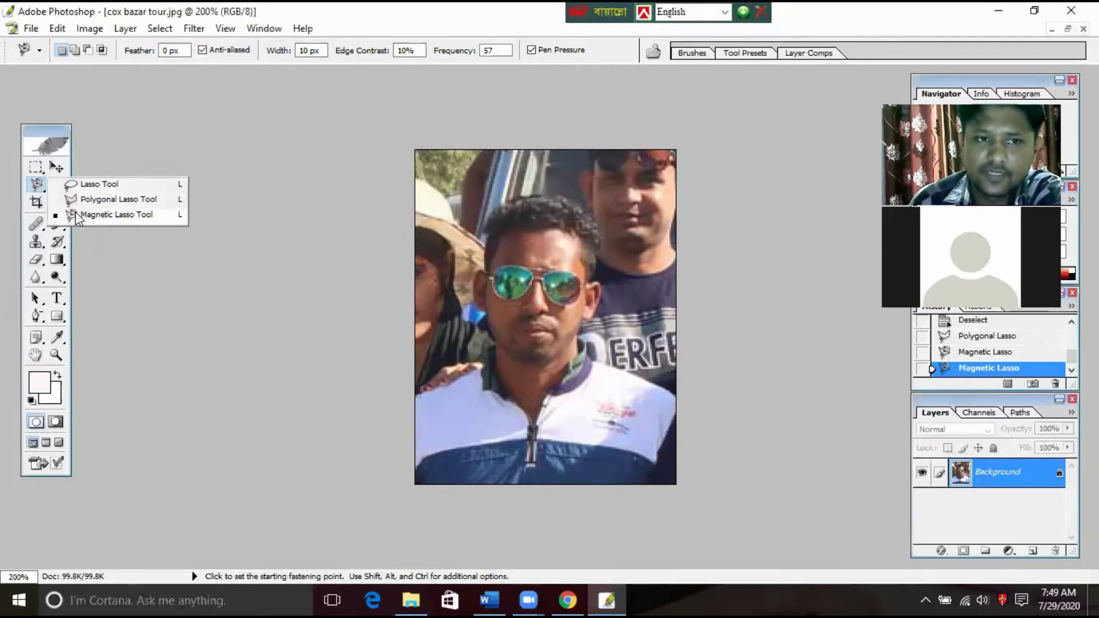
{"action": "left_click", "coordinate": [81, 214]}
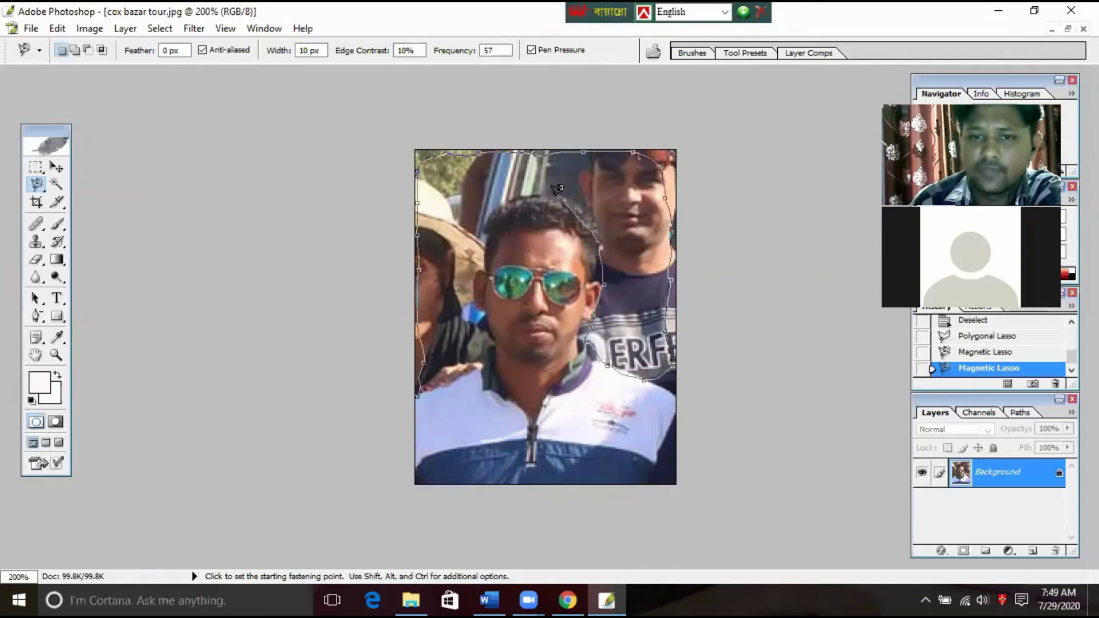
{"action": "left_click", "coordinate": [418, 391]}
{"action": "right_click", "coordinate": [481, 299]}
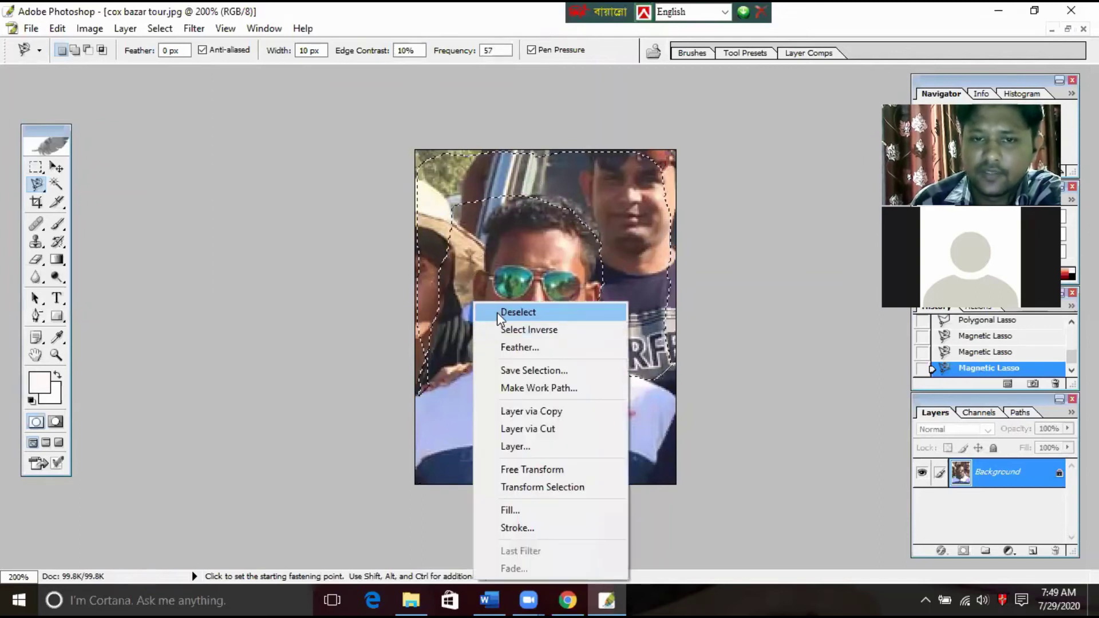
{"action": "left_click", "coordinate": [497, 312]}
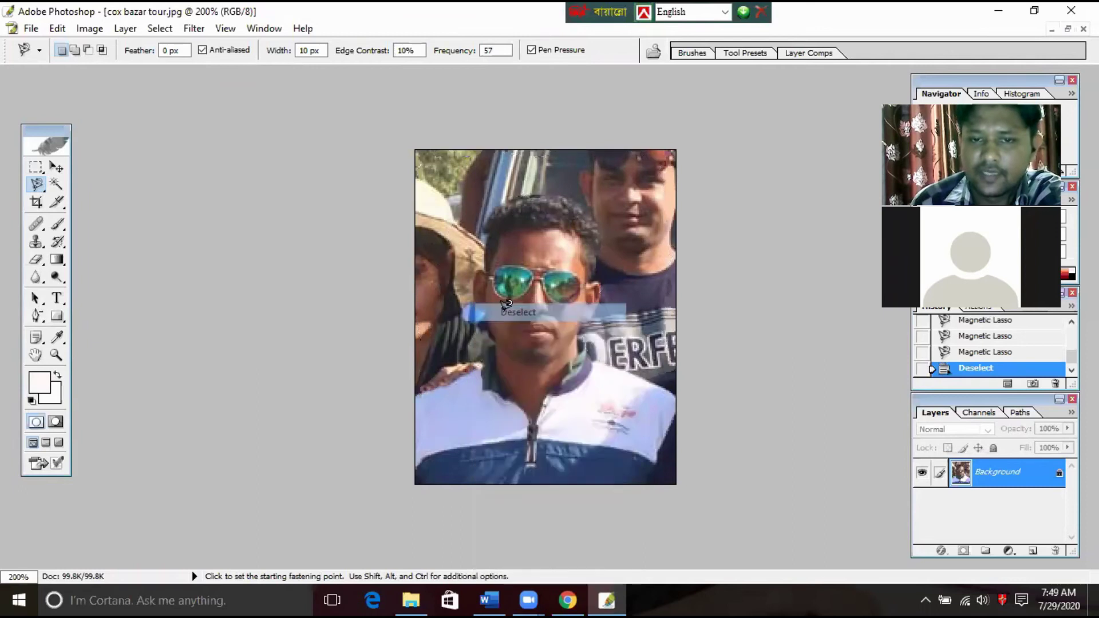
- Trace a fresh magnetic outline around the man, then deselect it
{"action": "left_click", "coordinate": [417, 395]}
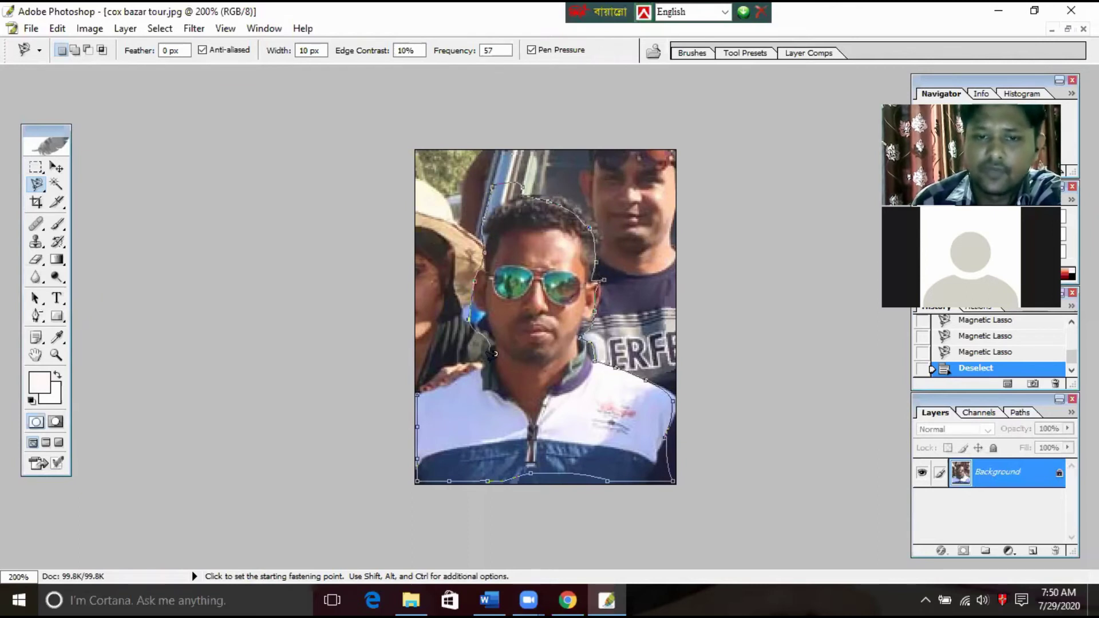
{"action": "left_click", "coordinate": [422, 385]}
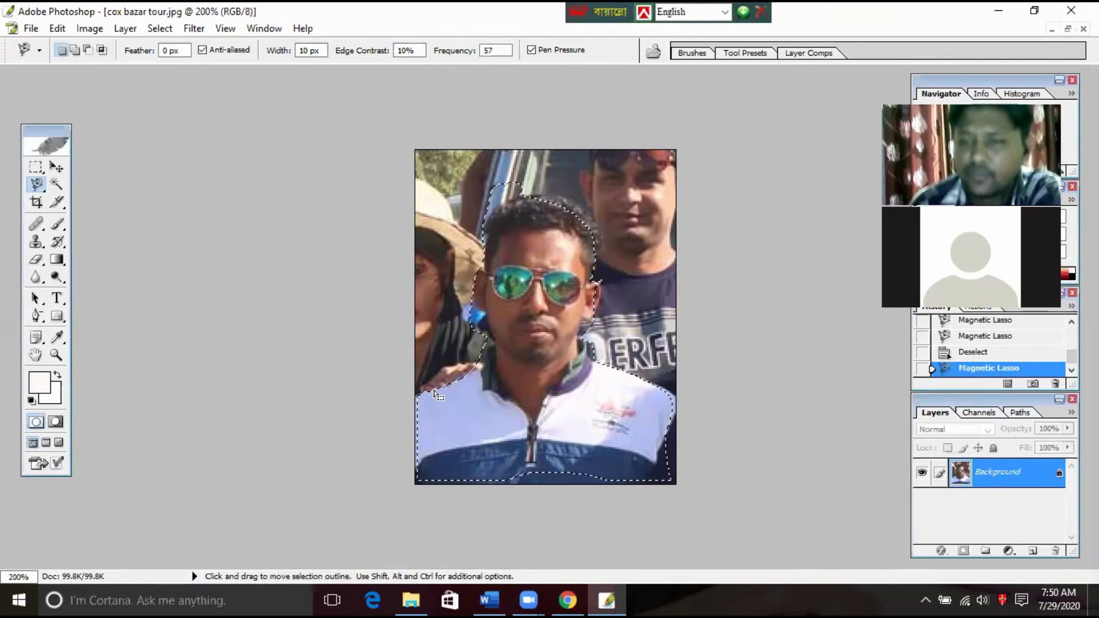
{"action": "right_click", "coordinate": [577, 338]}
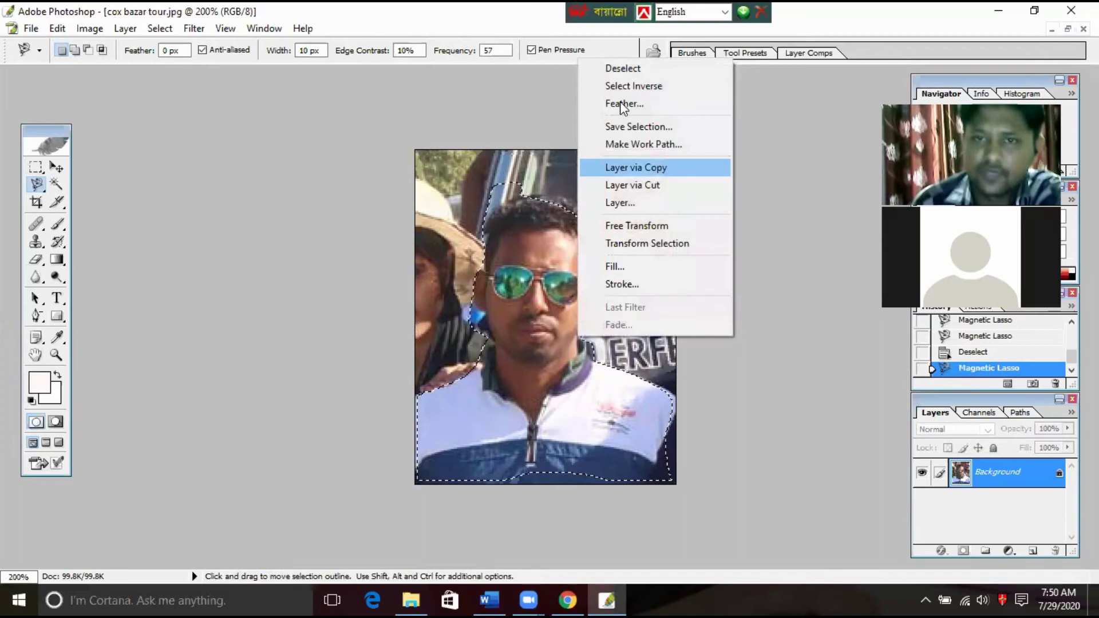
{"action": "left_click", "coordinate": [623, 68]}
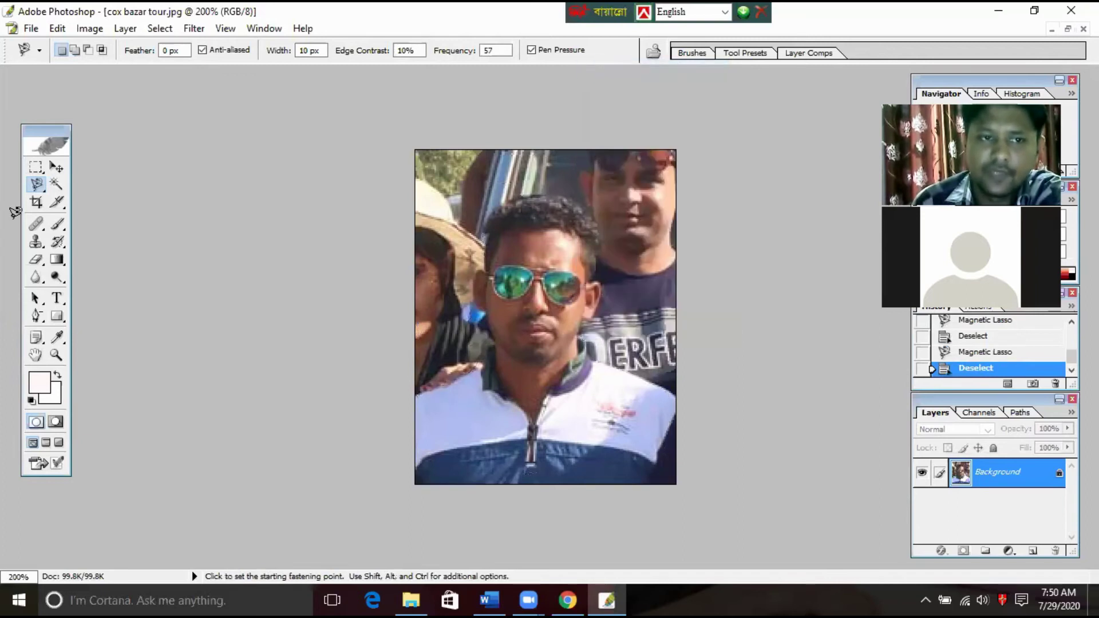
- With the Polygonal Lasso, outline the man from the bottom-left corner and close the loop
{"action": "right_click", "coordinate": [36, 184]}
{"action": "left_click", "coordinate": [98, 199]}
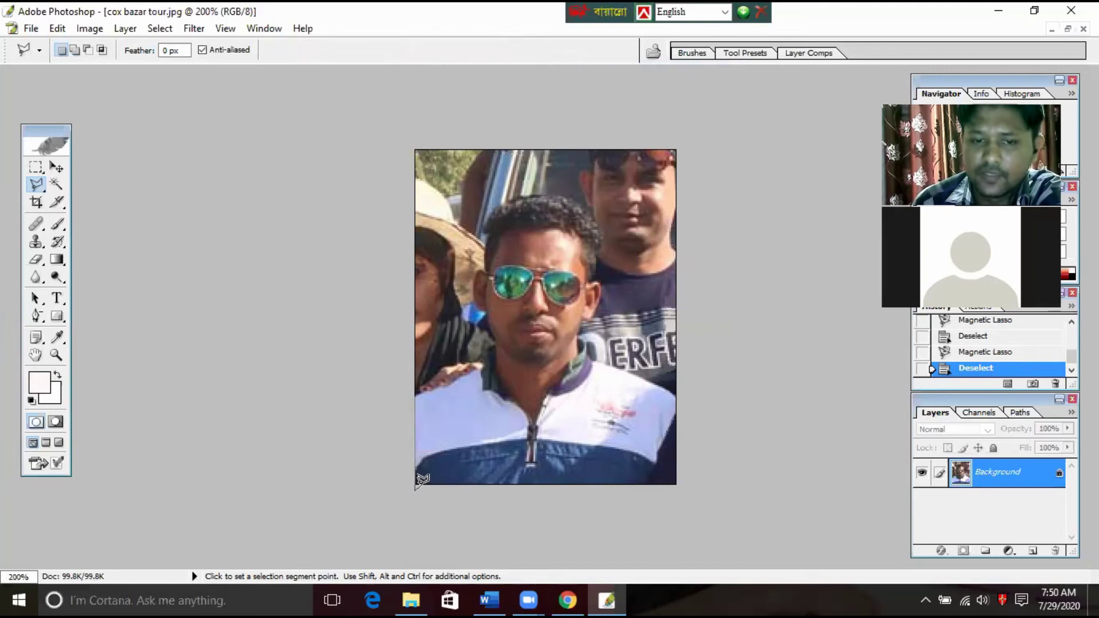
{"action": "left_click", "coordinate": [415, 404]}
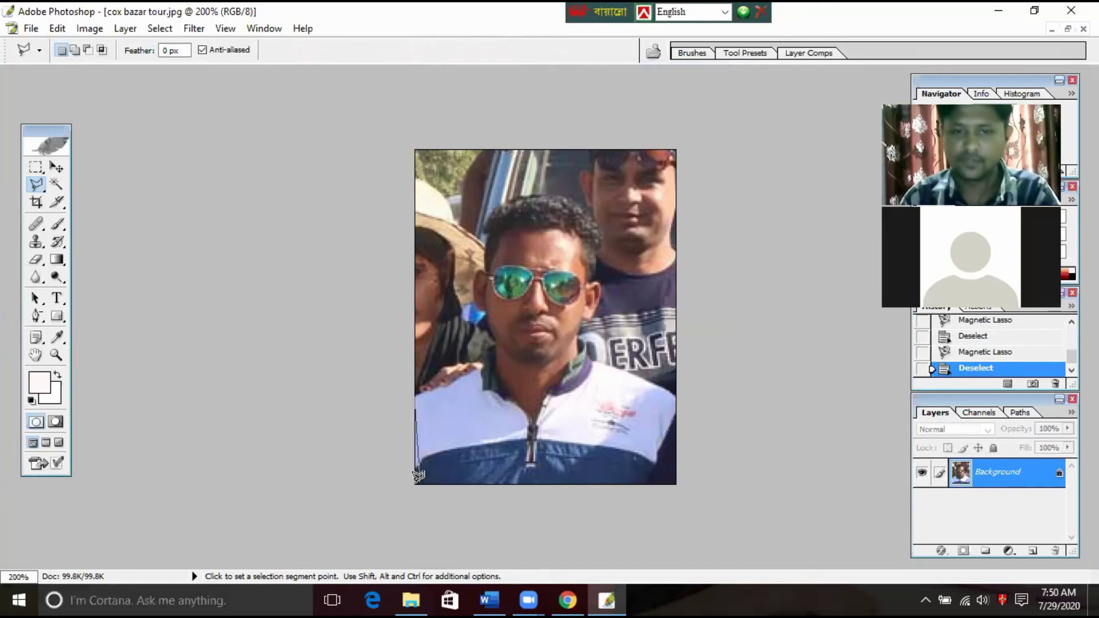
{"action": "key", "text": "Escape"}
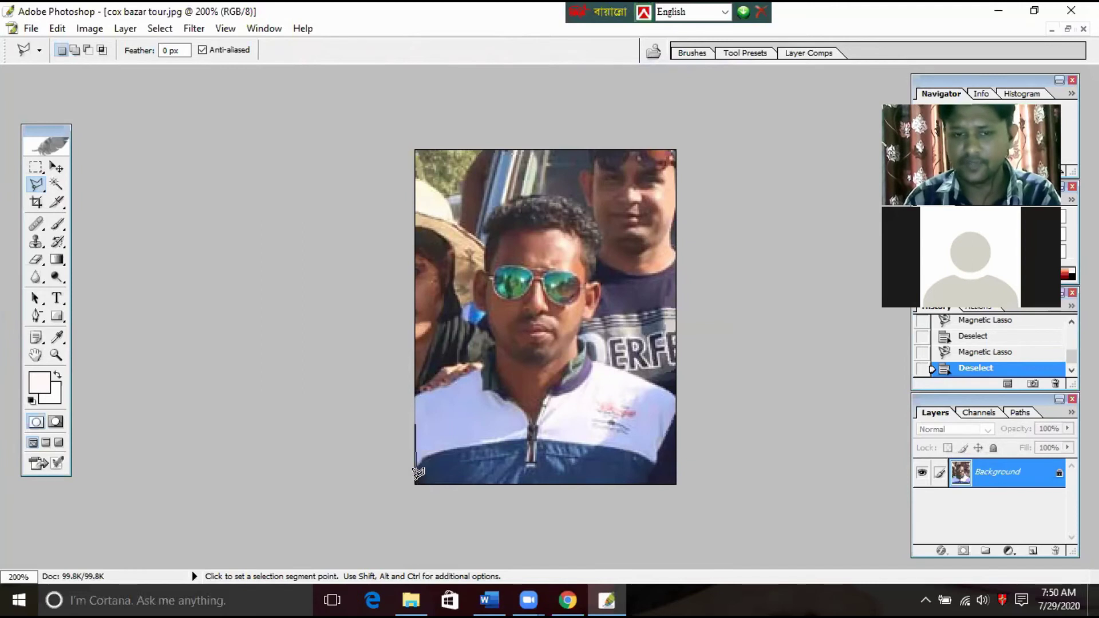
{"action": "left_click", "coordinate": [417, 479]}
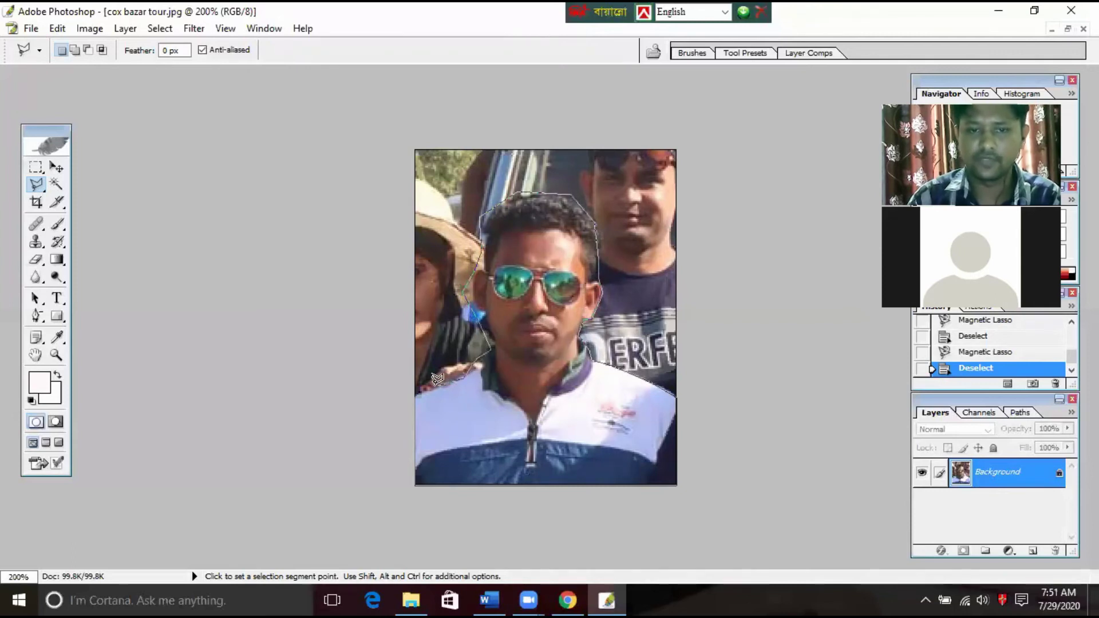
{"action": "left_click", "coordinate": [416, 484]}
{"action": "double_click", "coordinate": [676, 485]}
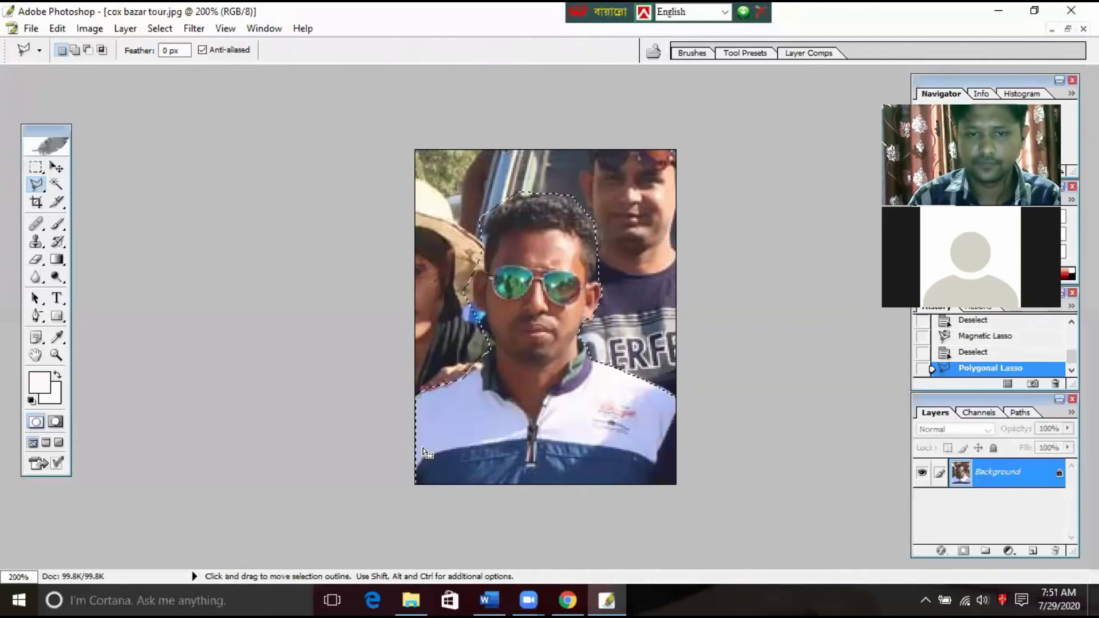
- Invert the selection to the background, try a pale Solid Color fill layer, then undo it
{"action": "right_click", "coordinate": [519, 328]}
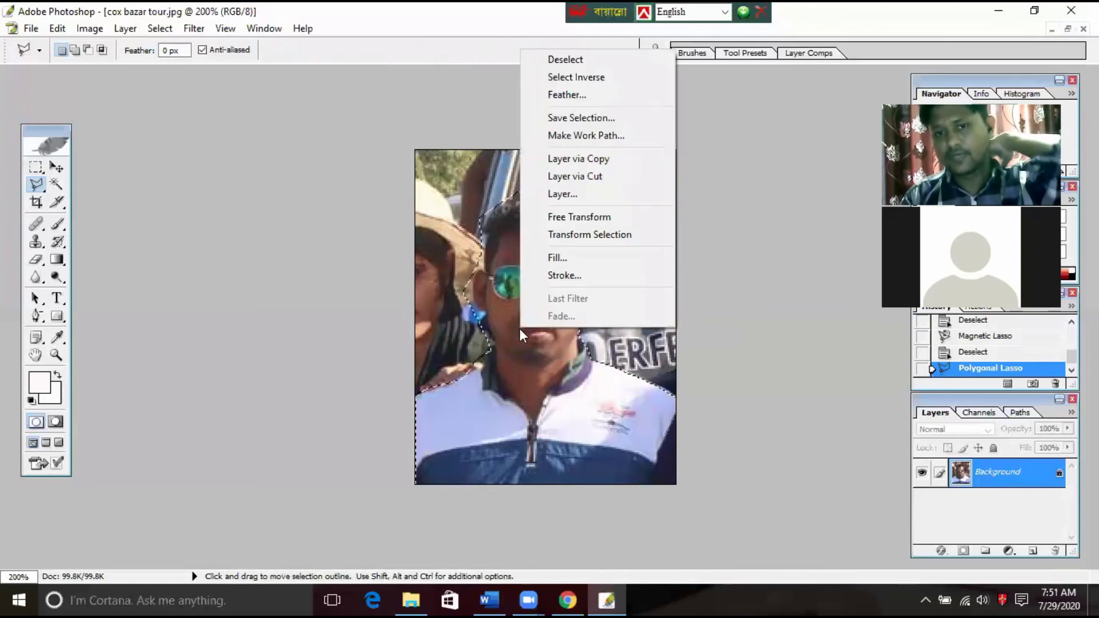
{"action": "left_click", "coordinate": [557, 77]}
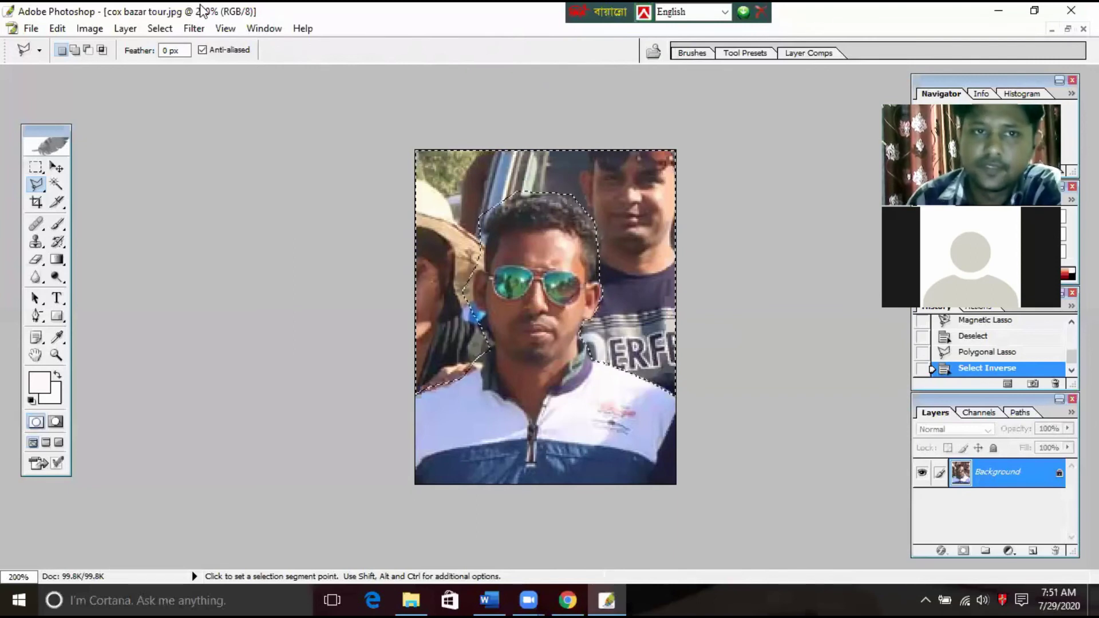
{"action": "left_click", "coordinate": [193, 28]}
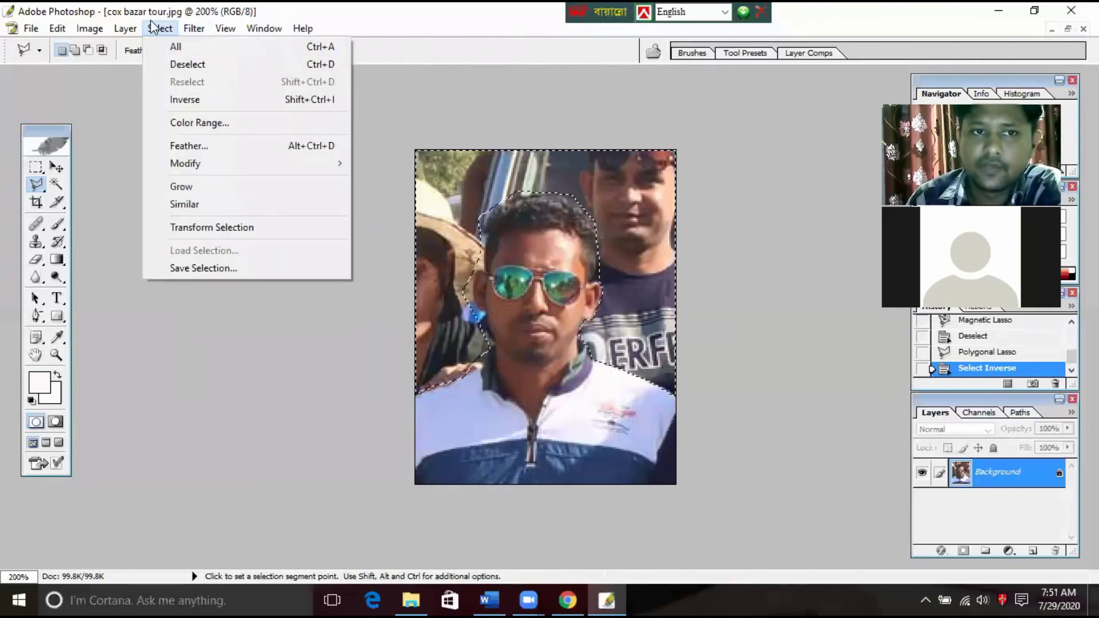
{"action": "mouse_move", "coordinate": [166, 146]}
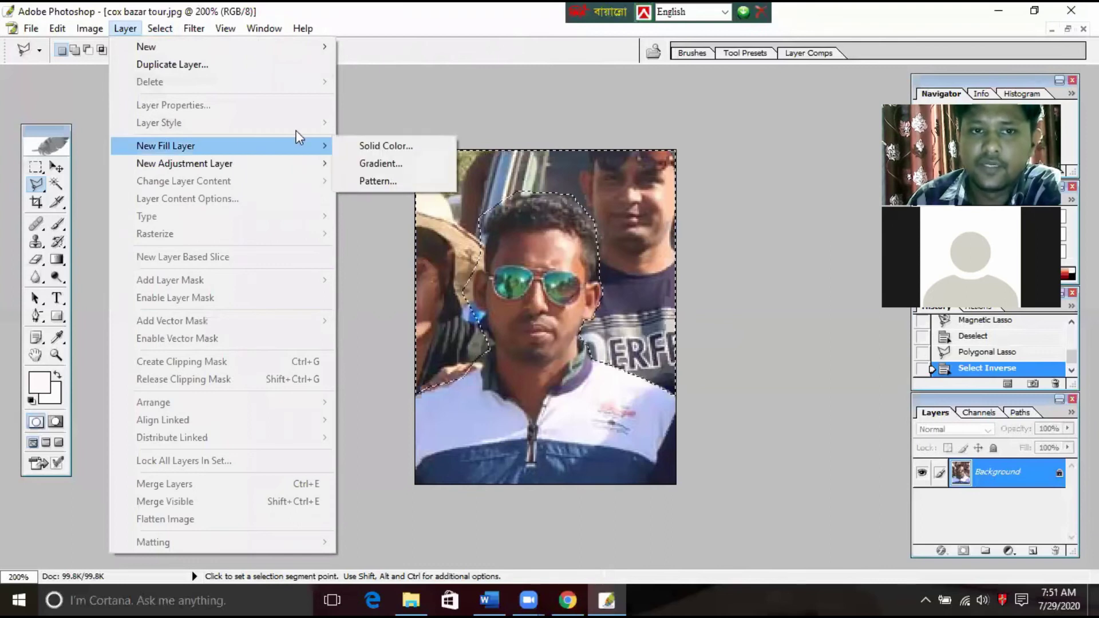
{"action": "left_click", "coordinate": [370, 147]}
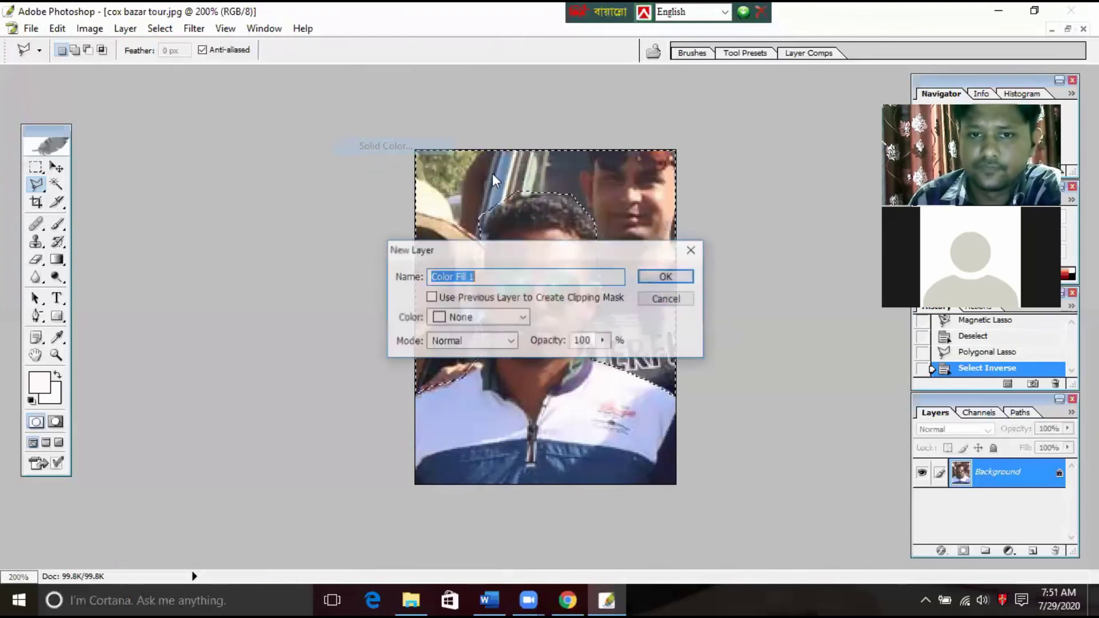
{"action": "left_click", "coordinate": [682, 281]}
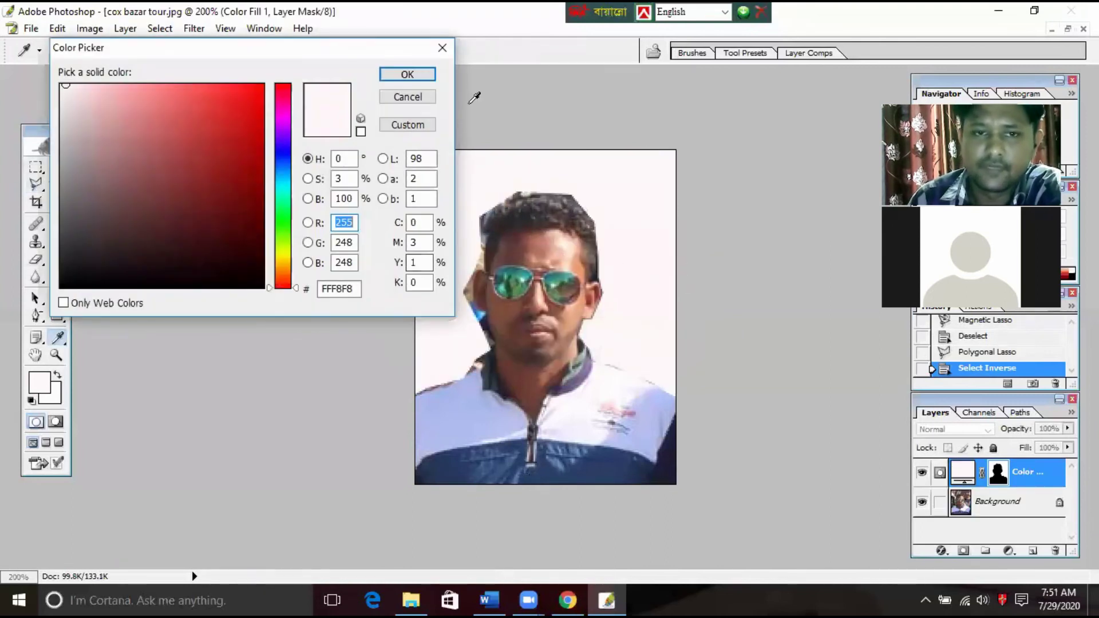
{"action": "left_click", "coordinate": [424, 82]}
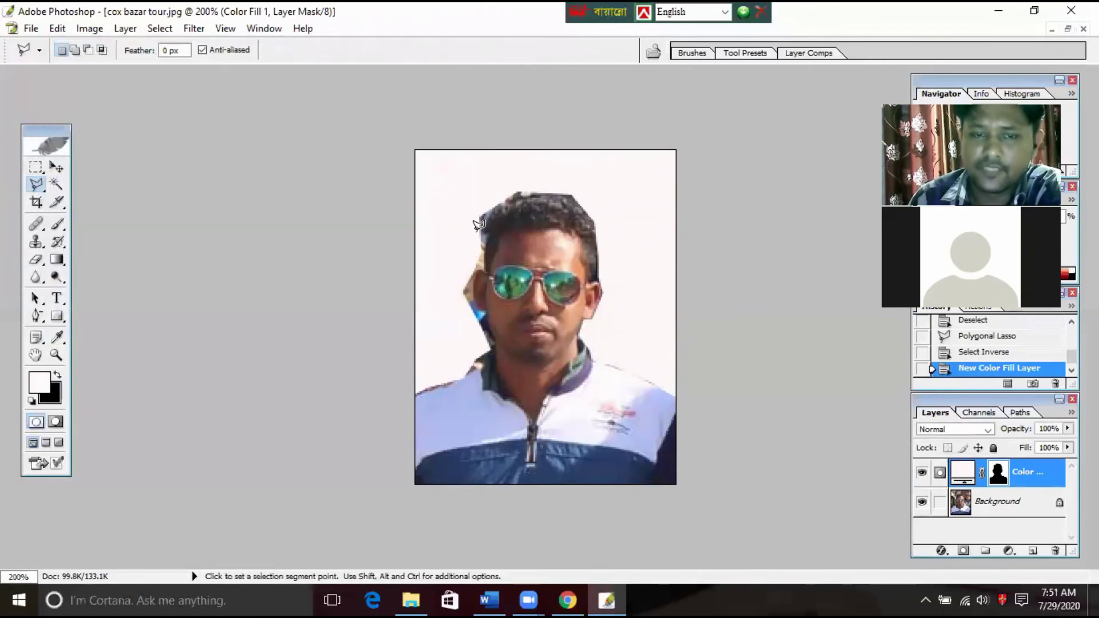
{"action": "key", "text": "ctrl+z"}
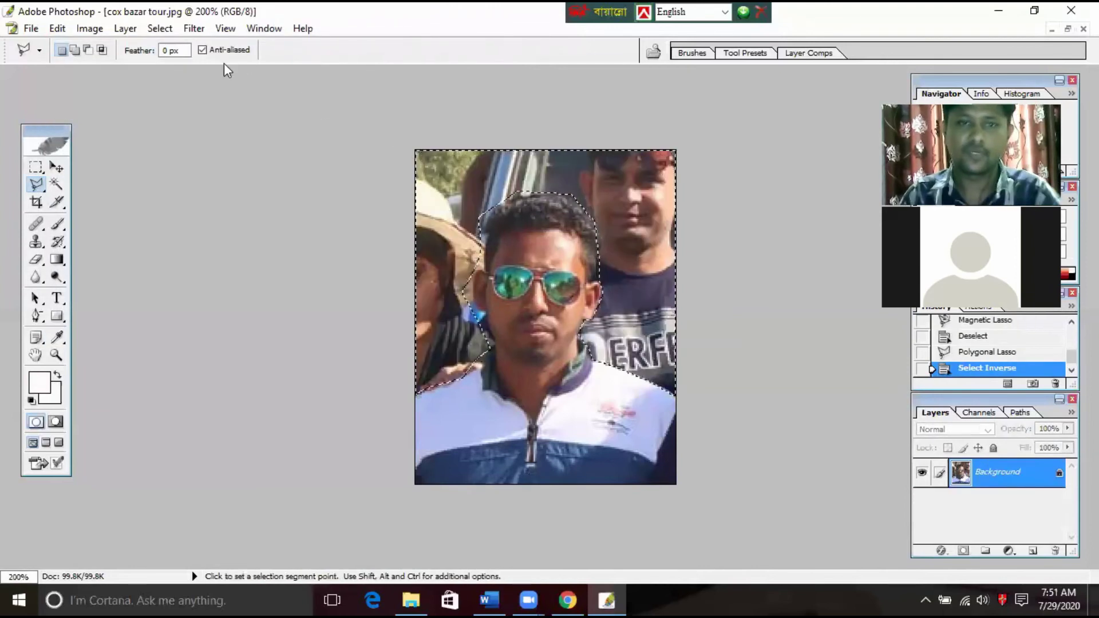
- Fill the background with a saturated blue-violet Solid Color fill layer
{"action": "left_click", "coordinate": [125, 28]}
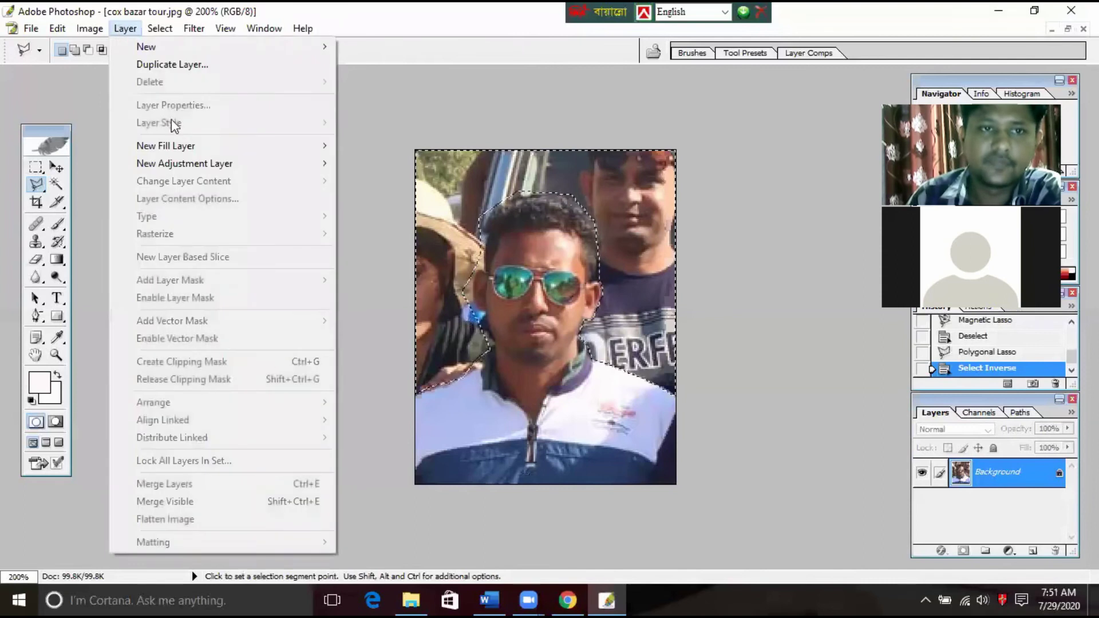
{"action": "left_click", "coordinate": [375, 146]}
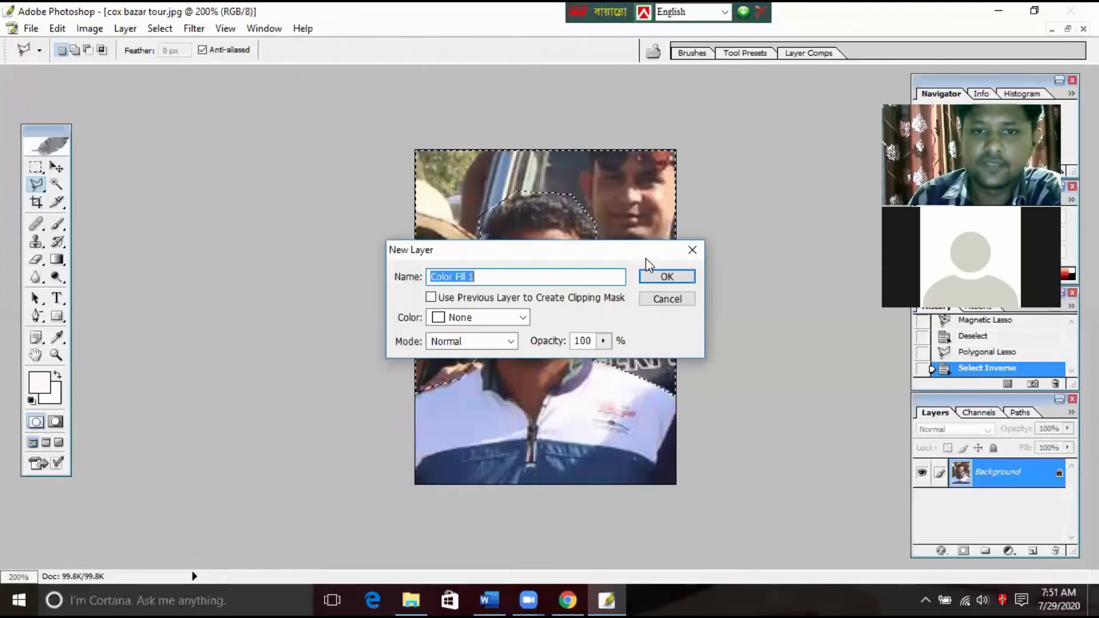
{"action": "left_click", "coordinate": [664, 277]}
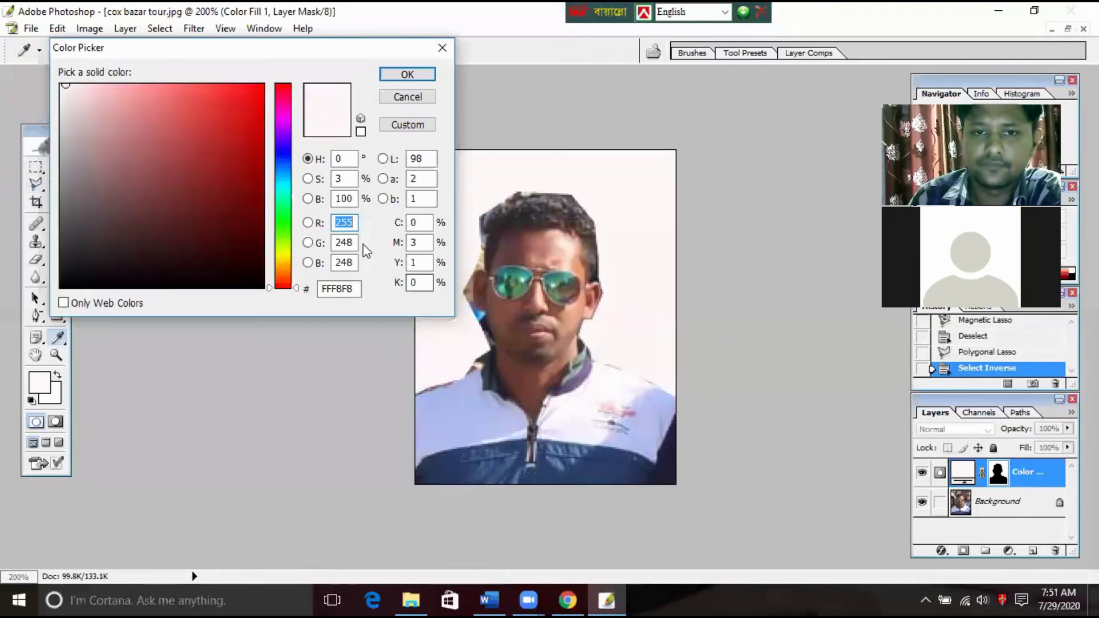
{"action": "left_click", "coordinate": [282, 142]}
{"action": "left_click", "coordinate": [210, 106]}
{"action": "left_click", "coordinate": [407, 74]}
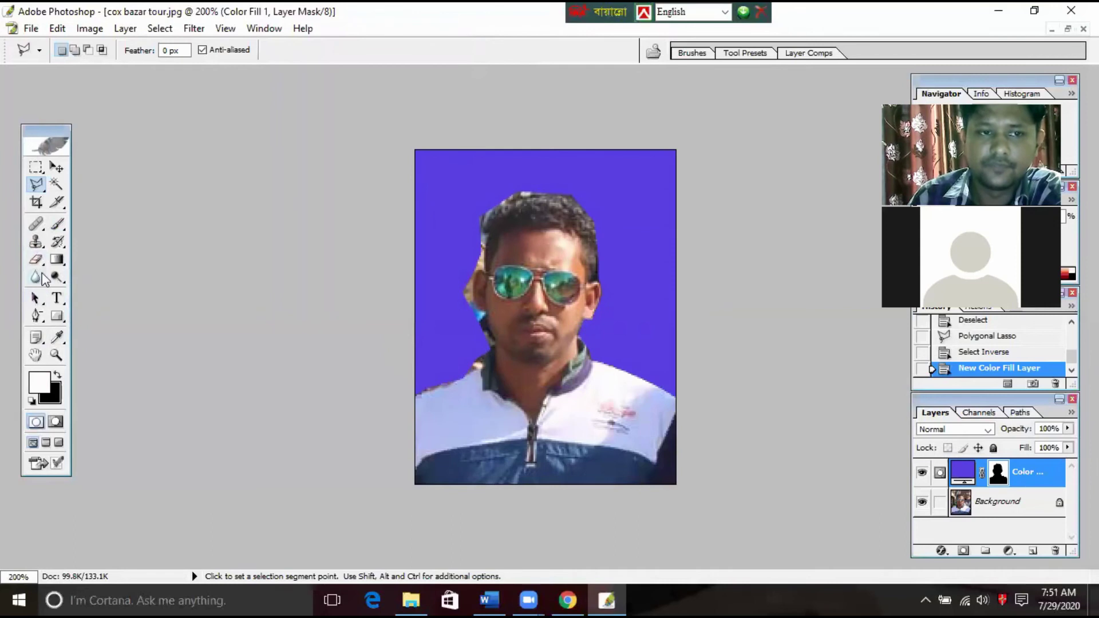
{"action": "left_click", "coordinate": [57, 224]}
- Brush the Color Fill 1 mask with a 13-px brush over leftover background near the ear
{"action": "left_click", "coordinate": [90, 226]}
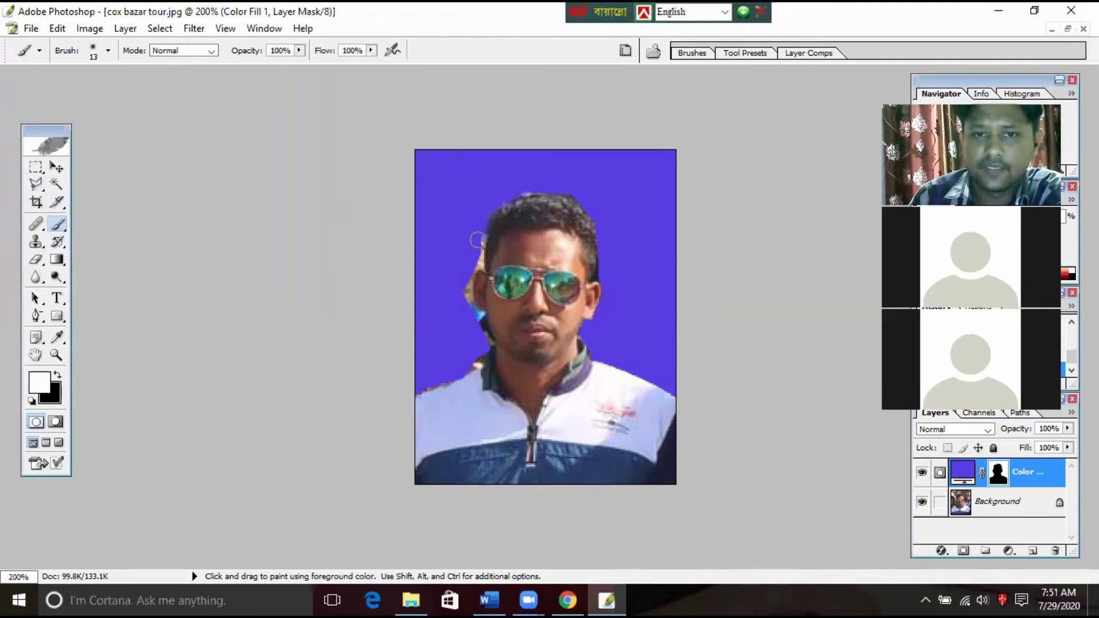
{"action": "left_click_drag", "start_coordinate": [470, 270], "coordinate": [464, 294]}
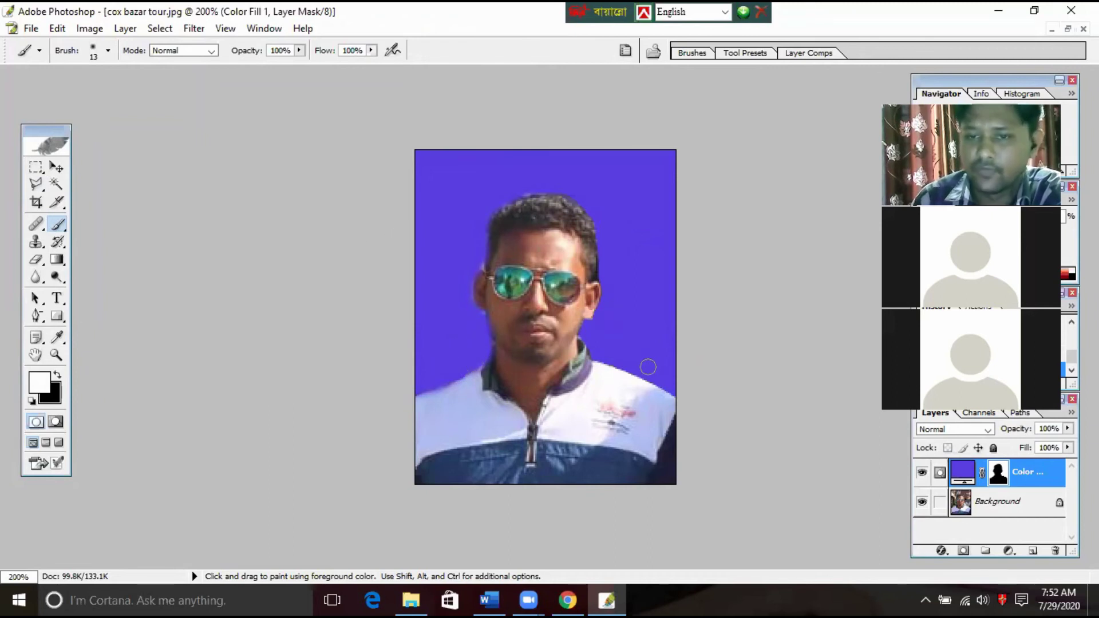
{"action": "left_click", "coordinate": [31, 28]}
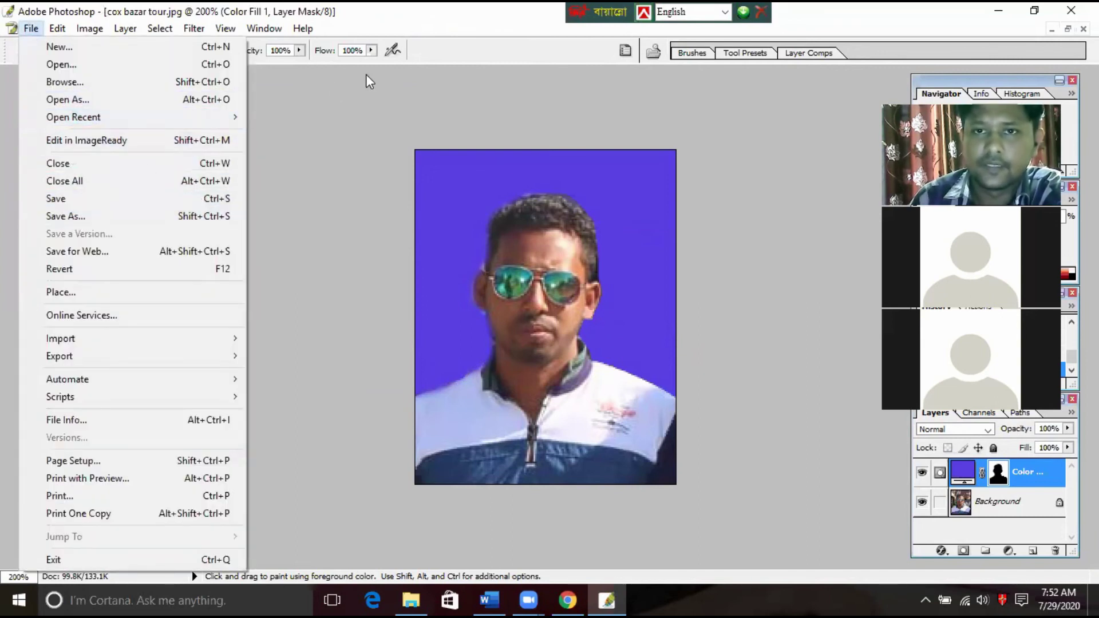
- Create a new blank document with the A4 page size preset
{"action": "left_click", "coordinate": [644, 36]}
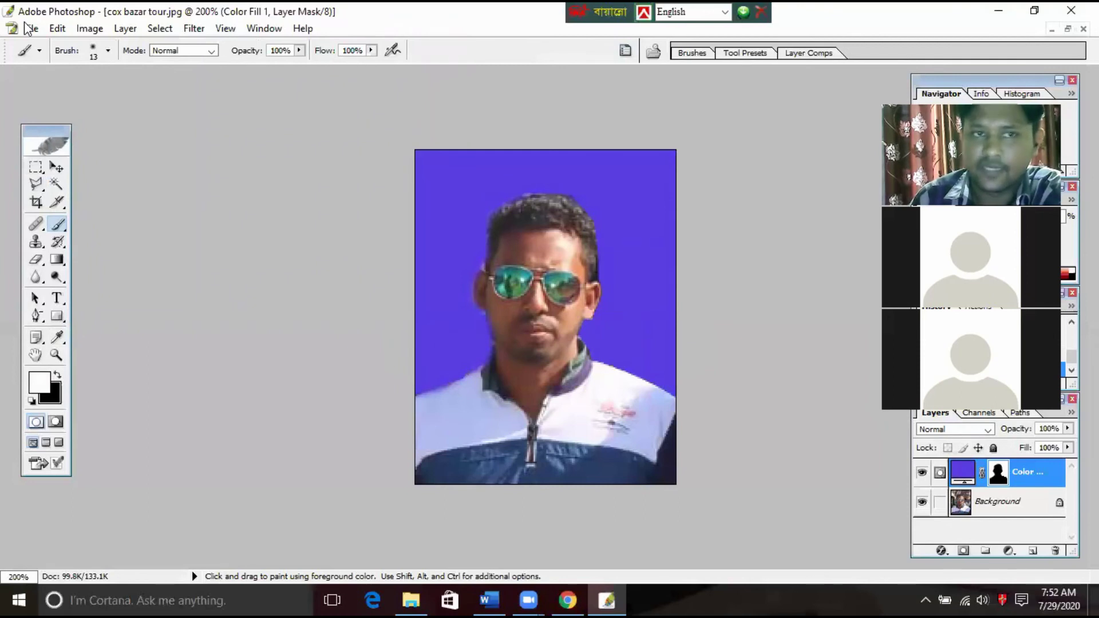
{"action": "left_click", "coordinate": [29, 29]}
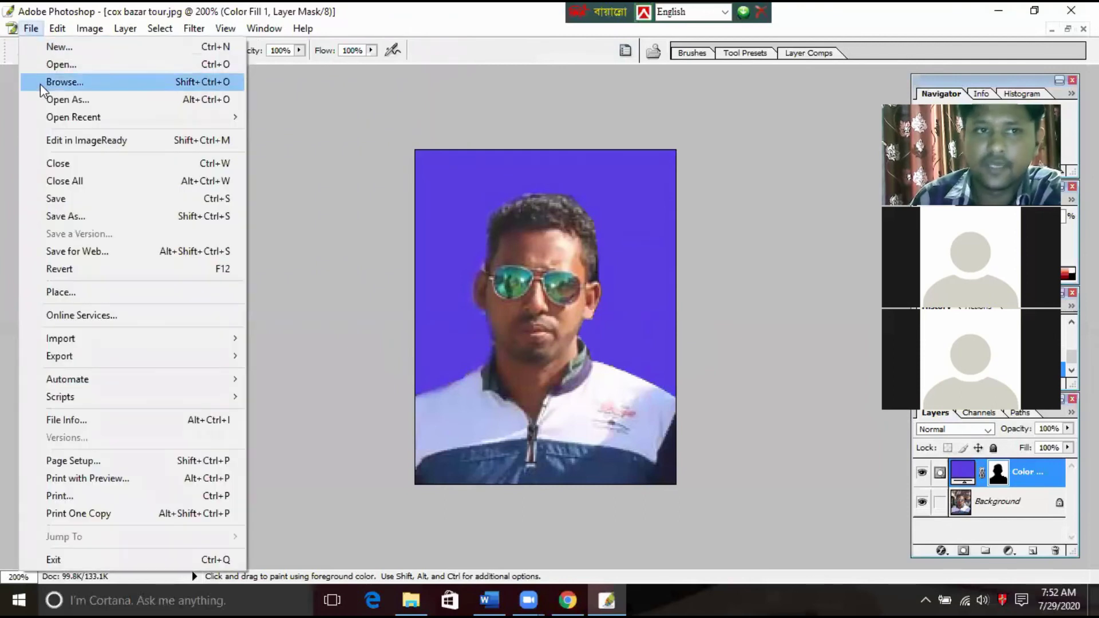
{"action": "left_click", "coordinate": [60, 48]}
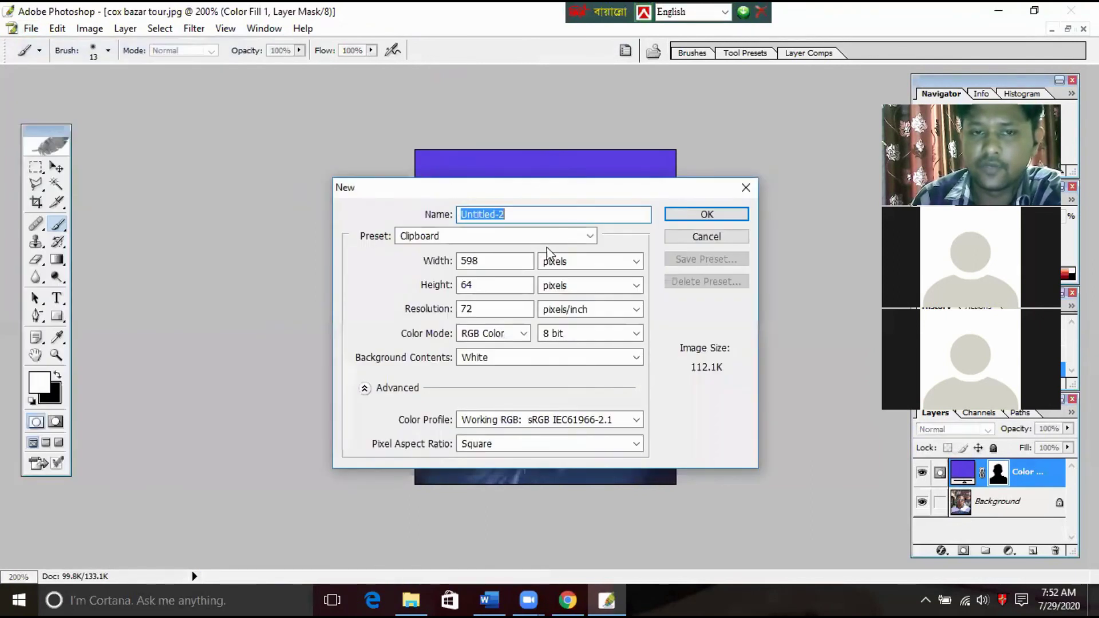
{"action": "left_click", "coordinate": [549, 240]}
{"action": "left_click", "coordinate": [524, 355]}
{"action": "left_click", "coordinate": [710, 213]}
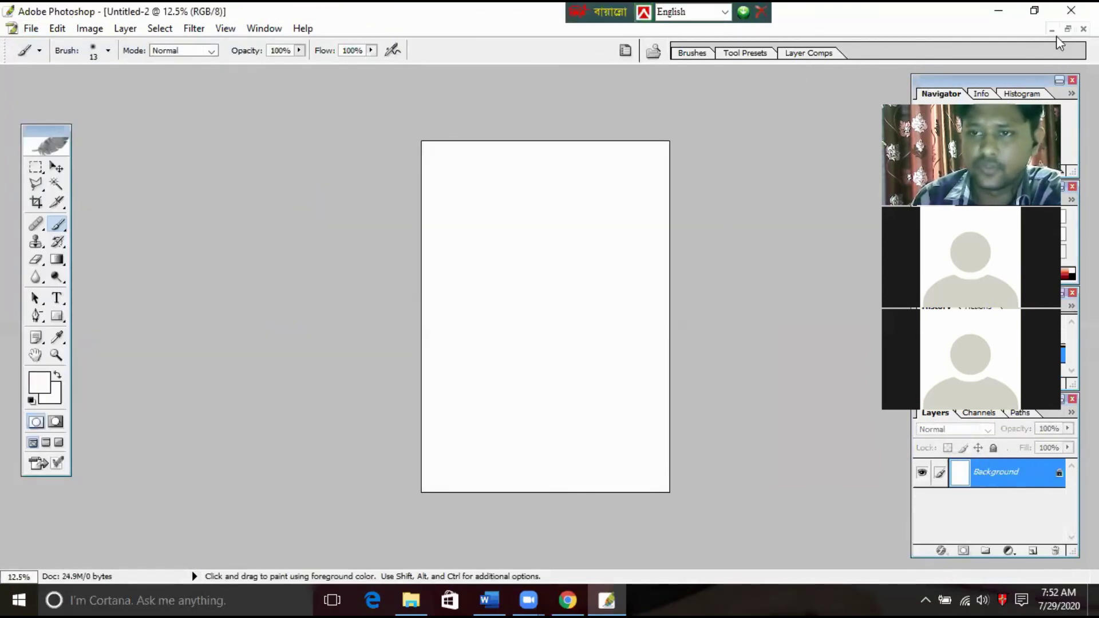
- Select all of the passport photo and close the unneeded Untitled-1 and spare portrait images
{"action": "left_click", "coordinate": [1052, 29]}
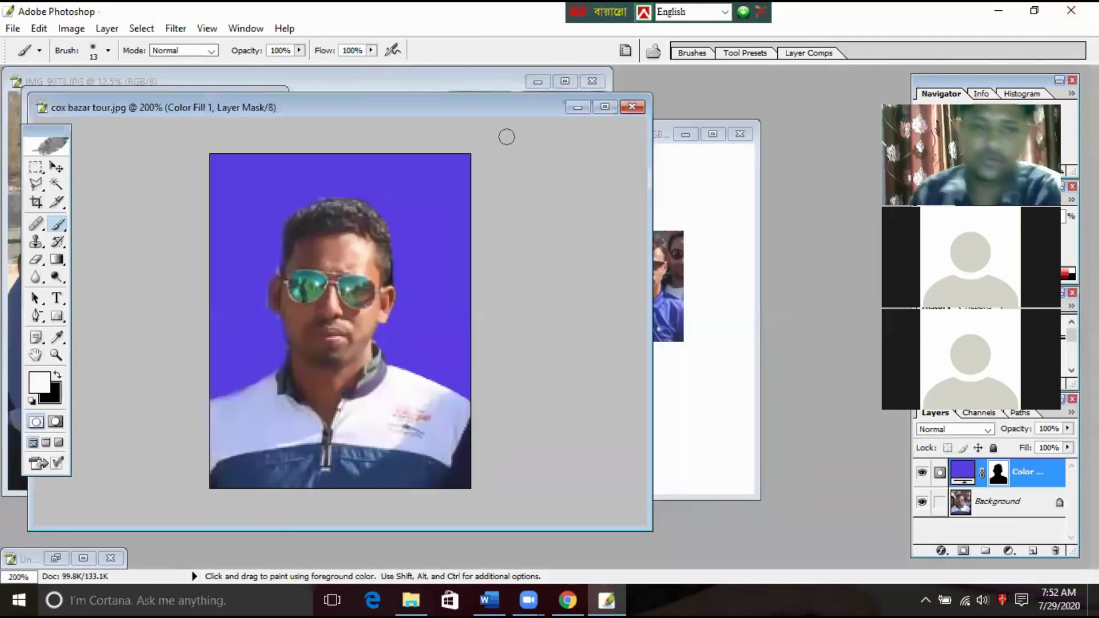
{"action": "key", "text": "ctrl+a"}
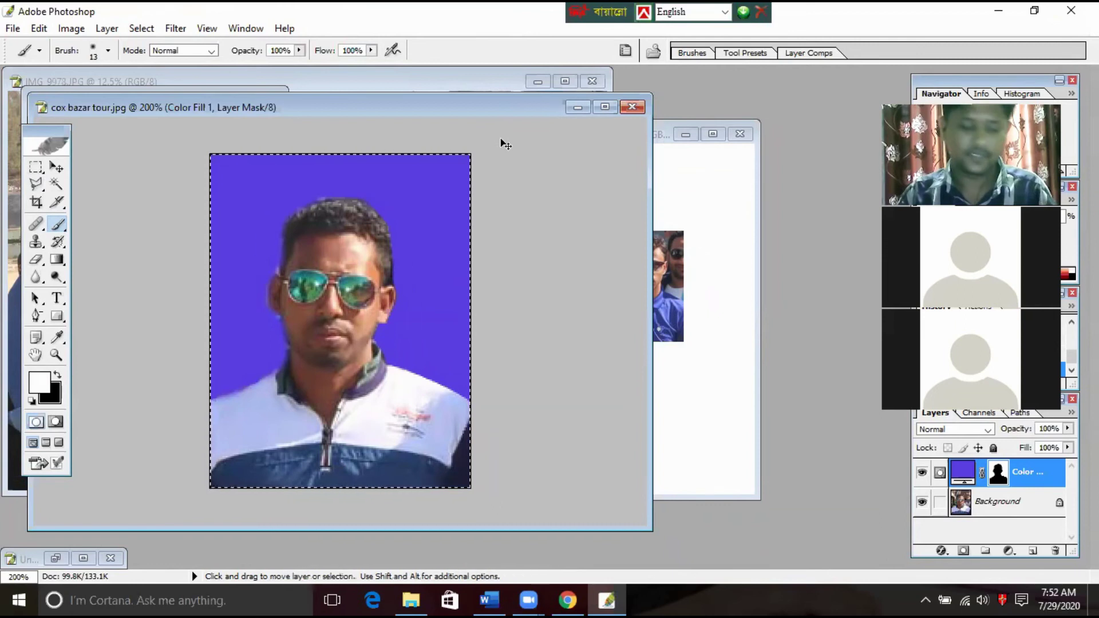
{"action": "left_click", "coordinate": [475, 81]}
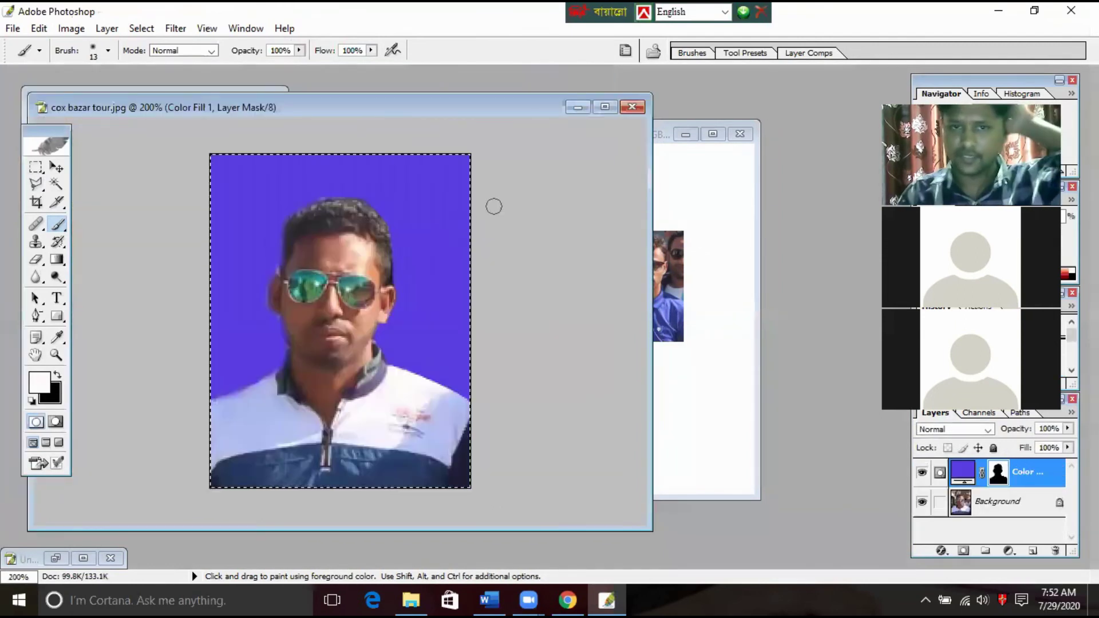
{"action": "left_click", "coordinate": [680, 184]}
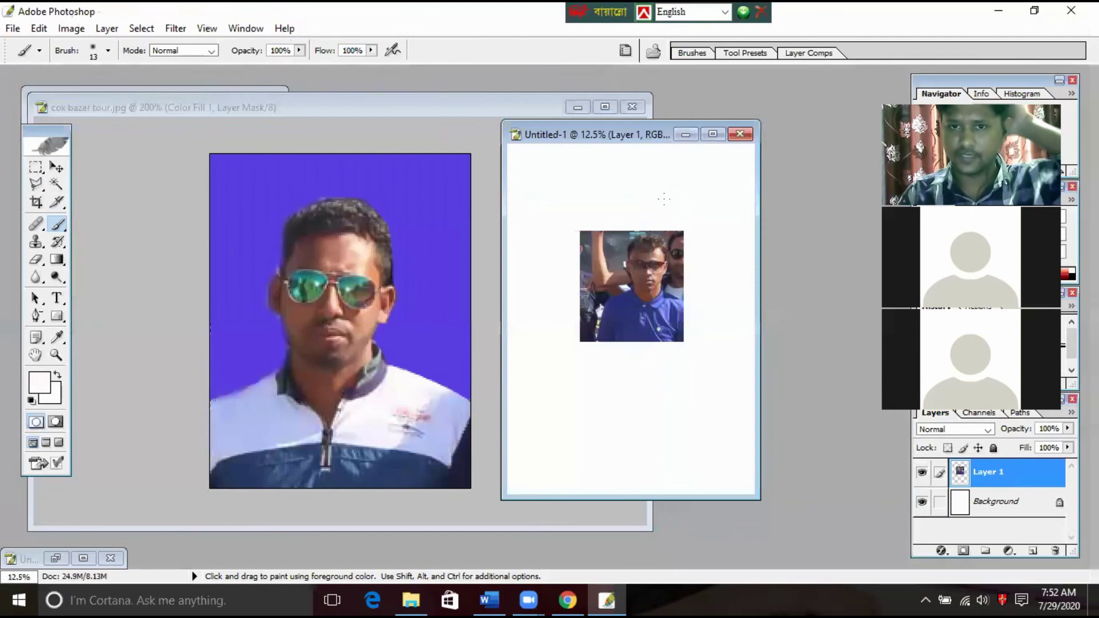
{"action": "left_click", "coordinate": [739, 134]}
{"action": "left_click", "coordinate": [549, 236]}
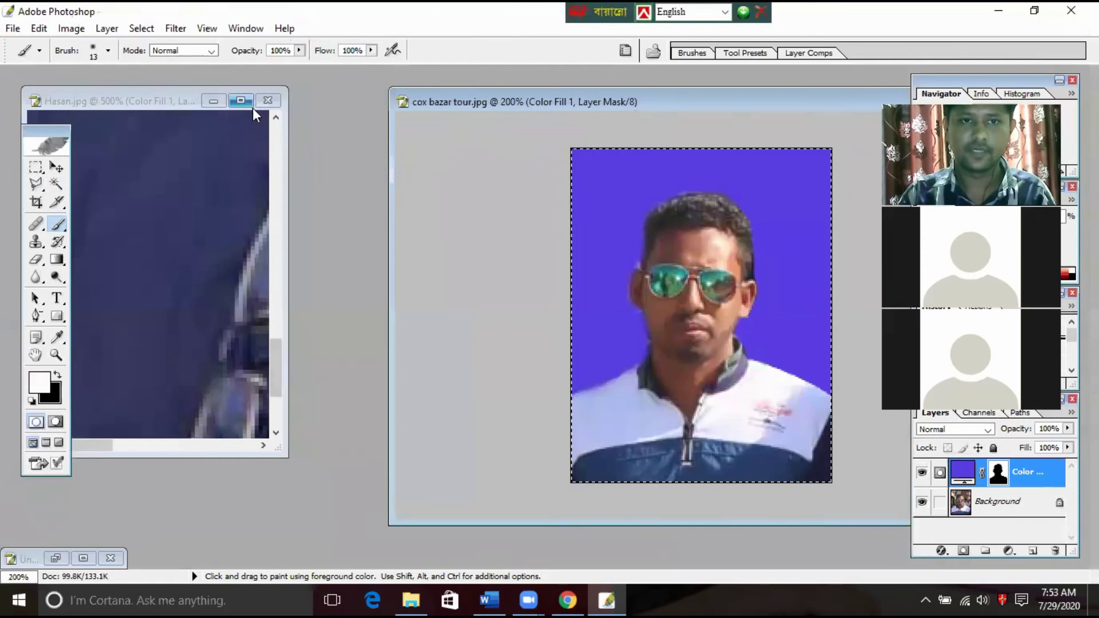
{"action": "left_click", "coordinate": [240, 100]}
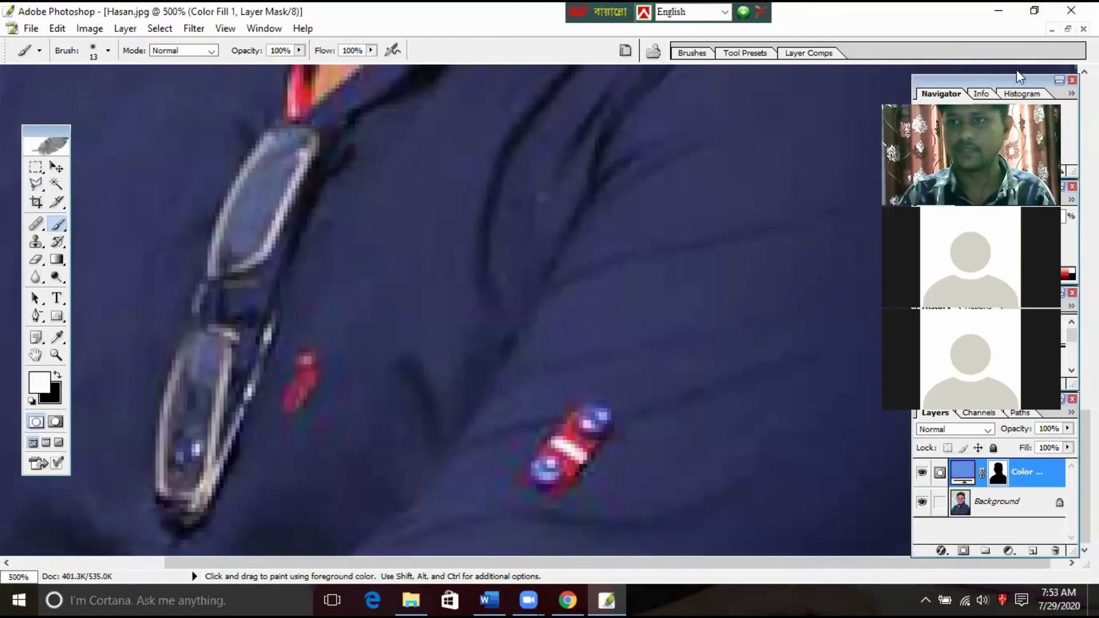
{"action": "key", "text": "ctrl+w"}
{"action": "left_click", "coordinate": [546, 239]}
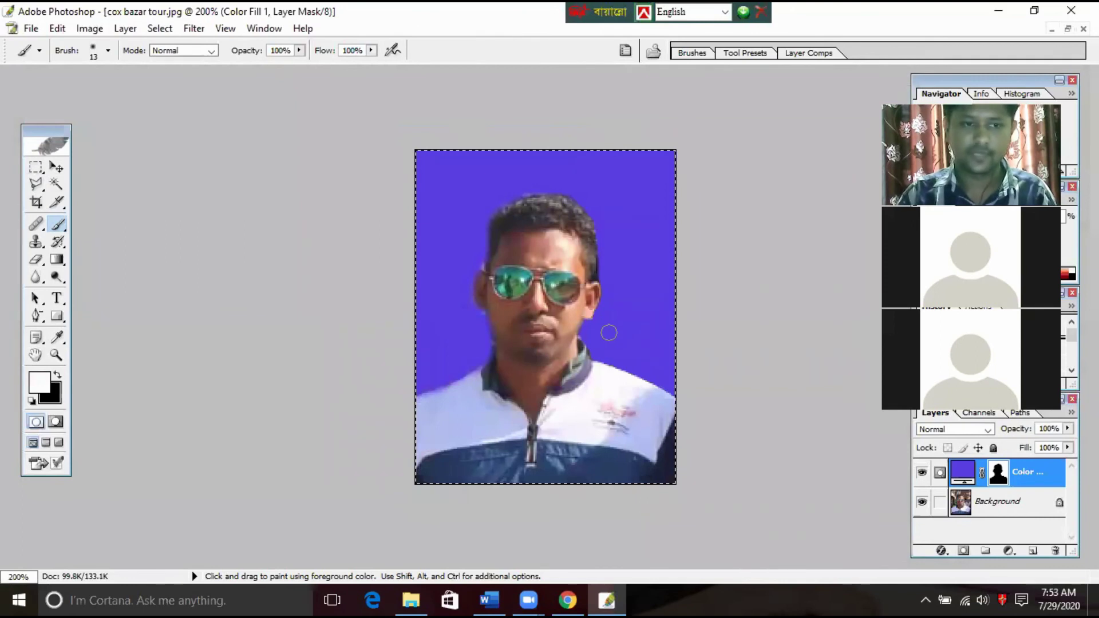
{"action": "key", "text": "ctrl+Tab"}
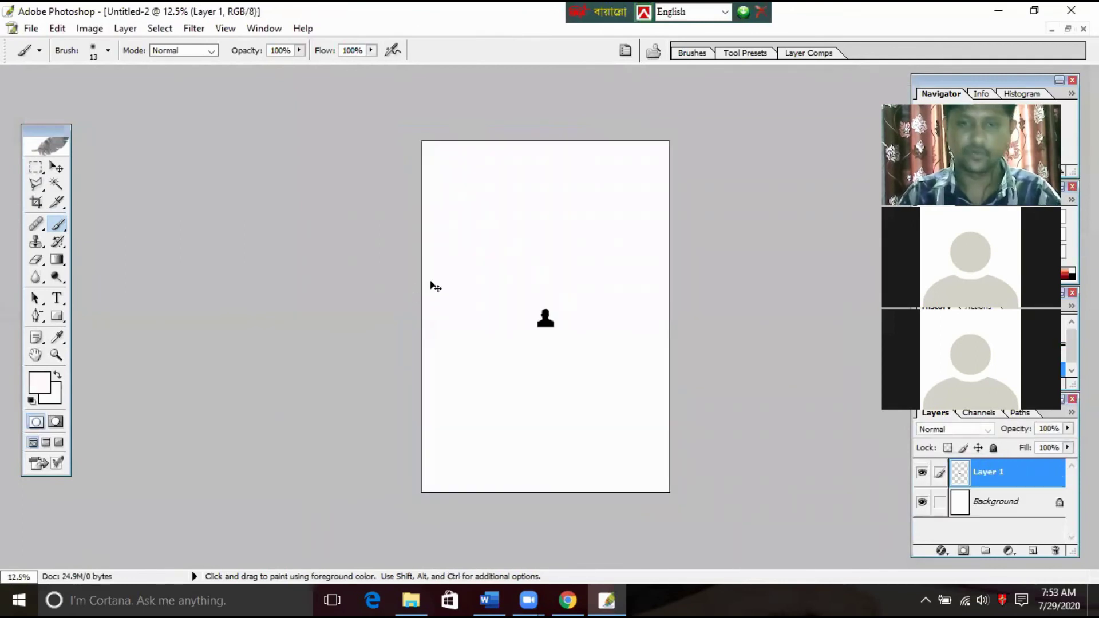
{"action": "key", "text": "ctrl+z"}
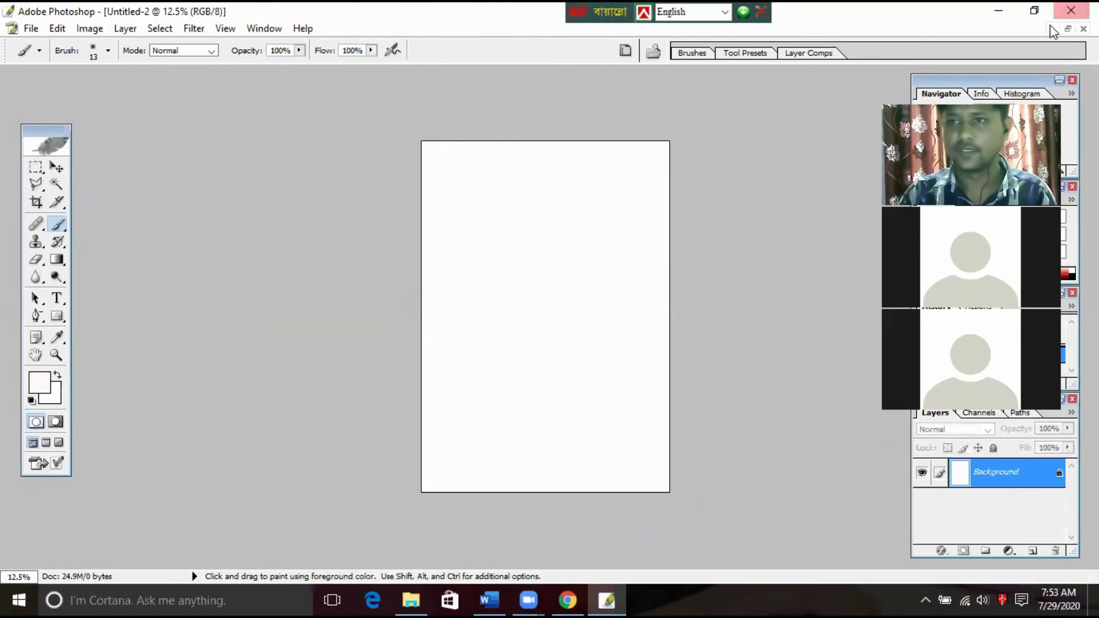
- Copy the photo merged and paste it onto the blank A4 page Untitled-2
{"action": "left_click", "coordinate": [1051, 27]}
{"action": "left_click", "coordinate": [39, 28]}
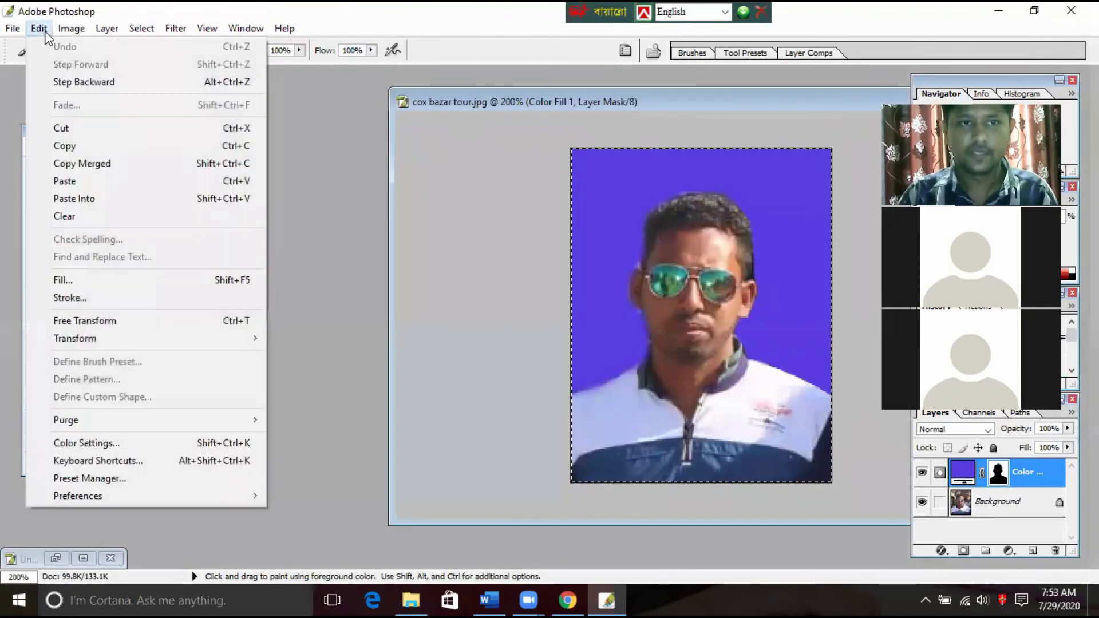
{"action": "left_click", "coordinate": [109, 165]}
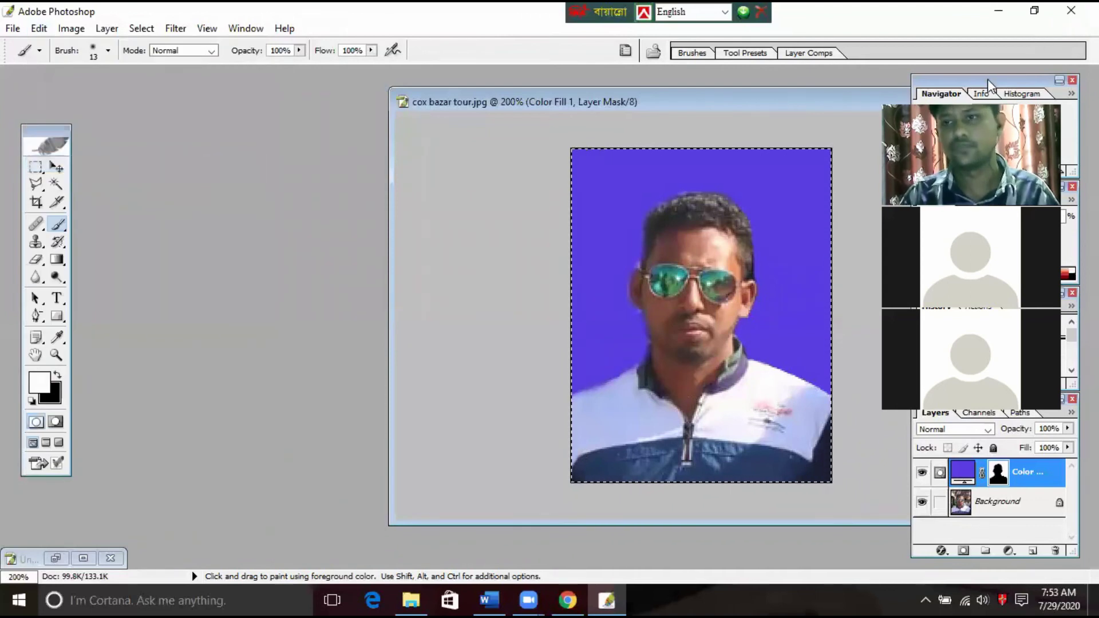
{"action": "left_click", "coordinate": [83, 558]}
{"action": "left_click", "coordinate": [57, 28]}
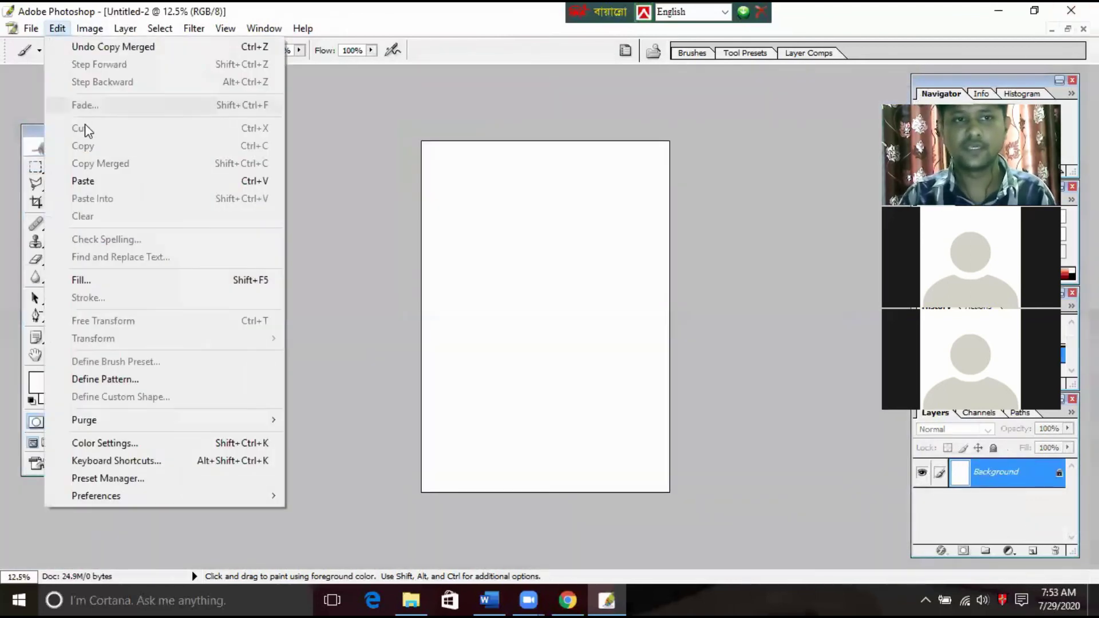
{"action": "left_click", "coordinate": [85, 181]}
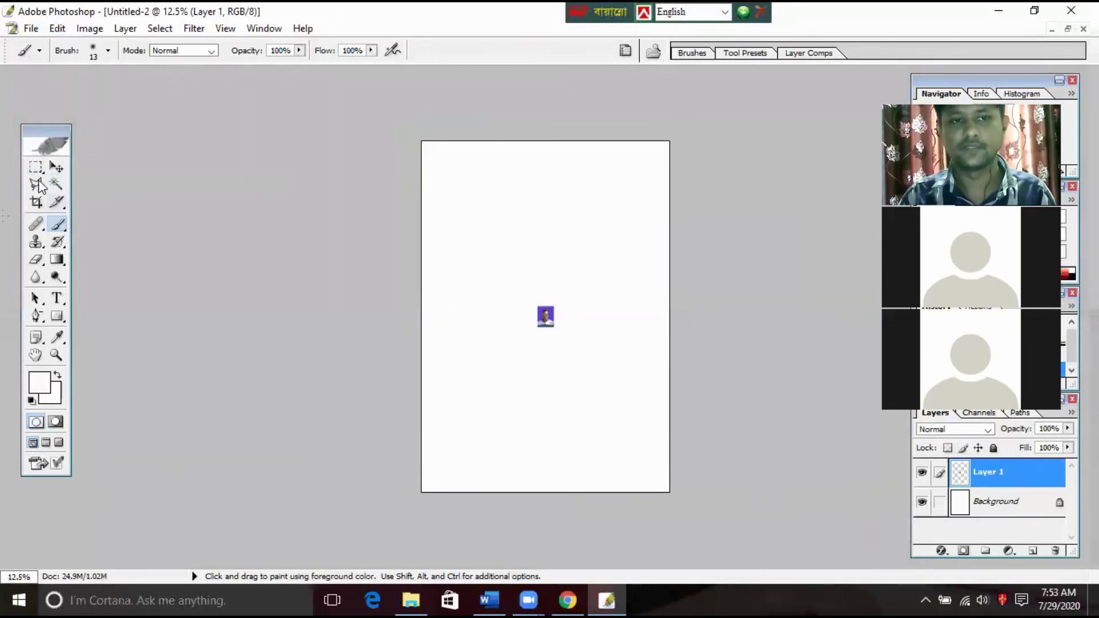
- Move the pasted photo to the page's upper-left and enlarge it from a corner
{"action": "left_click", "coordinate": [57, 167]}
{"action": "mouse_move", "coordinate": [546, 330]}
{"action": "left_mouse_down"}
{"action": "mouse_move", "coordinate": [465, 204]}
{"action": "mouse_move", "coordinate": [462, 176]}
{"action": "left_mouse_up"}
{"action": "left_click", "coordinate": [988, 91]}
{"action": "left_click_drag", "start_coordinate": [996, 93], "coordinate": [773, 104]}
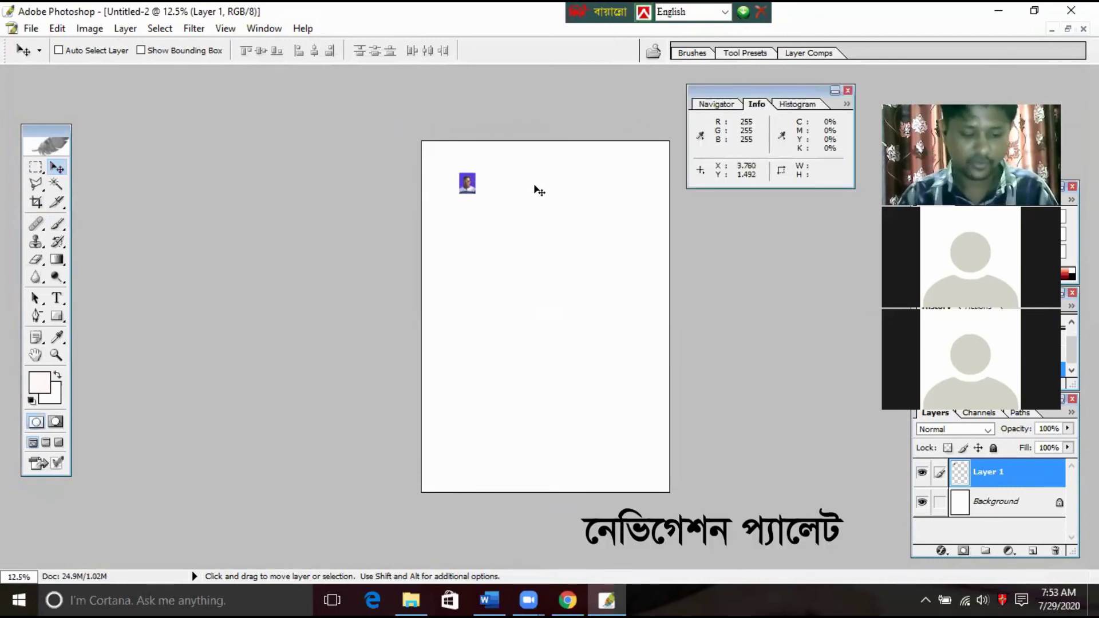
{"action": "key", "text": "ctrl+t"}
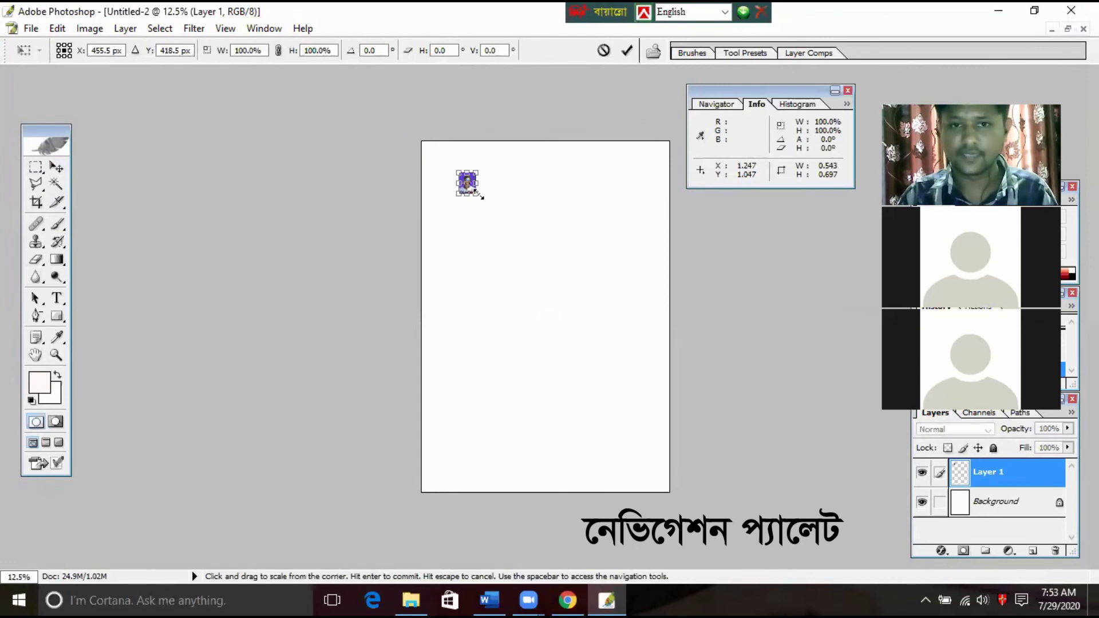
{"action": "left_click_drag", "start_coordinate": [478, 195], "coordinate": [513, 229]}
{"action": "key", "text": "Return"}
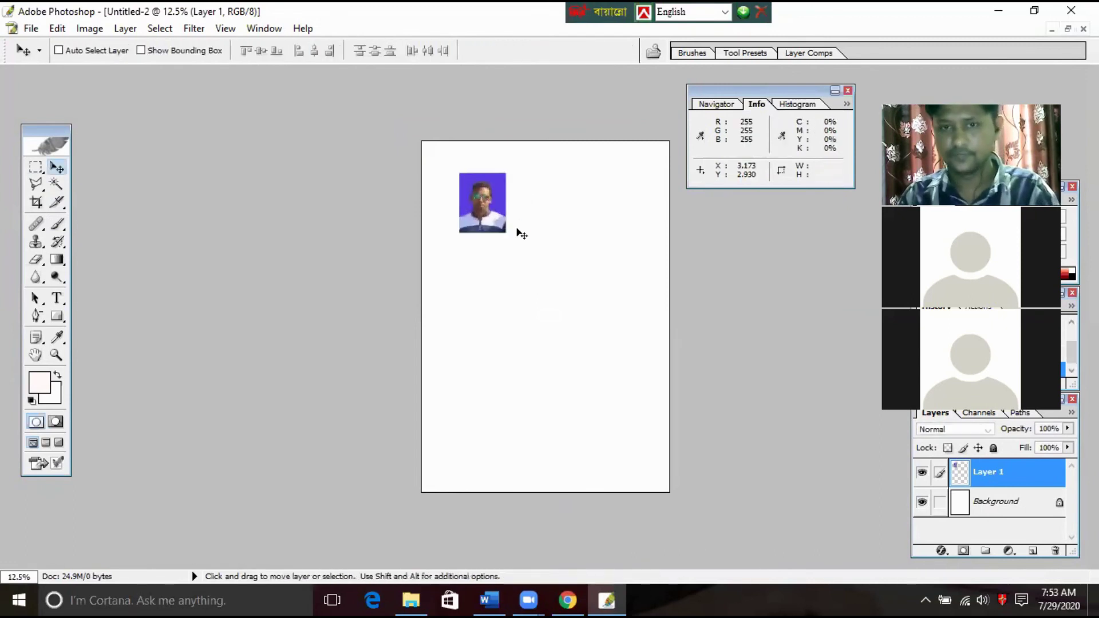
- Try resizing the photo to 1.56 in by 2 in, then undo the squashed result
{"action": "key", "text": "ctrl+t"}
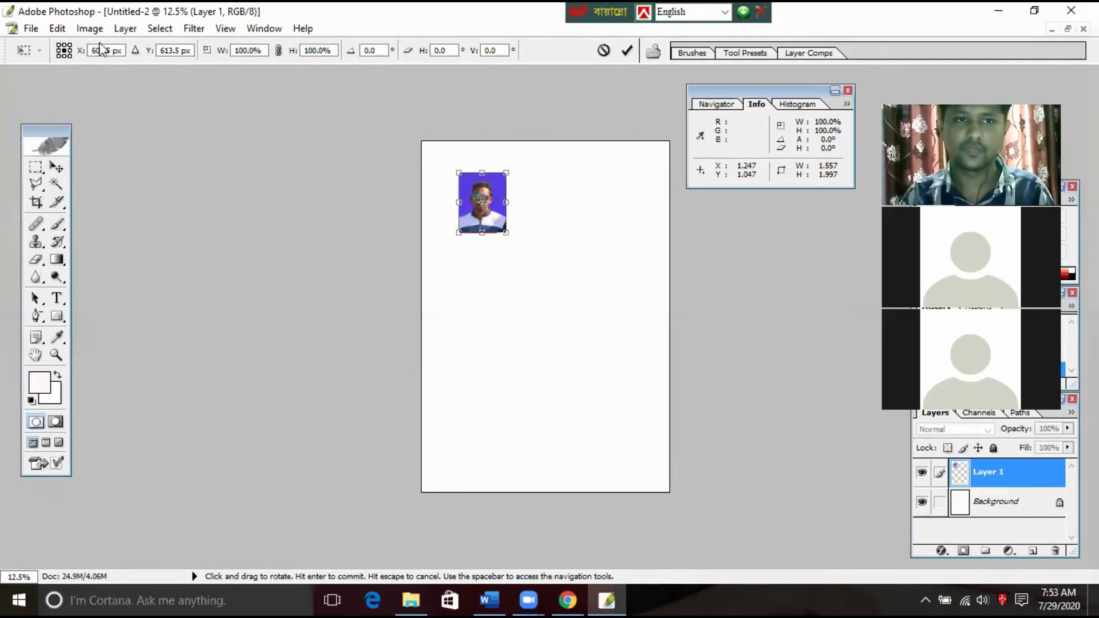
{"action": "left_click_drag", "start_coordinate": [263, 51], "coordinate": [239, 51]}
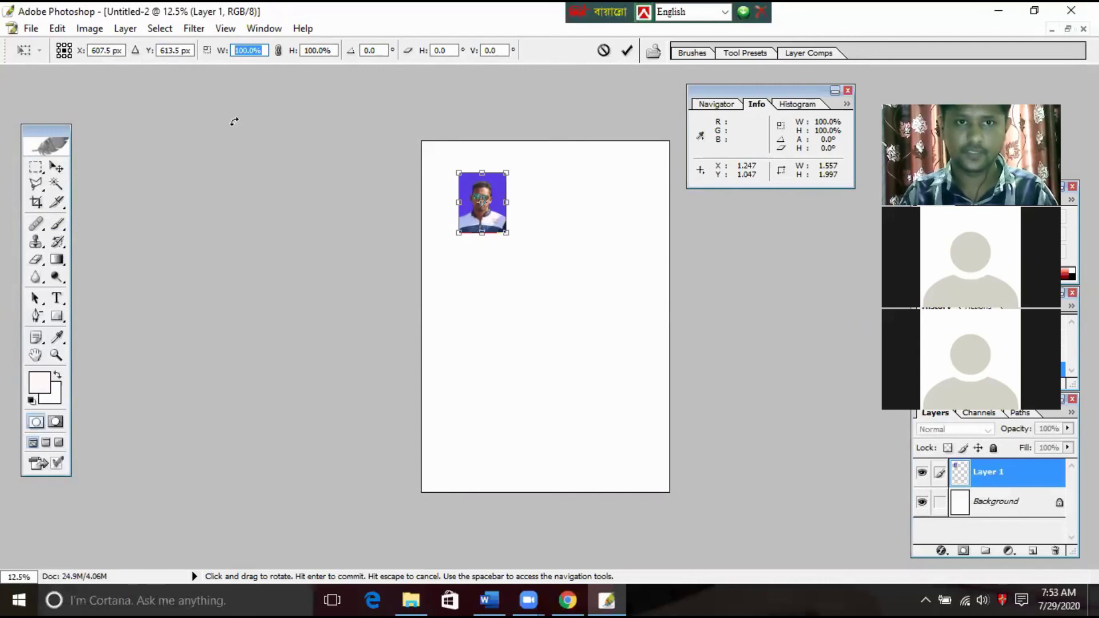
{"action": "type", "text": "2"}
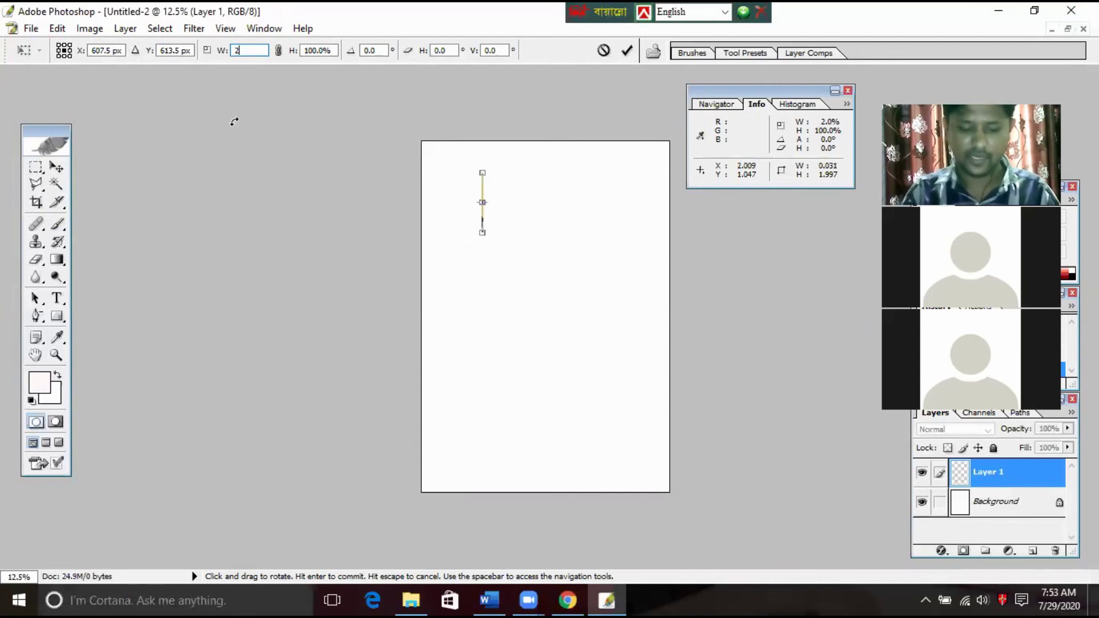
{"action": "type", "text": " in"}
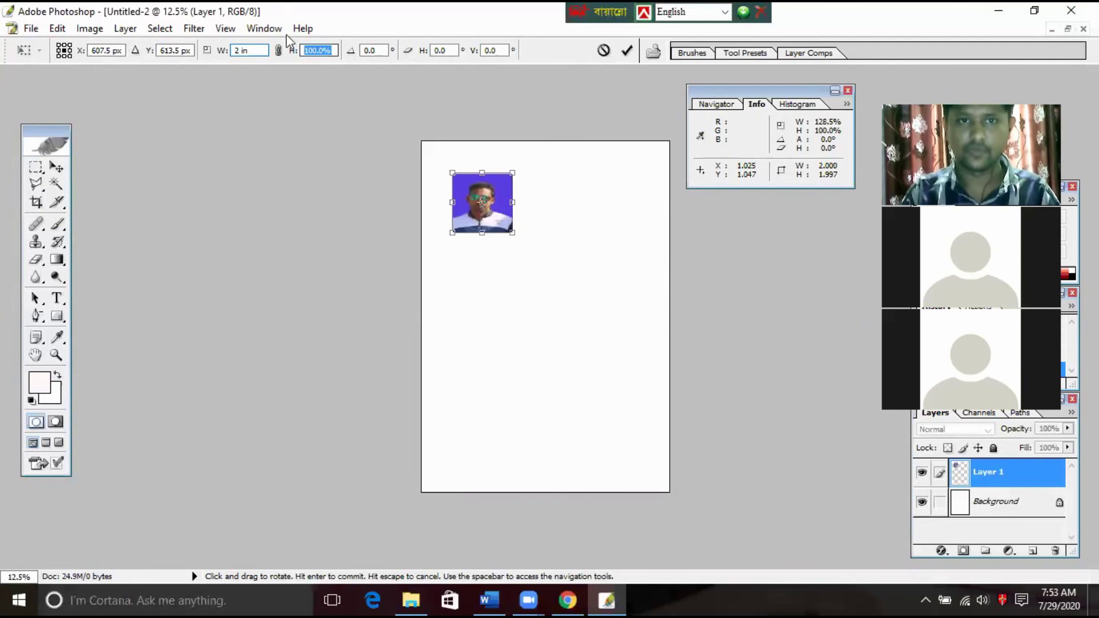
{"action": "type", "text": "1.56"}
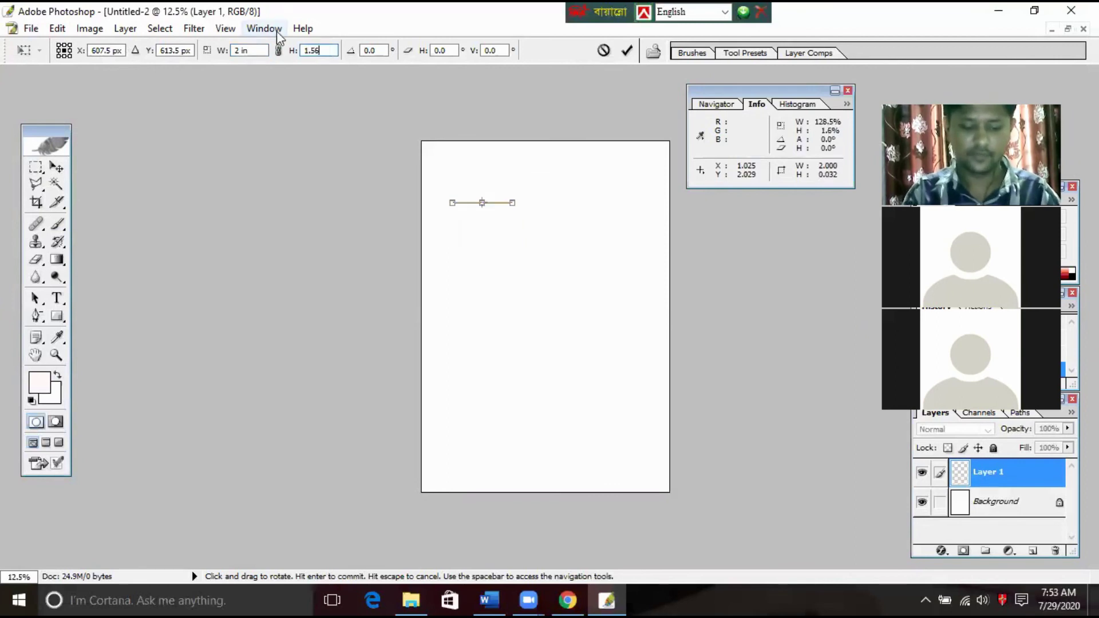
{"action": "type", "text": " in"}
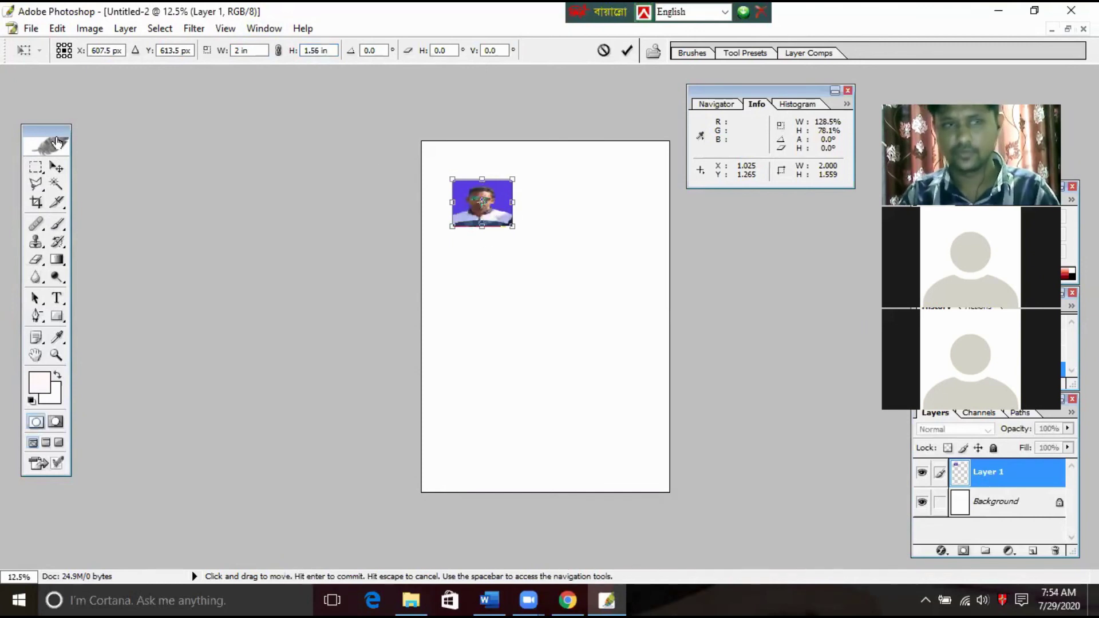
{"action": "key", "text": "v"}
{"action": "left_click", "coordinate": [492, 235]}
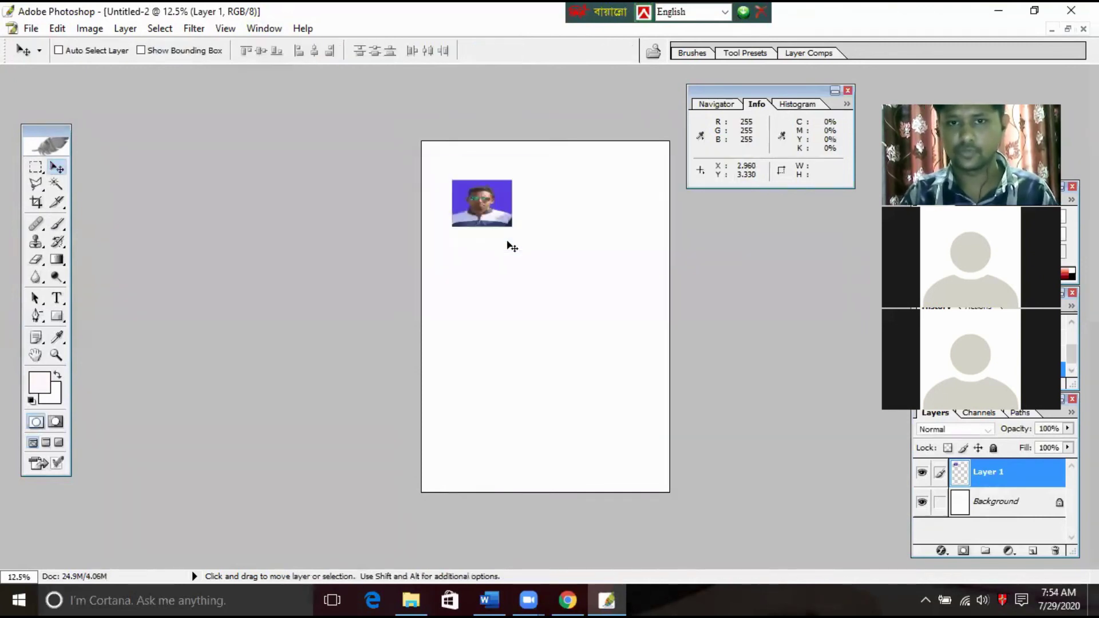
{"action": "left_click_drag", "start_coordinate": [487, 211], "coordinate": [488, 239]}
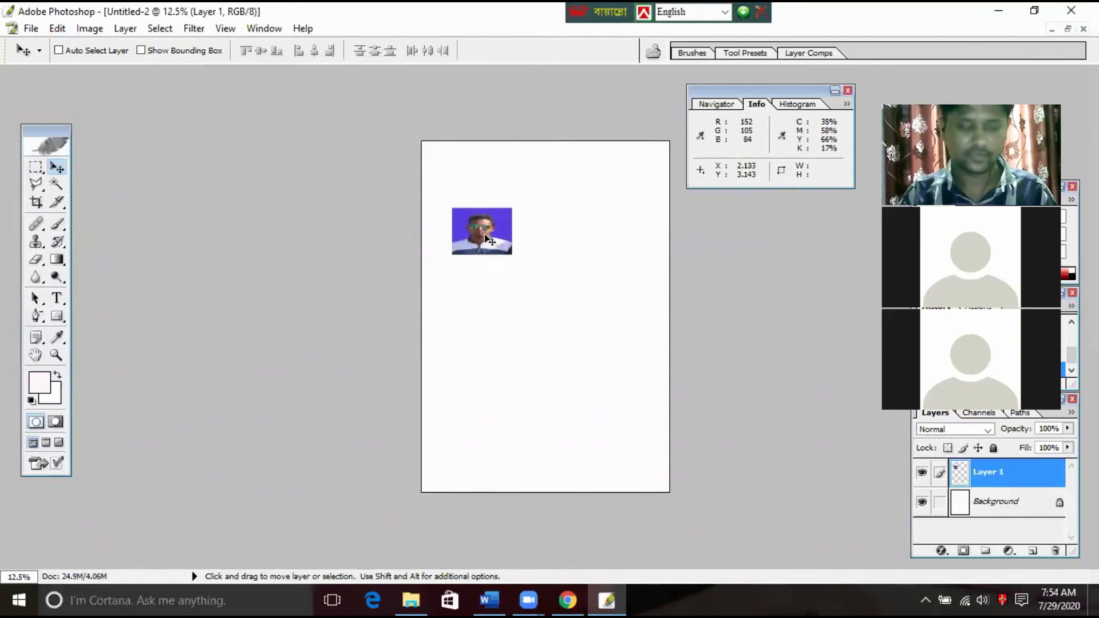
{"action": "key", "text": "ctrl+alt+z"}
{"action": "key", "text": "ctrl+alt+z"}
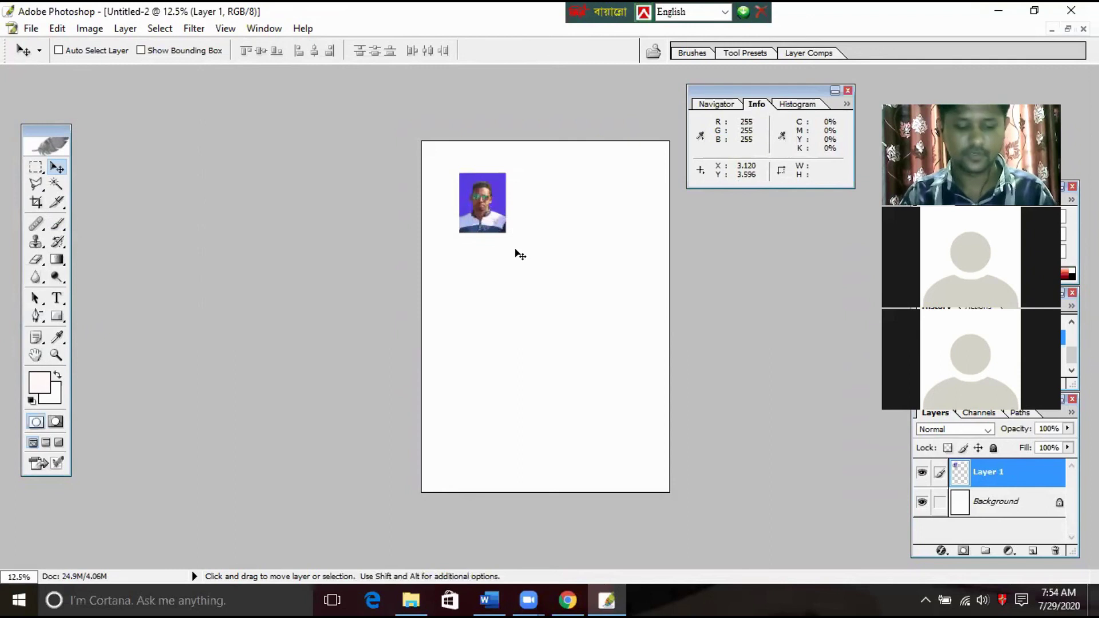
{"action": "key", "text": "ctrl+t"}
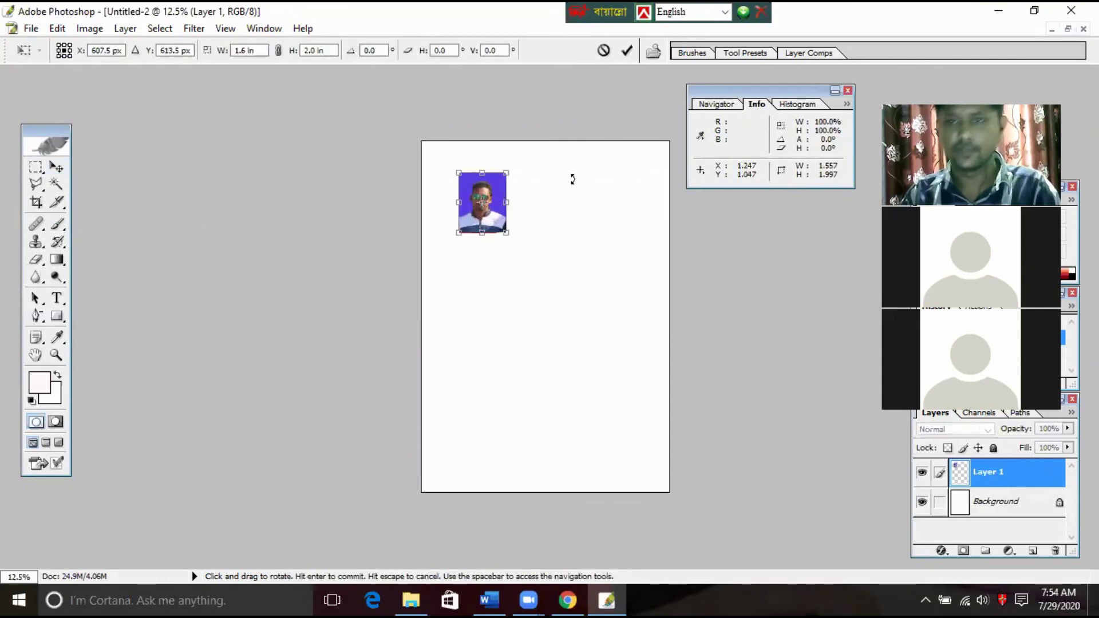
- Apply the 1.6 × 2 in photo size, shift it along the top row, and print
{"action": "key", "text": "Return"}
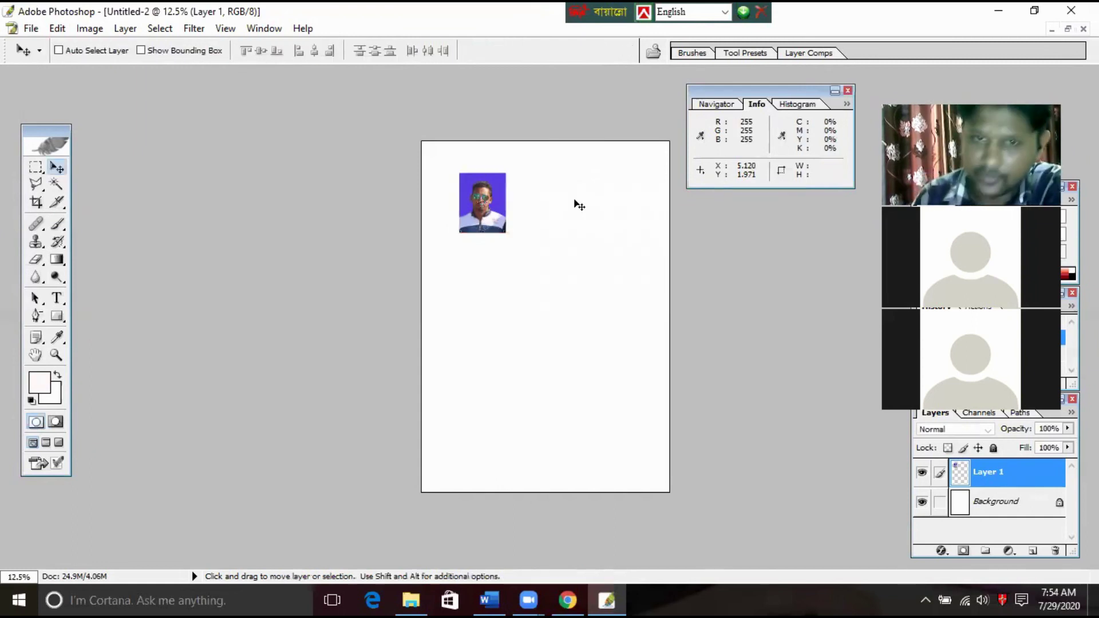
{"action": "mouse_move", "coordinate": [484, 216]}
{"action": "left_mouse_down"}
{"action": "mouse_move", "coordinate": [461, 213]}
{"action": "mouse_move", "coordinate": [640, 225]}
{"action": "mouse_move", "coordinate": [623, 222]}
{"action": "left_mouse_up"}
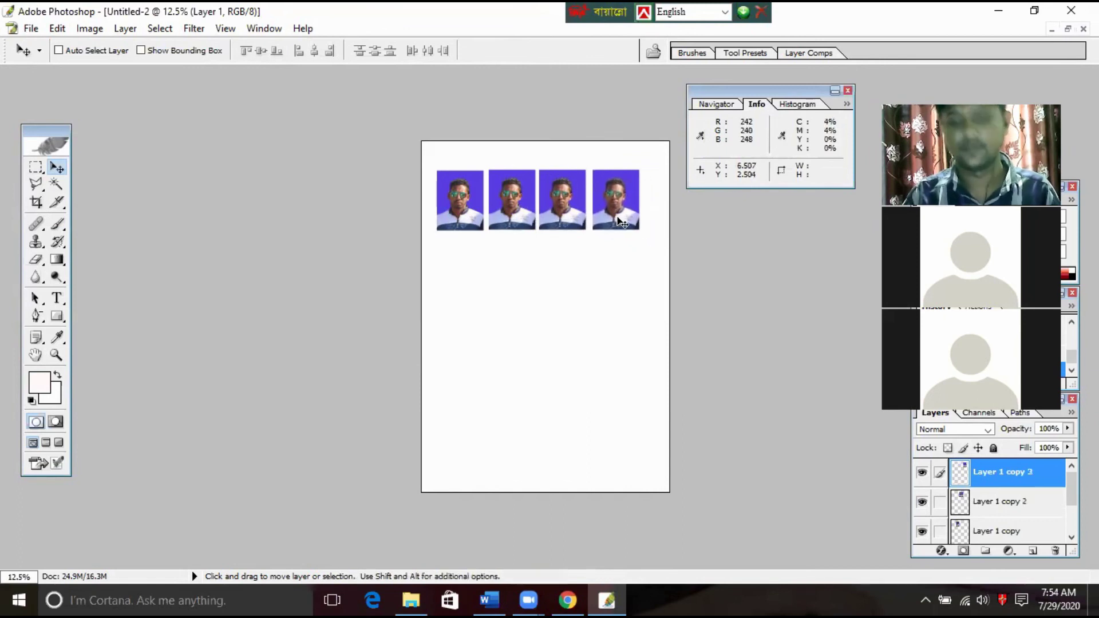
{"action": "key", "text": "ctrl+p"}
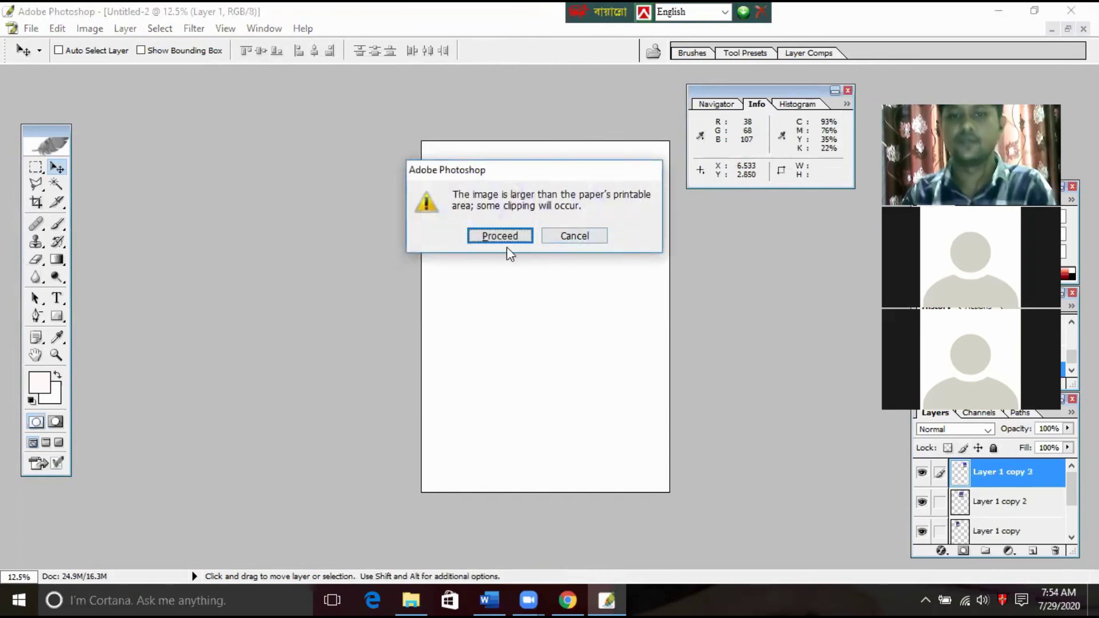
- Proceed past the clipping warning, review the printer list, and cancel printing
{"action": "left_click", "coordinate": [507, 236]}
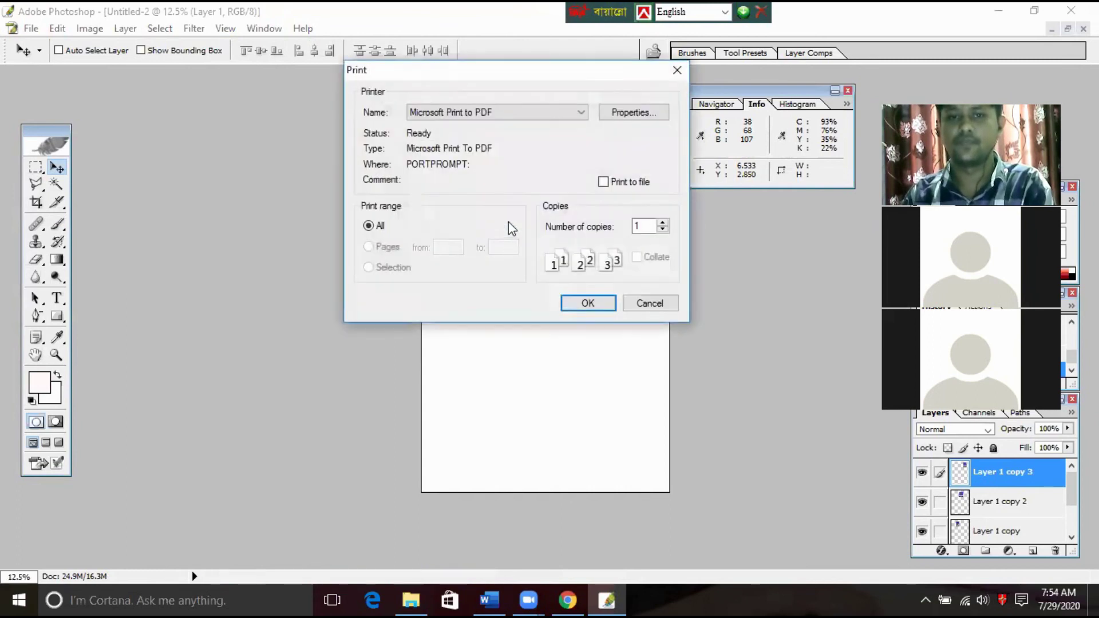
{"action": "left_click", "coordinate": [581, 112]}
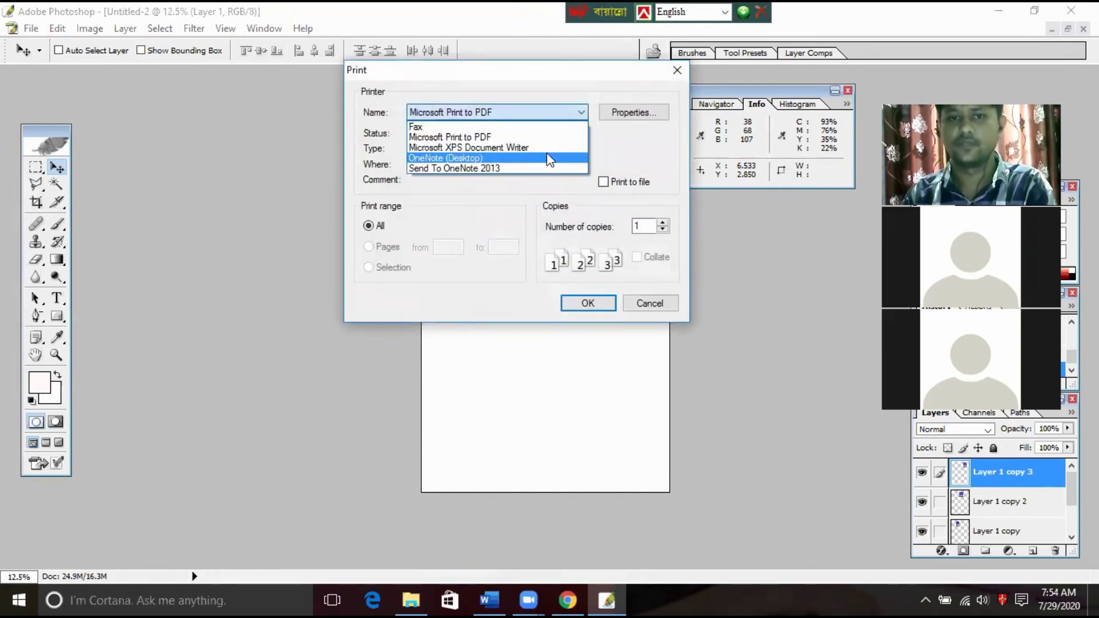
{"action": "left_click", "coordinate": [665, 305]}
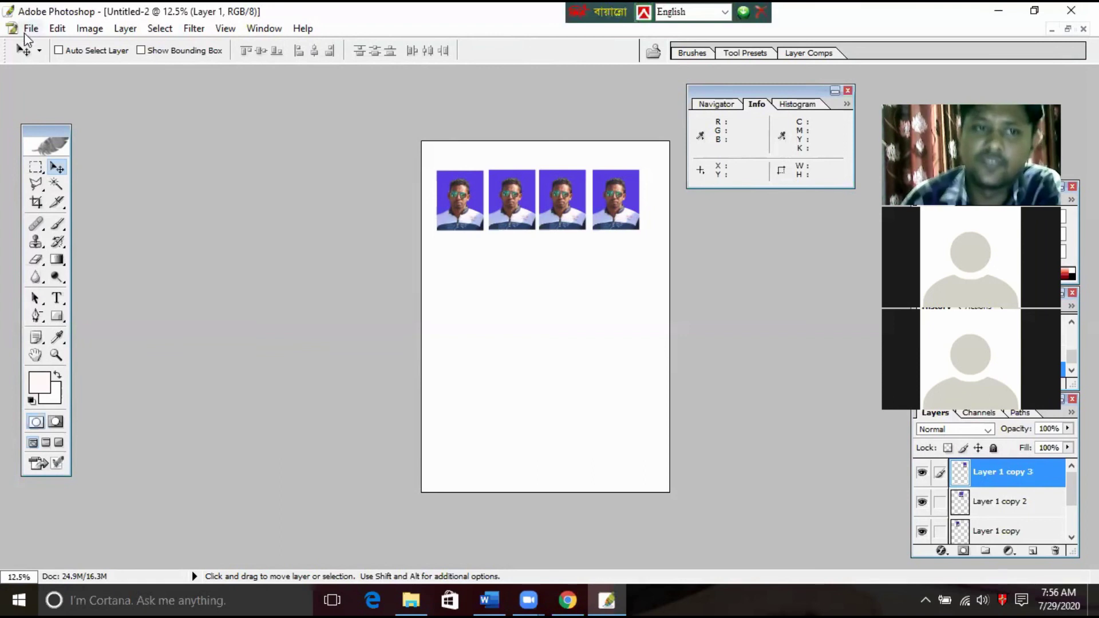
- Choose JPEG as the Save As format for the four-photo page, then close Word's Document1
{"action": "left_click", "coordinate": [31, 29]}
{"action": "left_click", "coordinate": [74, 217]}
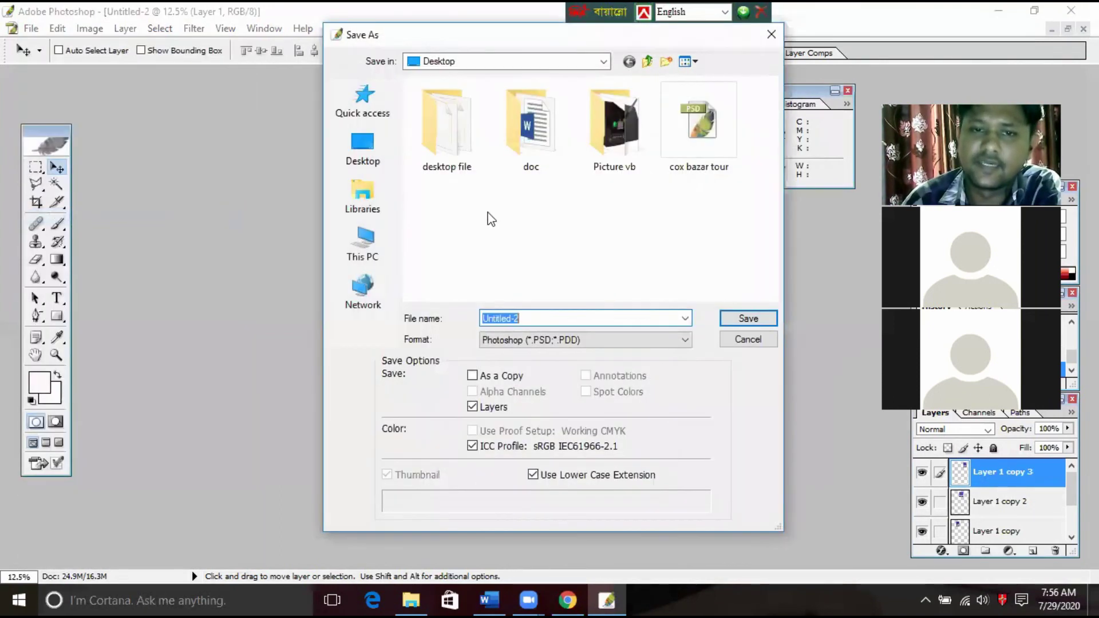
{"action": "left_click", "coordinate": [685, 339]}
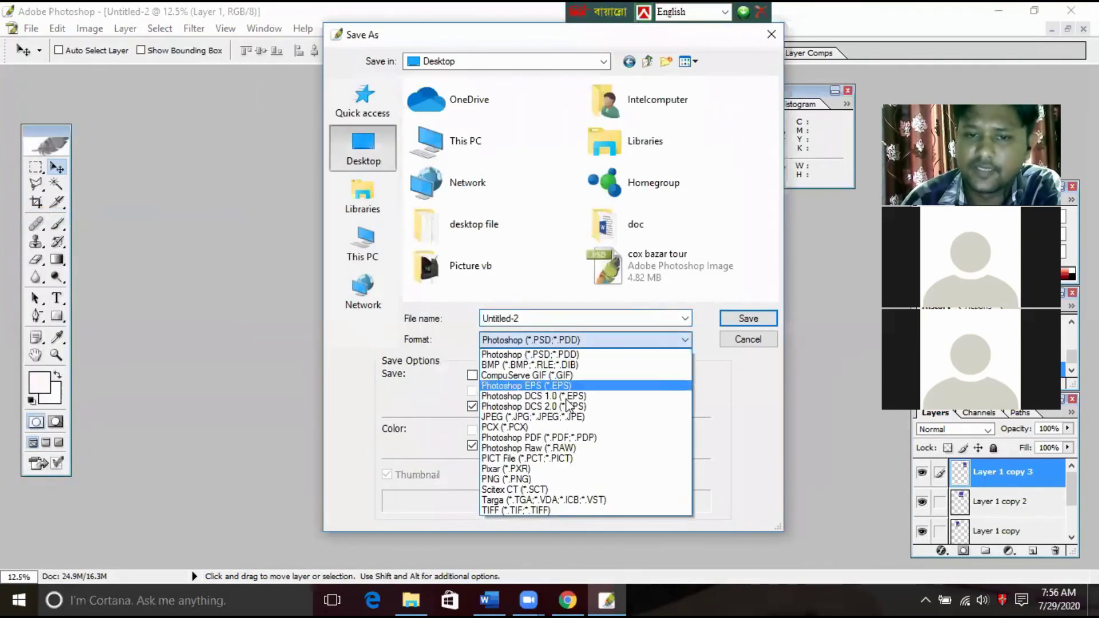
{"action": "left_click", "coordinate": [557, 417]}
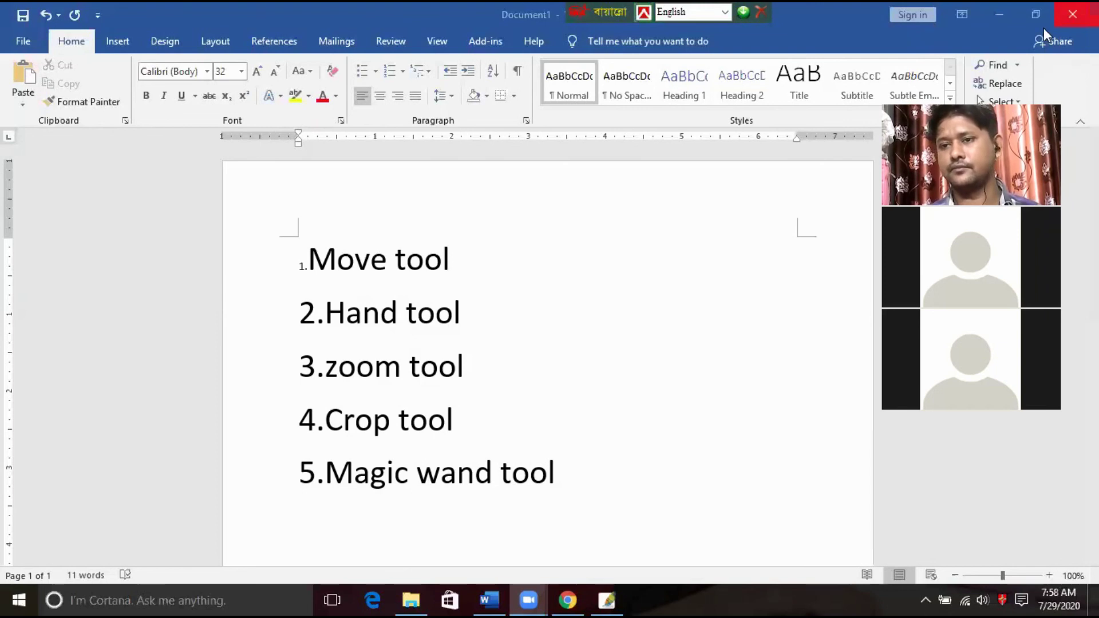
{"action": "left_click", "coordinate": [1071, 14]}
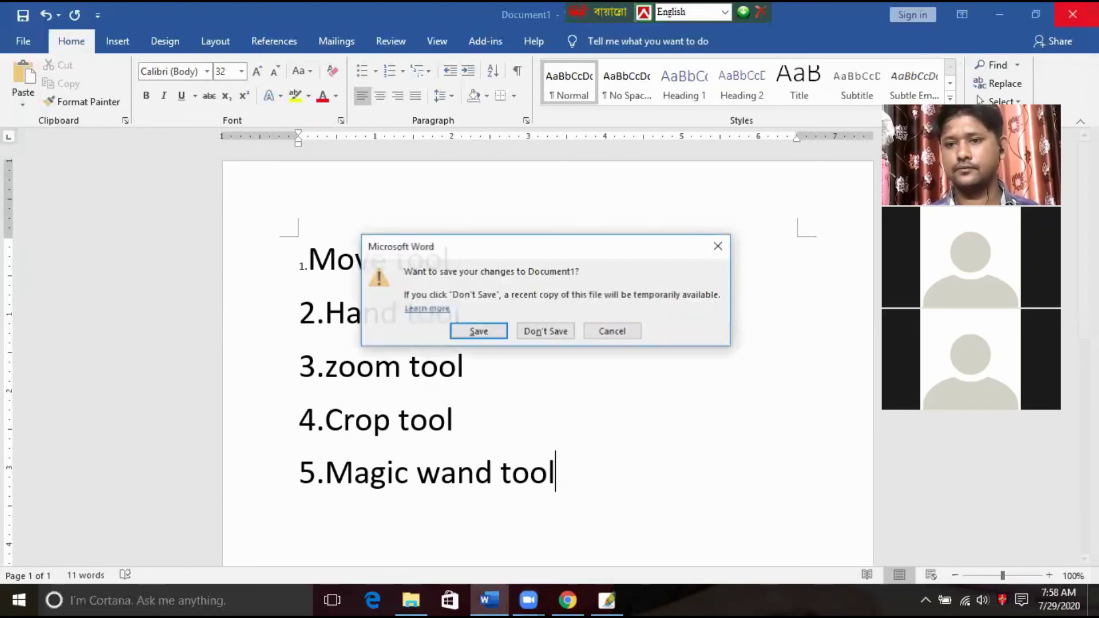